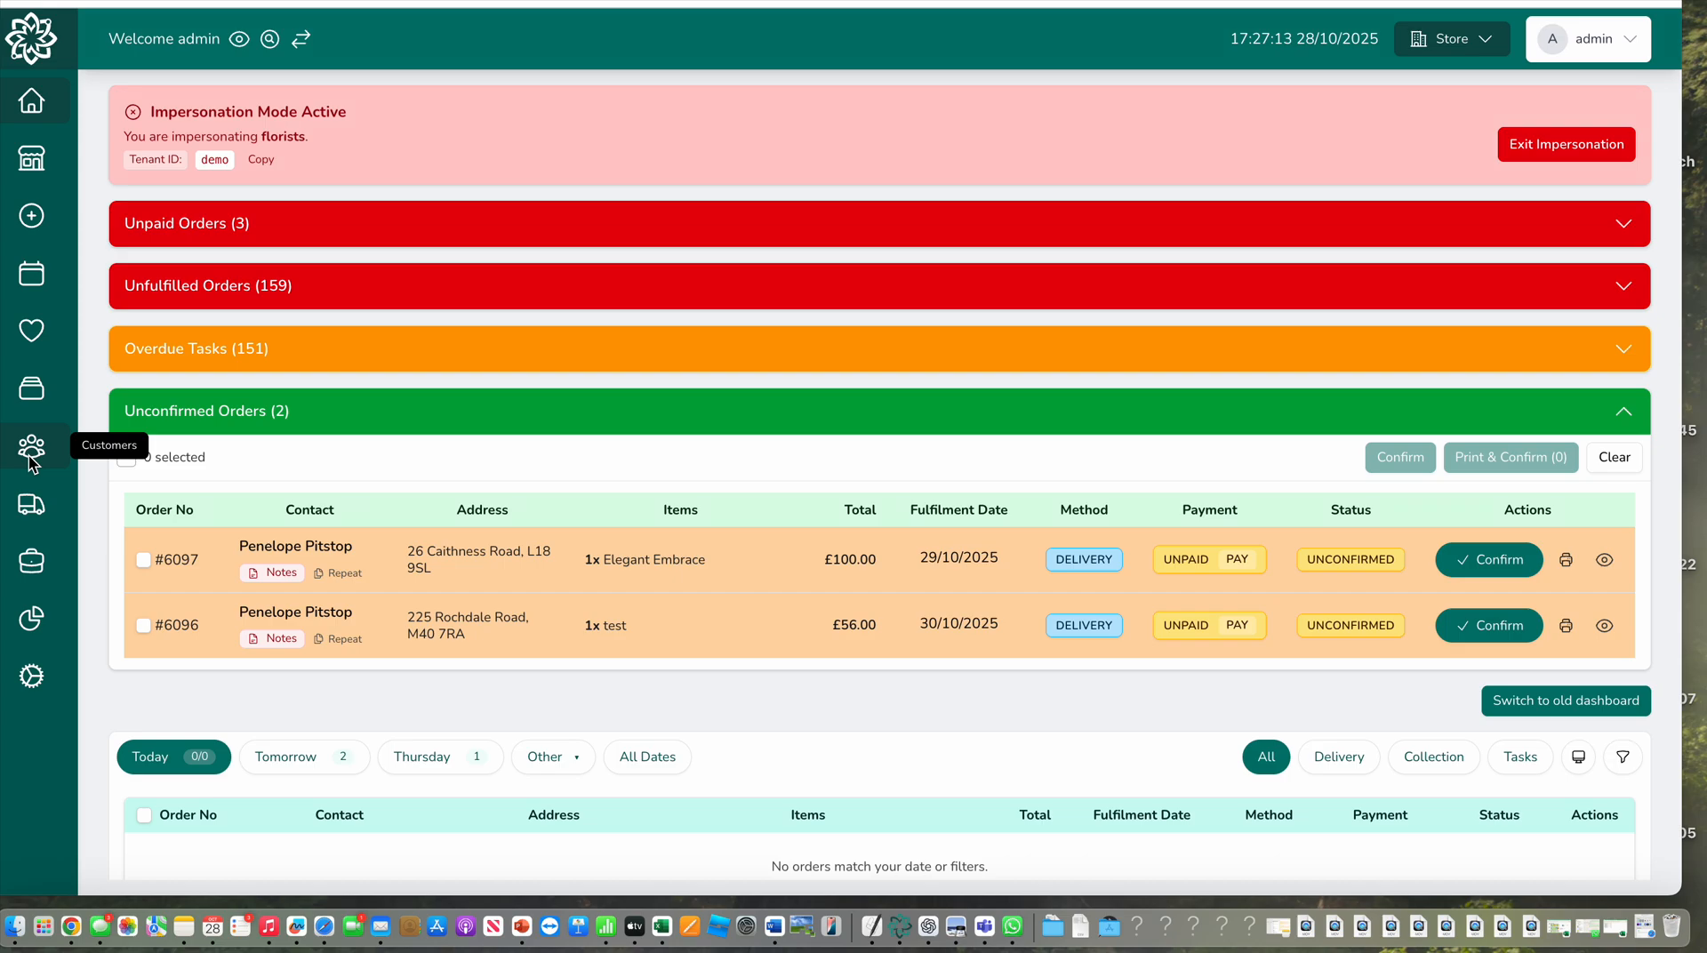
# Open the form for adding a new customer from the customer list
pyautogui.click(32, 453)
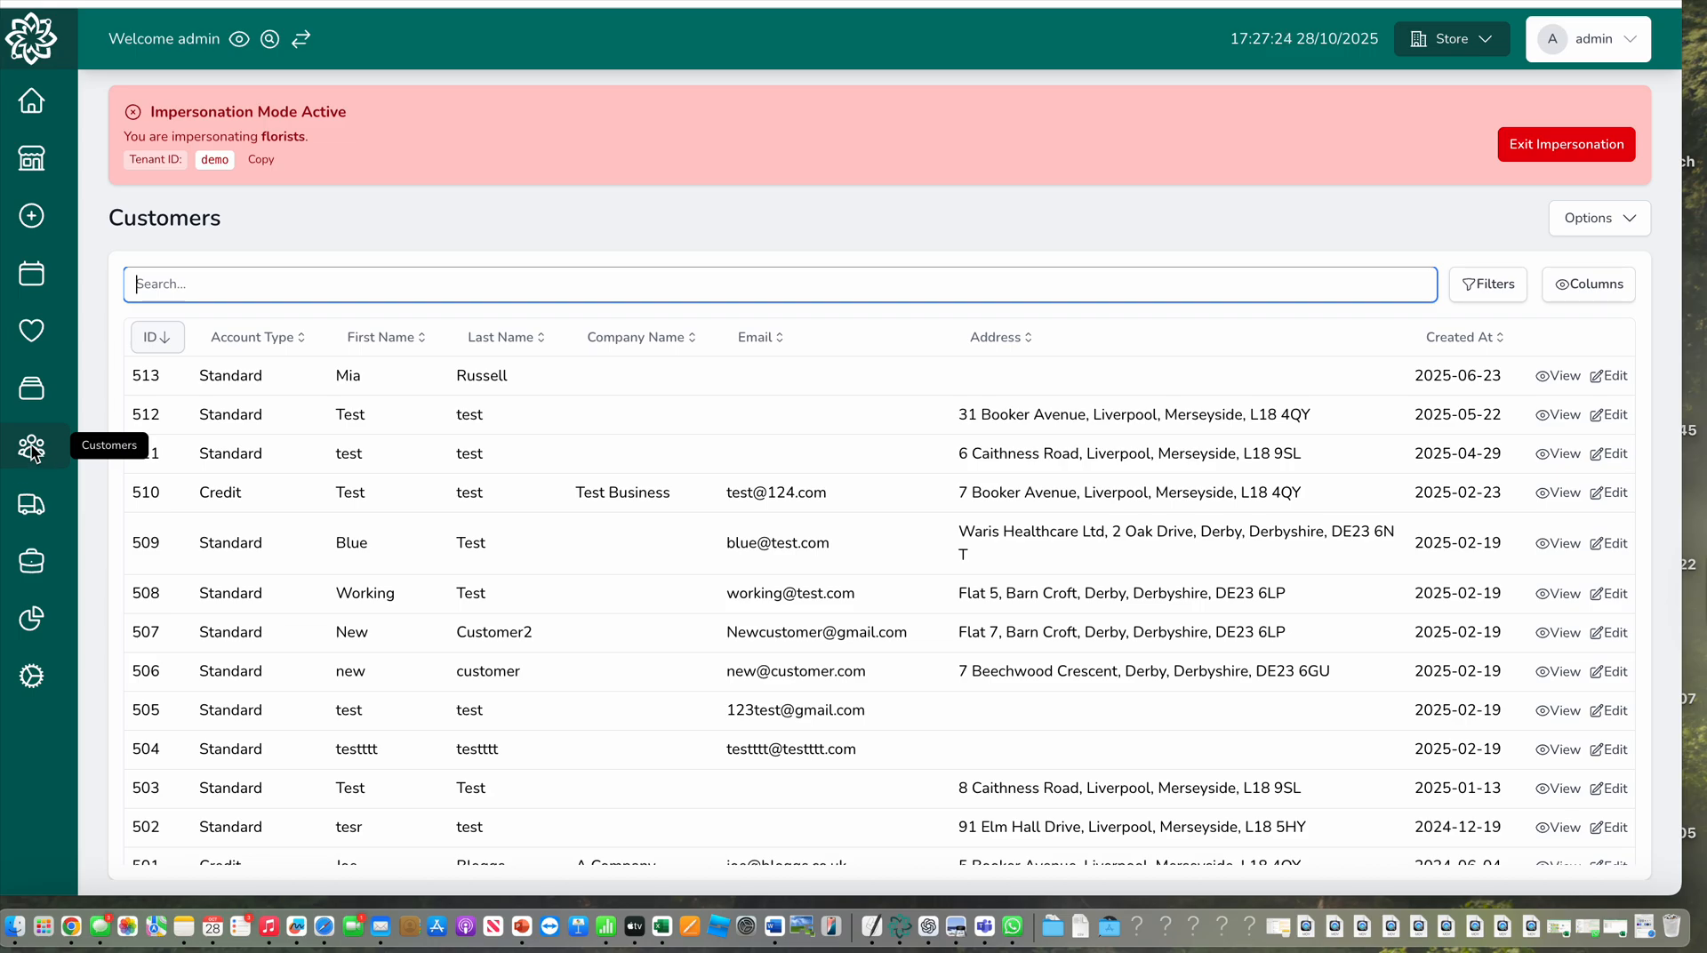
pyautogui.click(1626, 224)
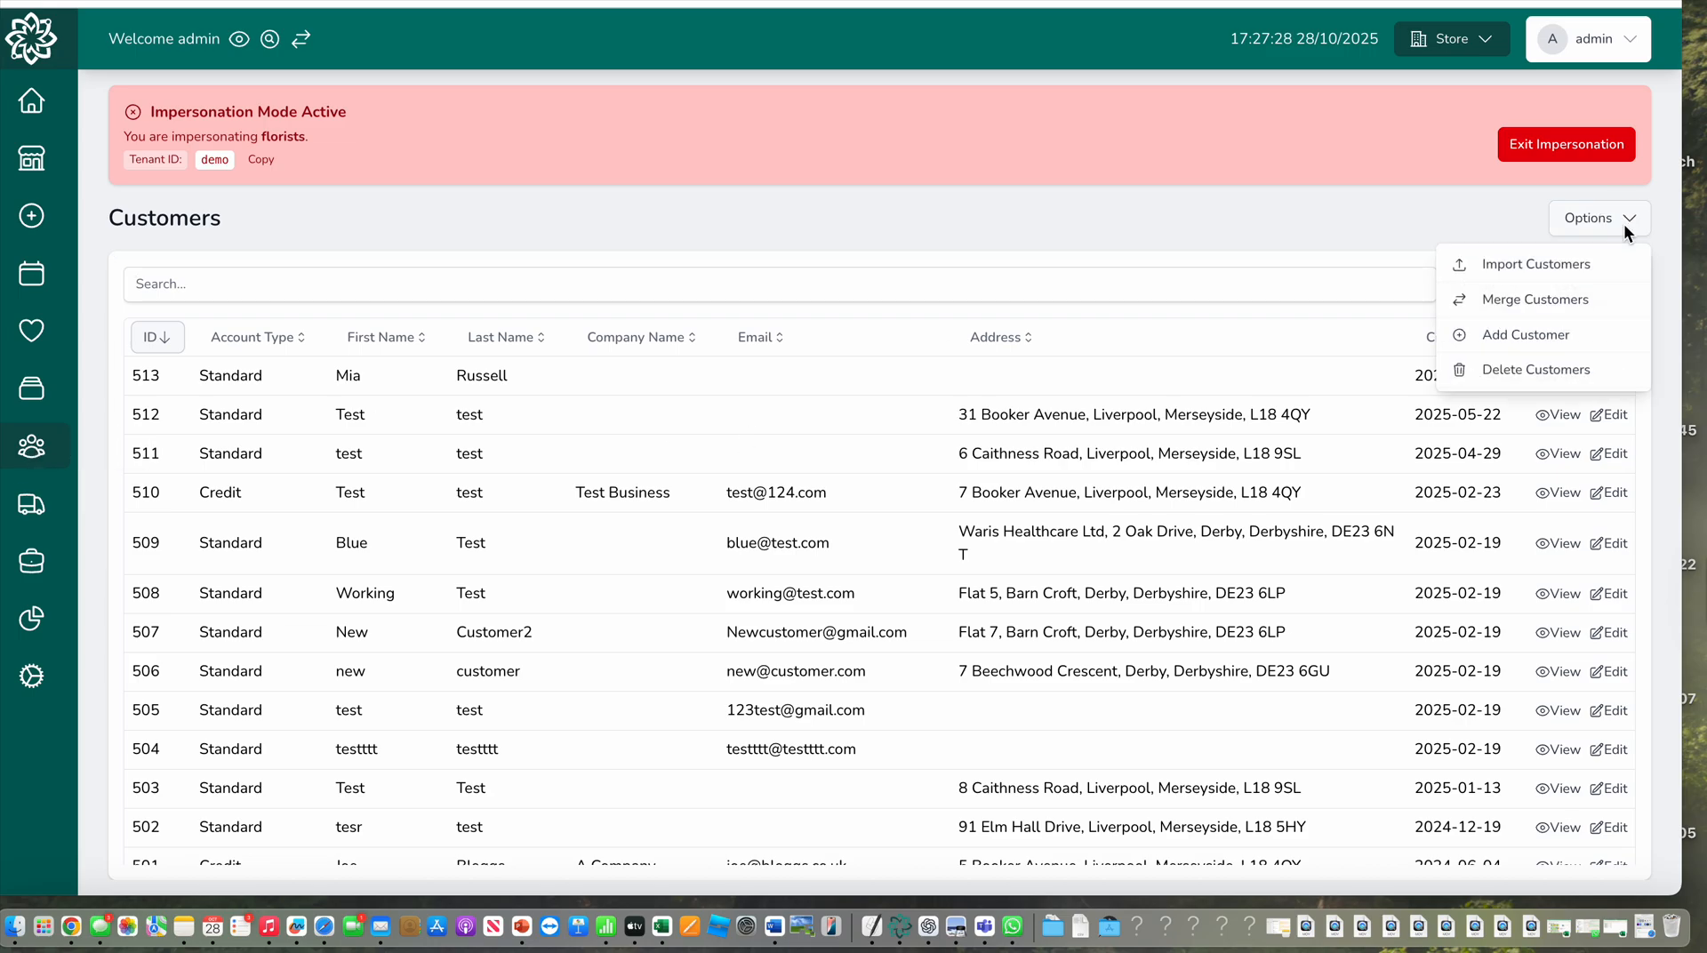
pyautogui.click(1541, 338)
# Review the available account types and the remaining fields of the new customer form
pyautogui.click(459, 305)
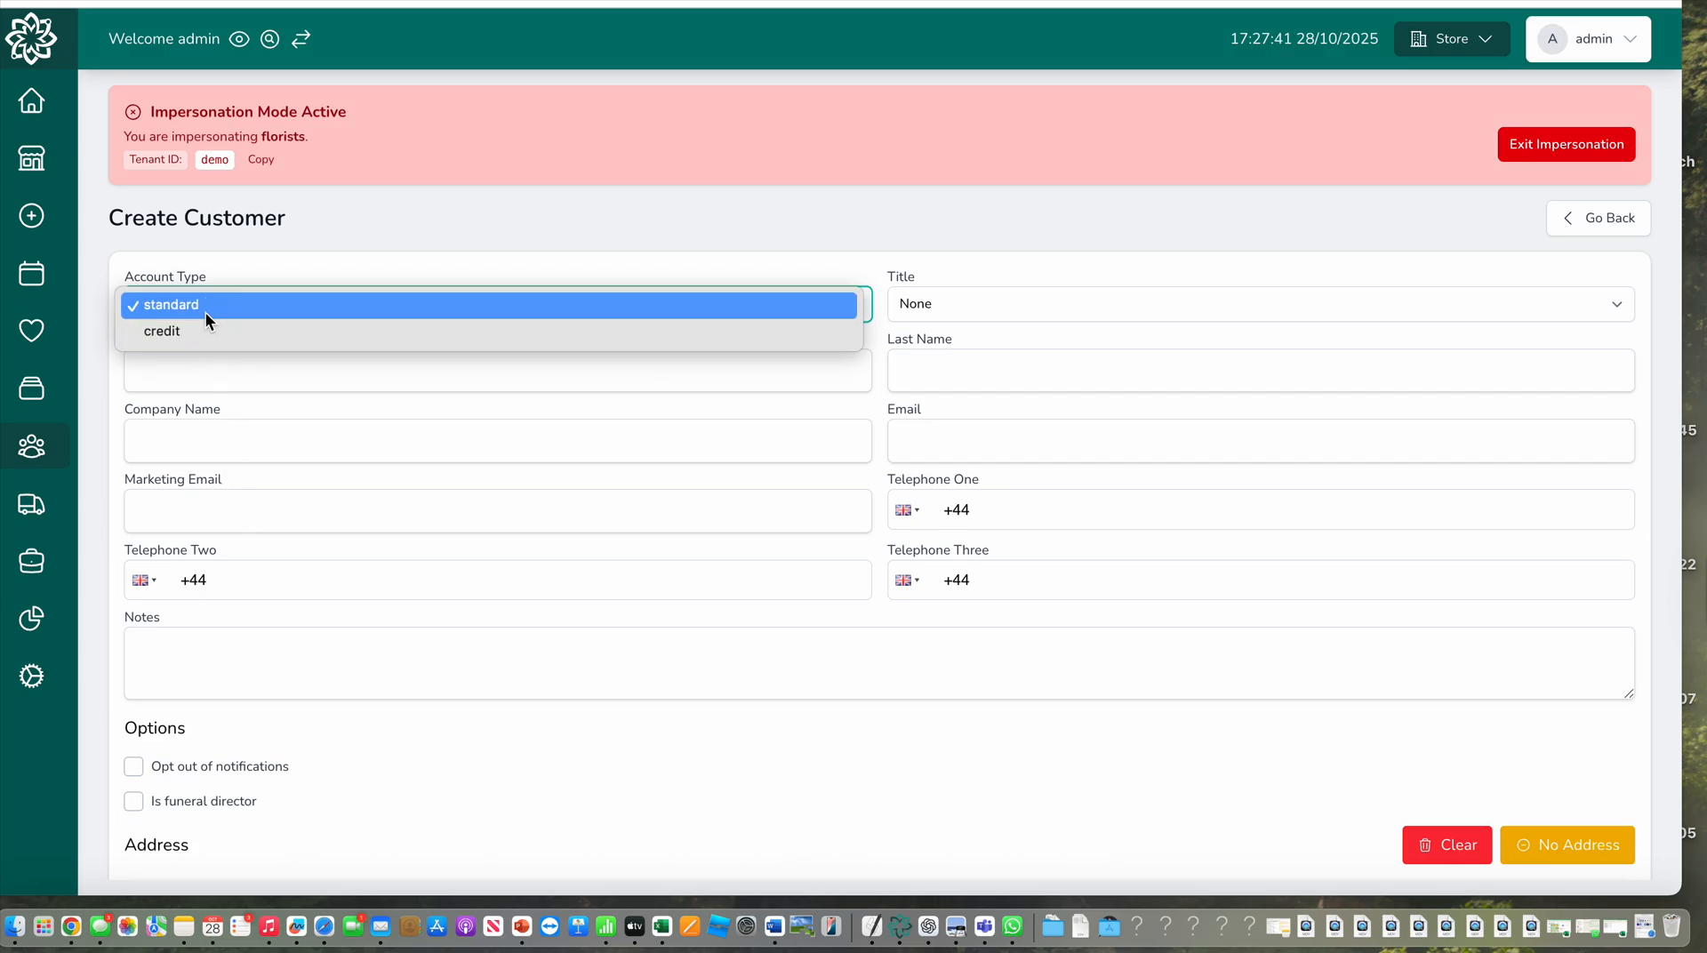
pyautogui.click(360, 719)
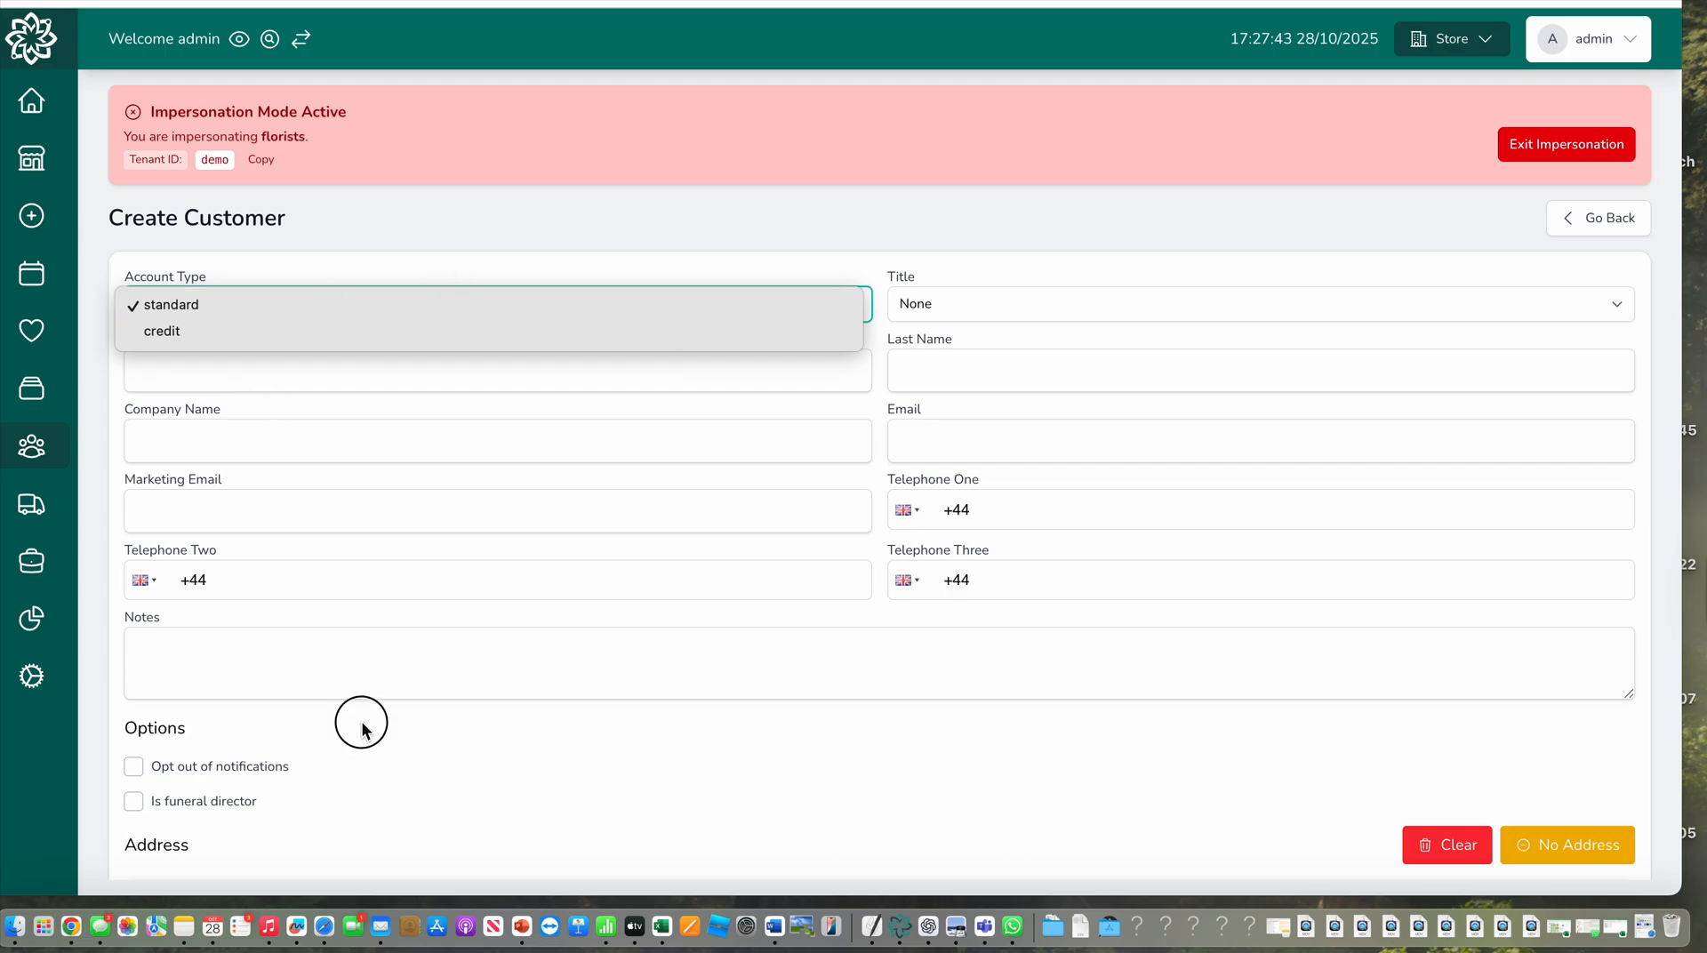
pyautogui.click(134, 802)
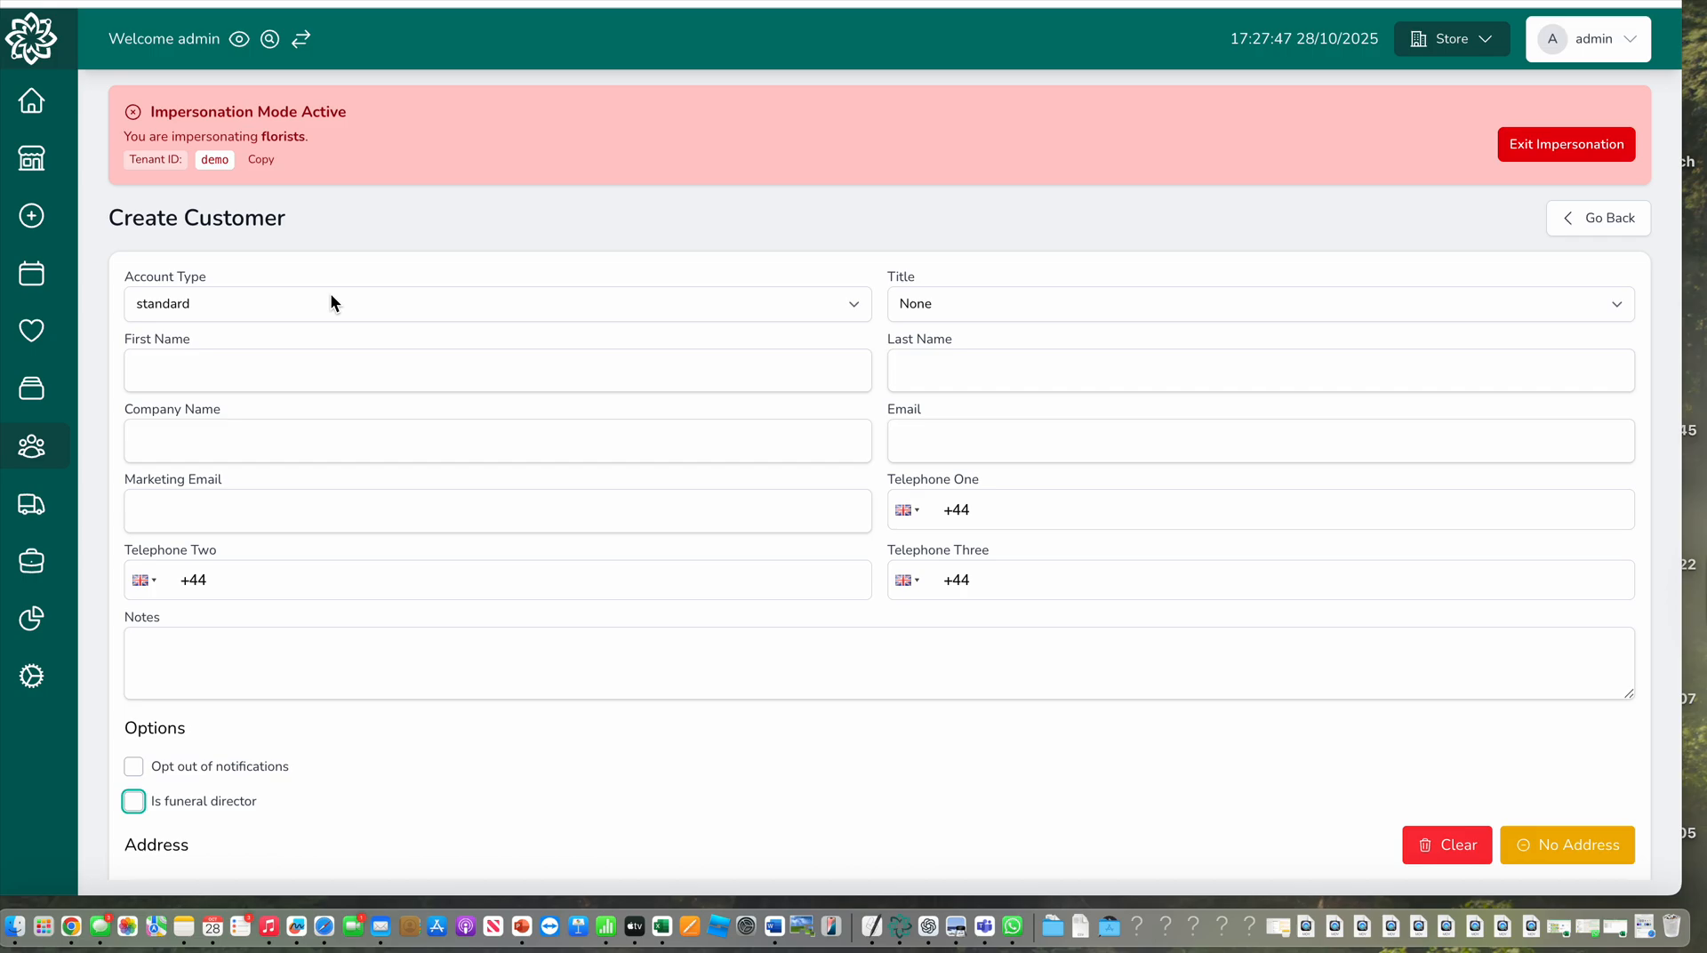
pyautogui.click(214, 303)
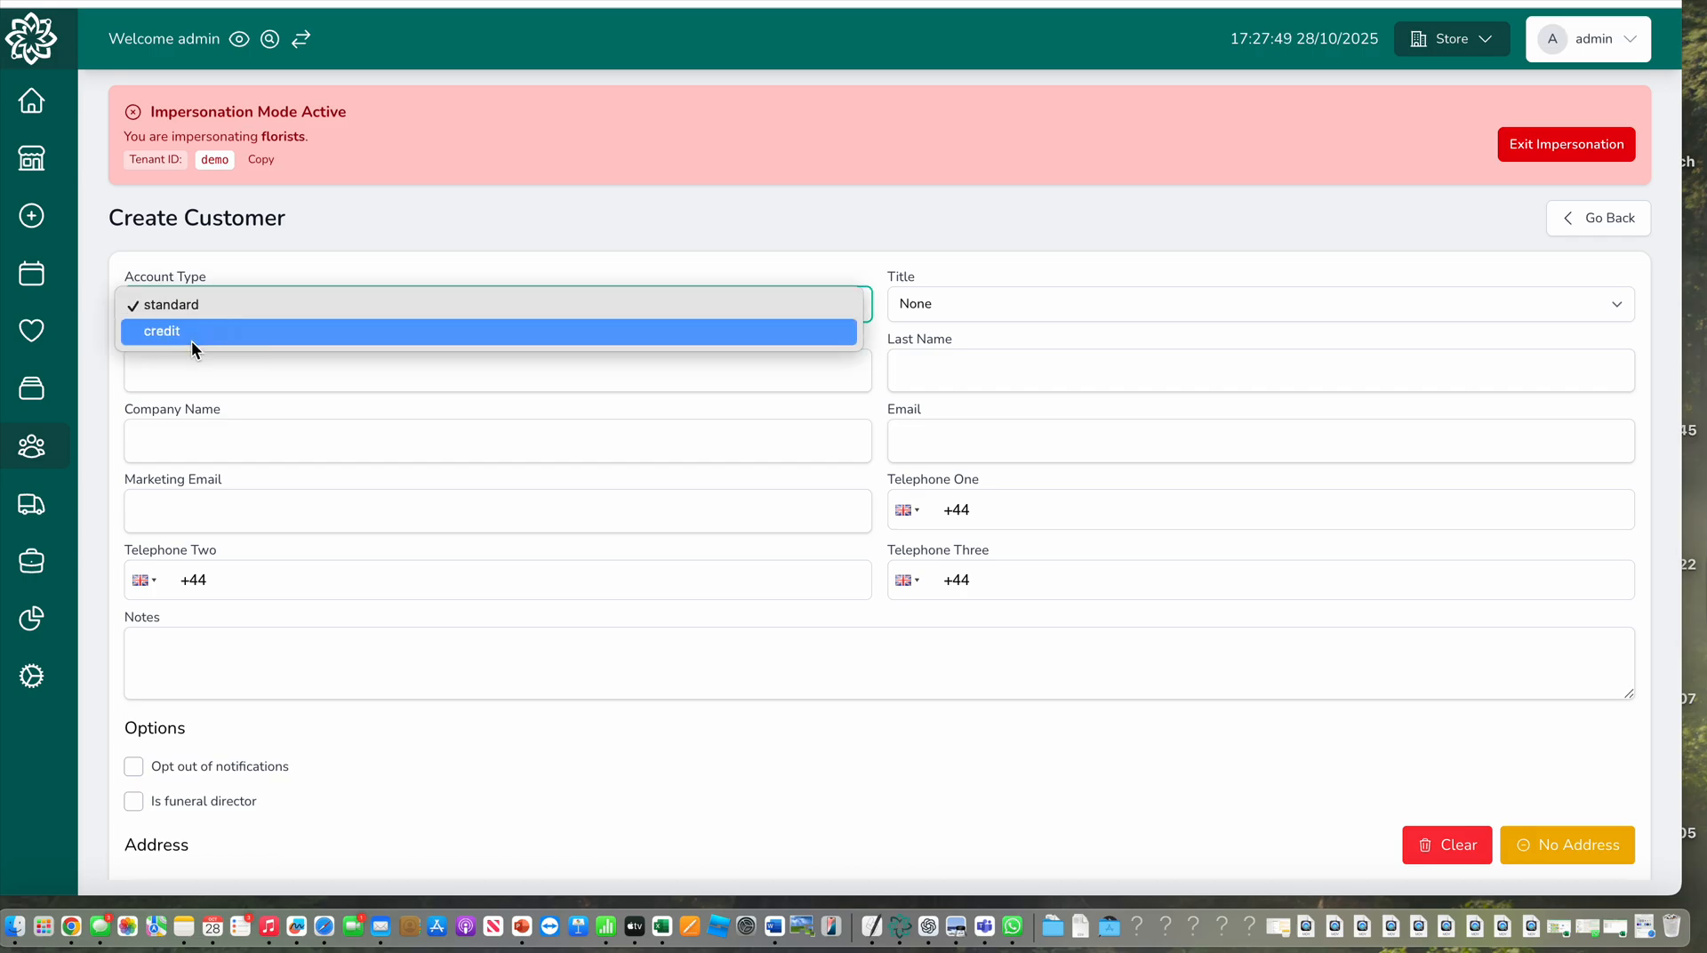
pyautogui.click(260, 276)
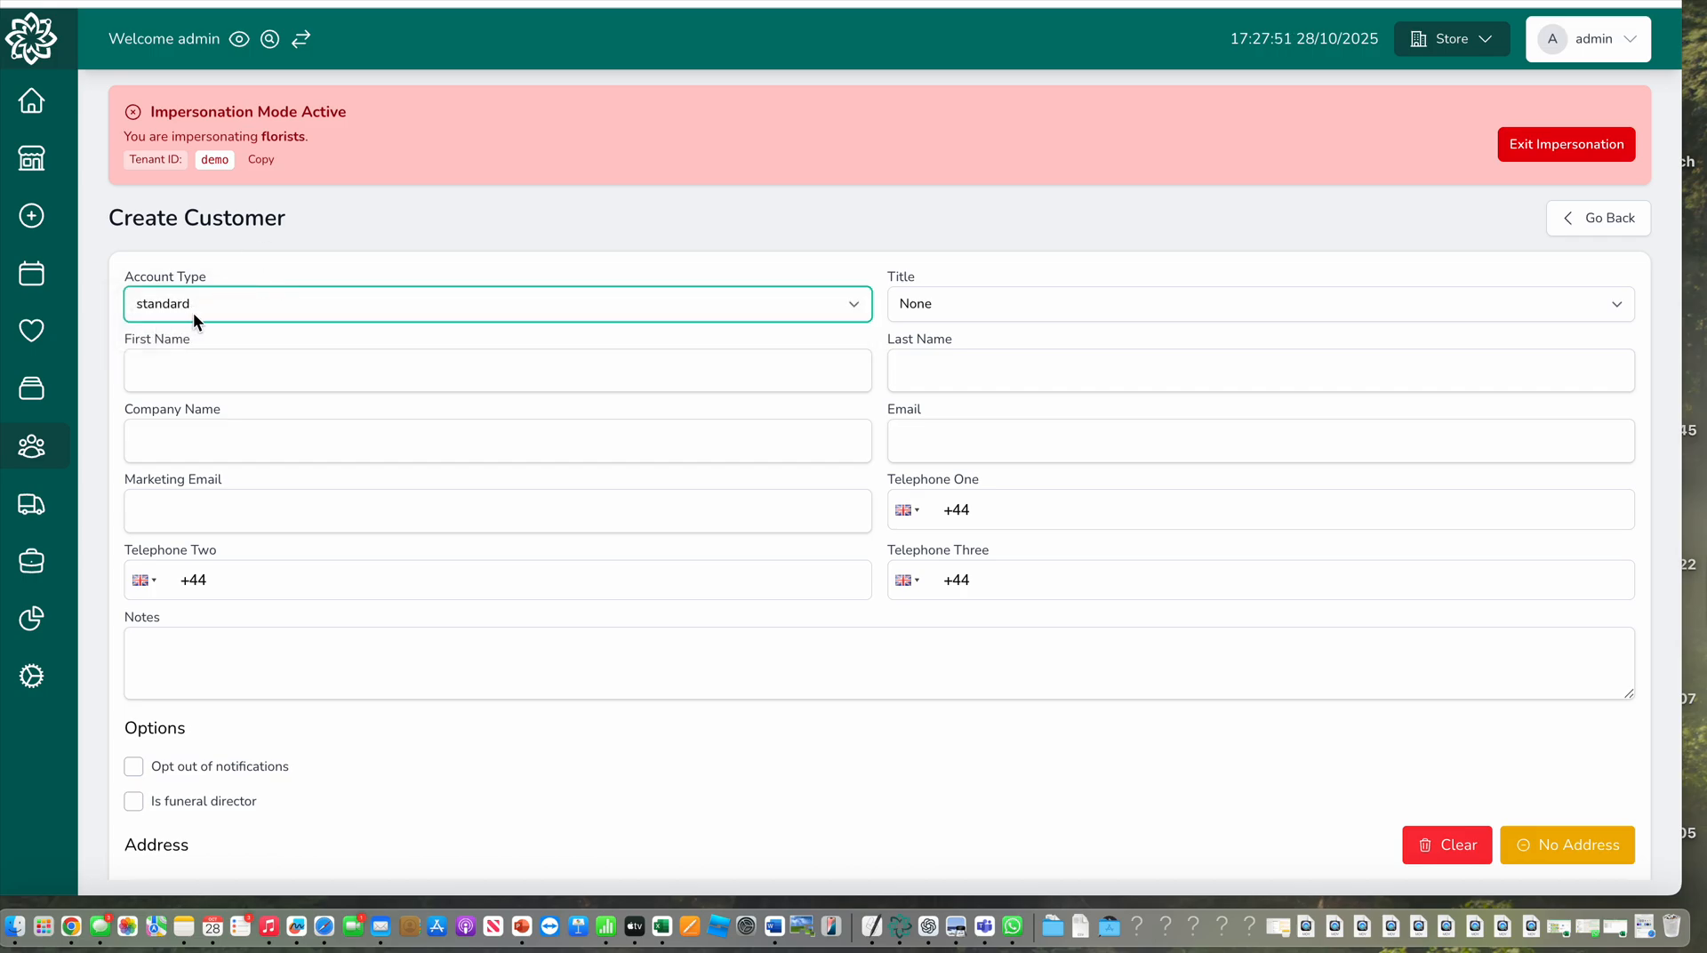
pyautogui.scroll(-3, 190, 311)
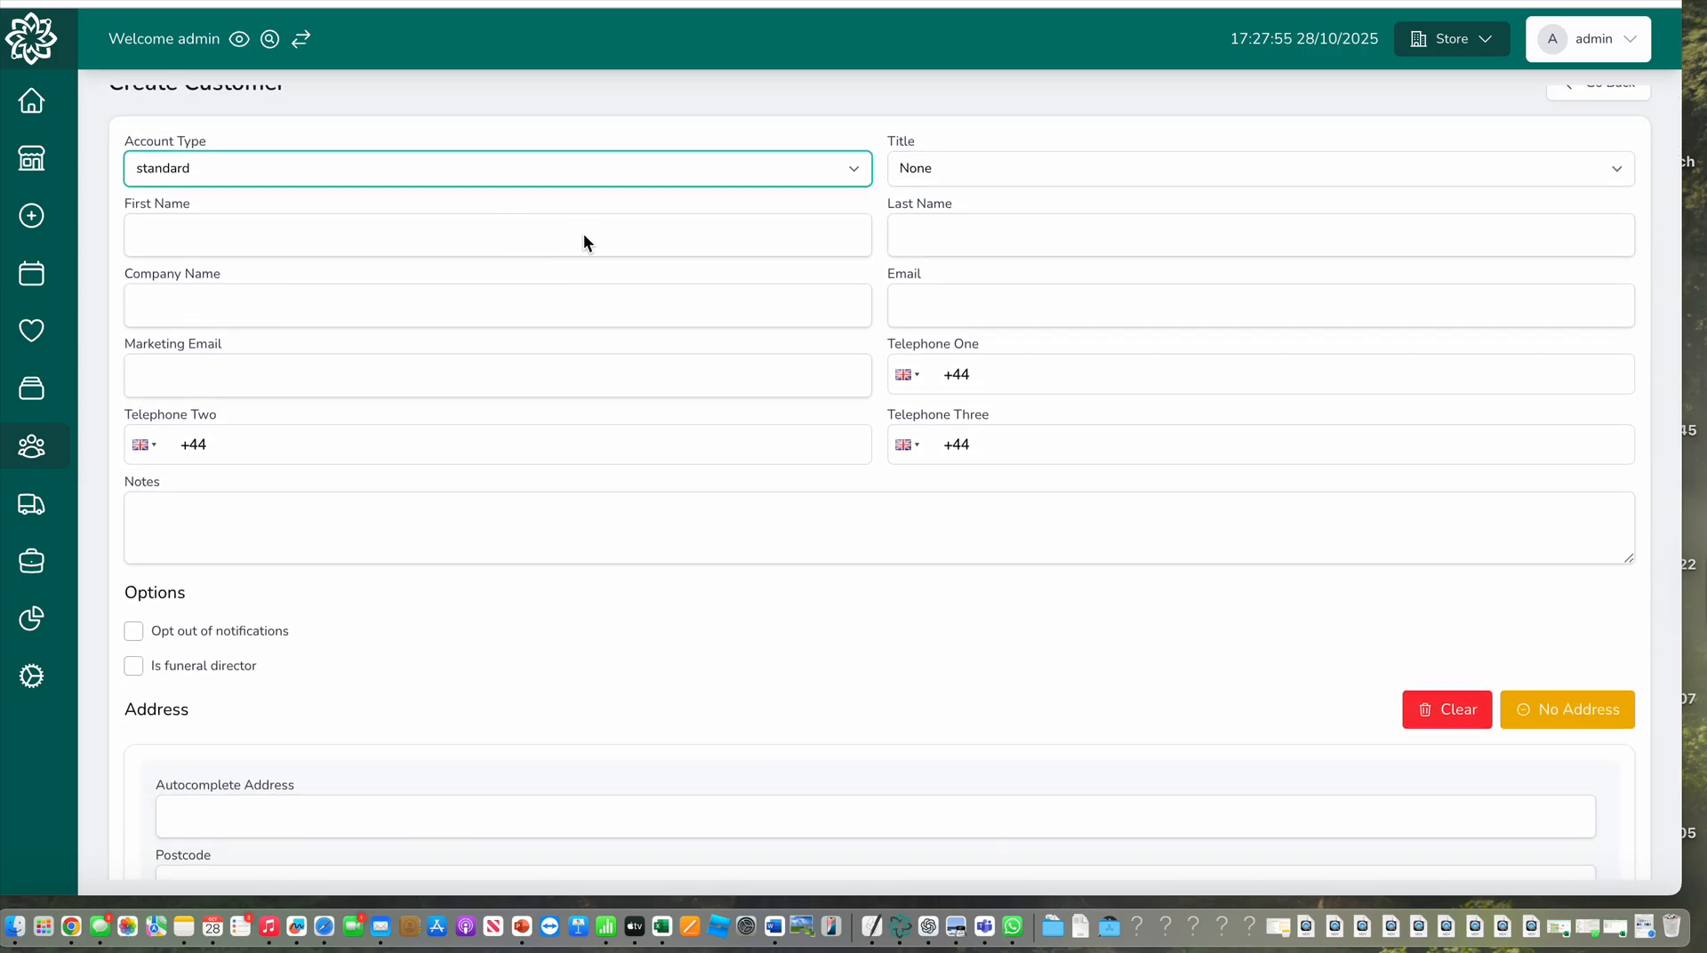
pyautogui.scroll(-1, 355, 329)
pyautogui.scroll(1, 381, 370)
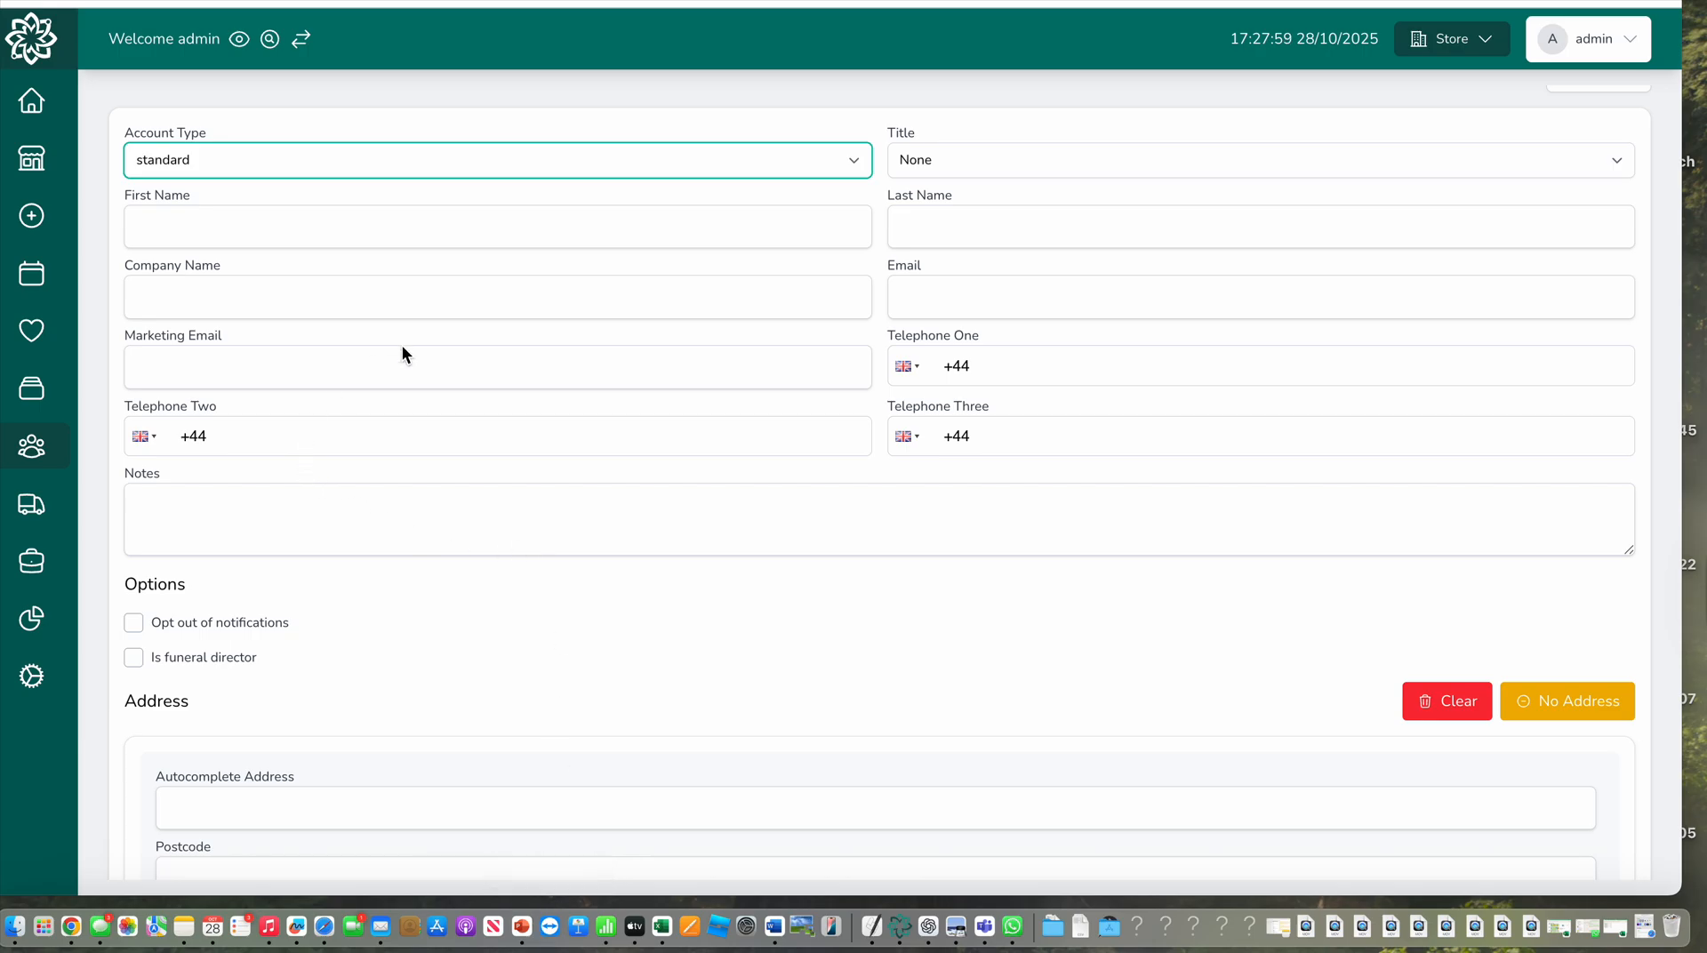
# Search Google in a new browser tab for "Funeral Directors L18"
pyautogui.click(399, 219)
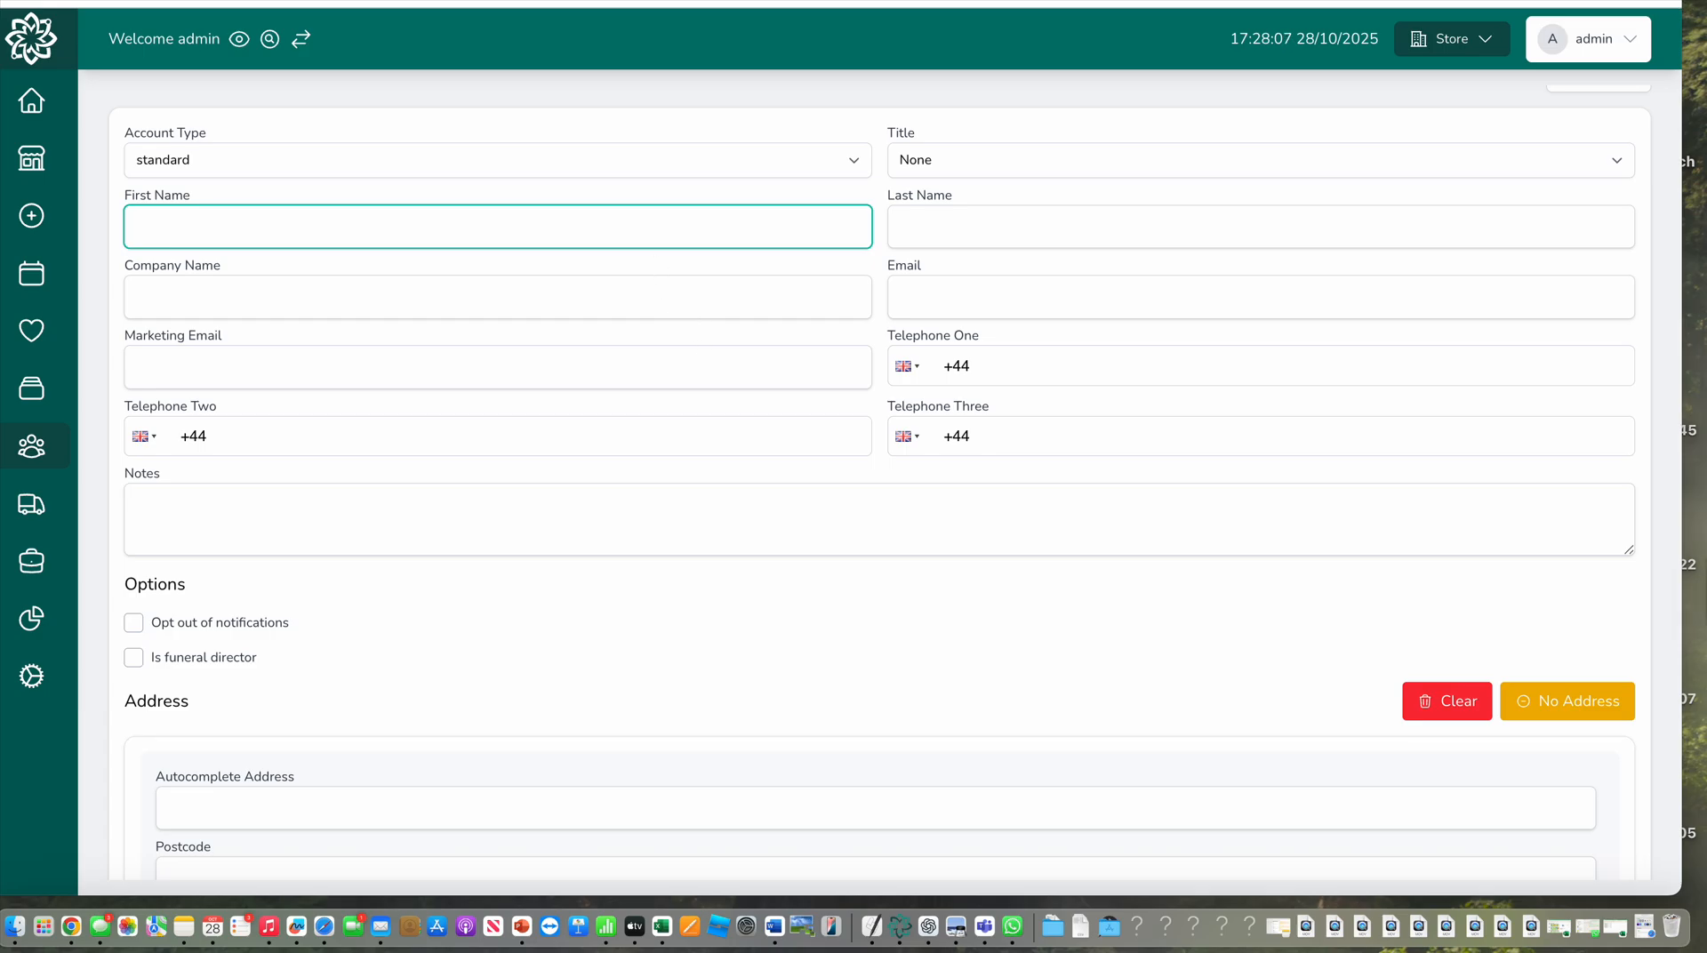
pyautogui.press('super+t')
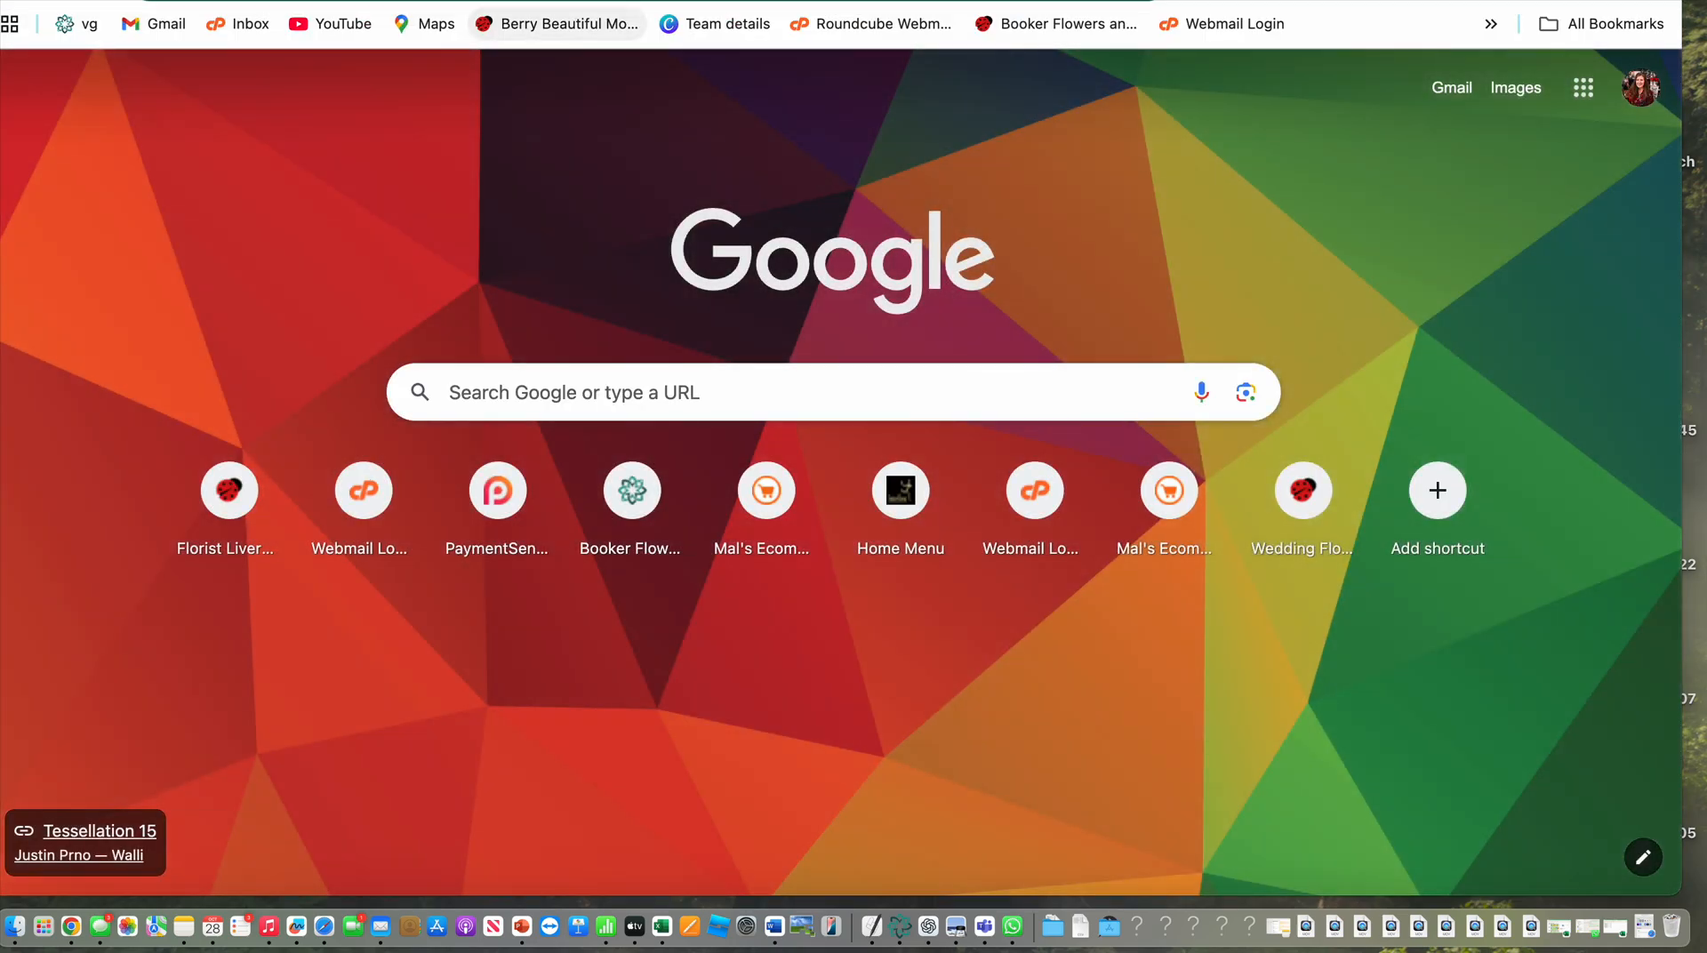
pyautogui.write('L')
pyautogui.press('BackSpace')
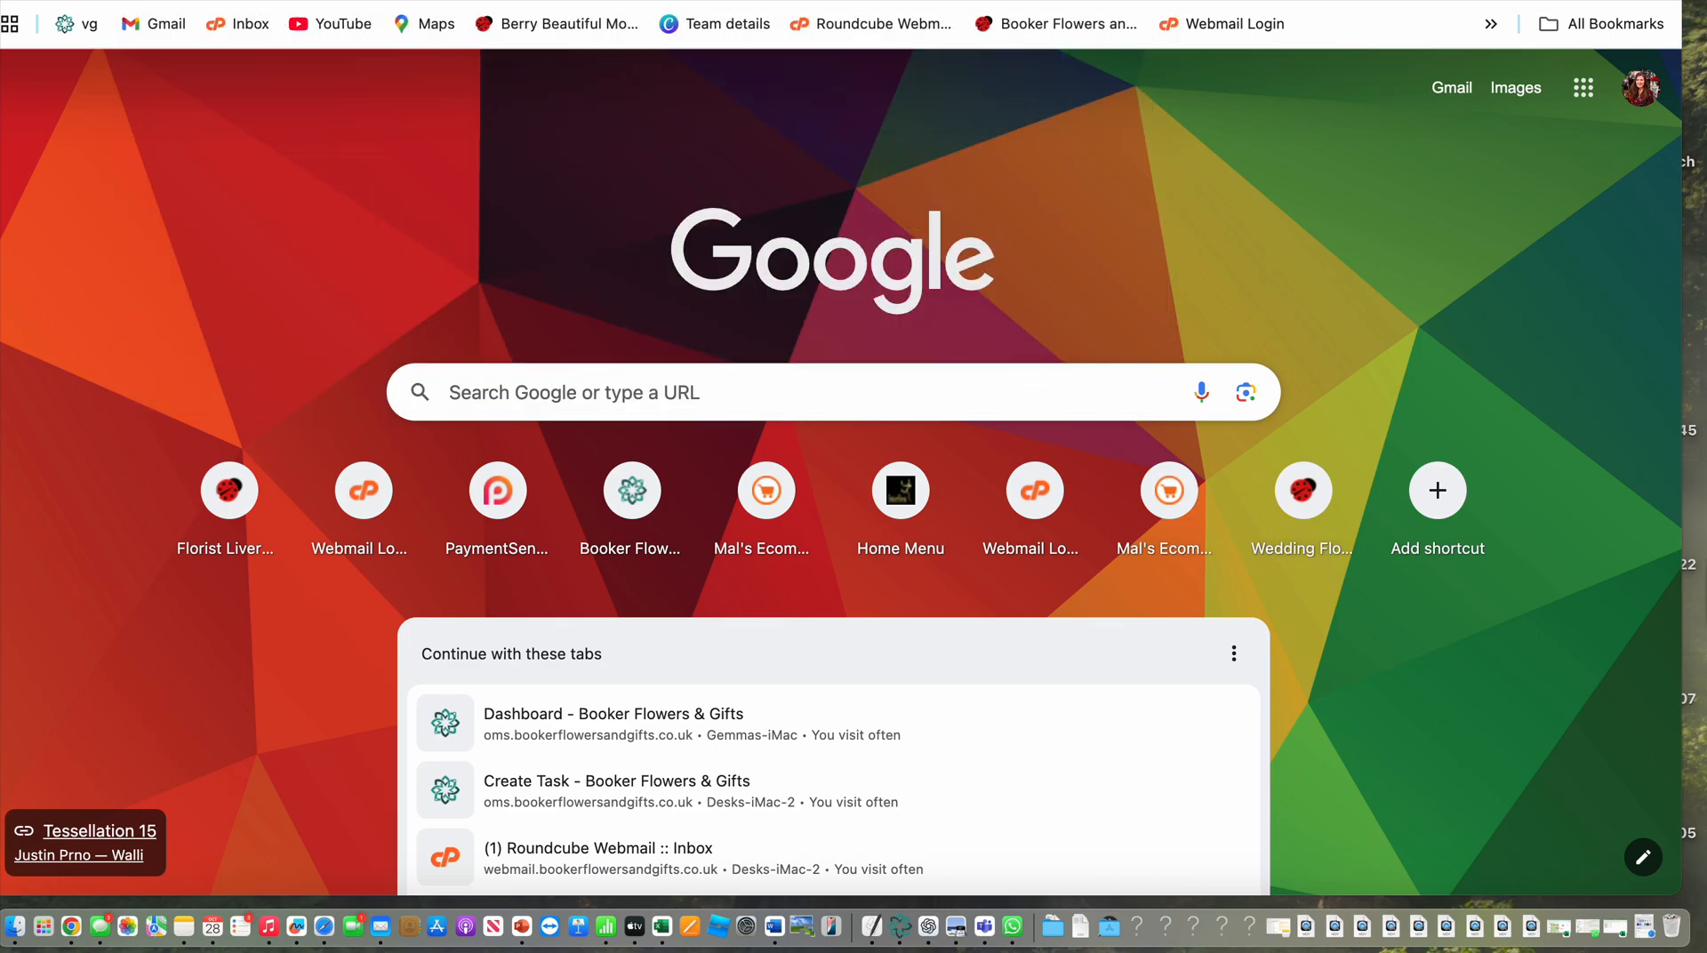
pyautogui.write('Funearl')
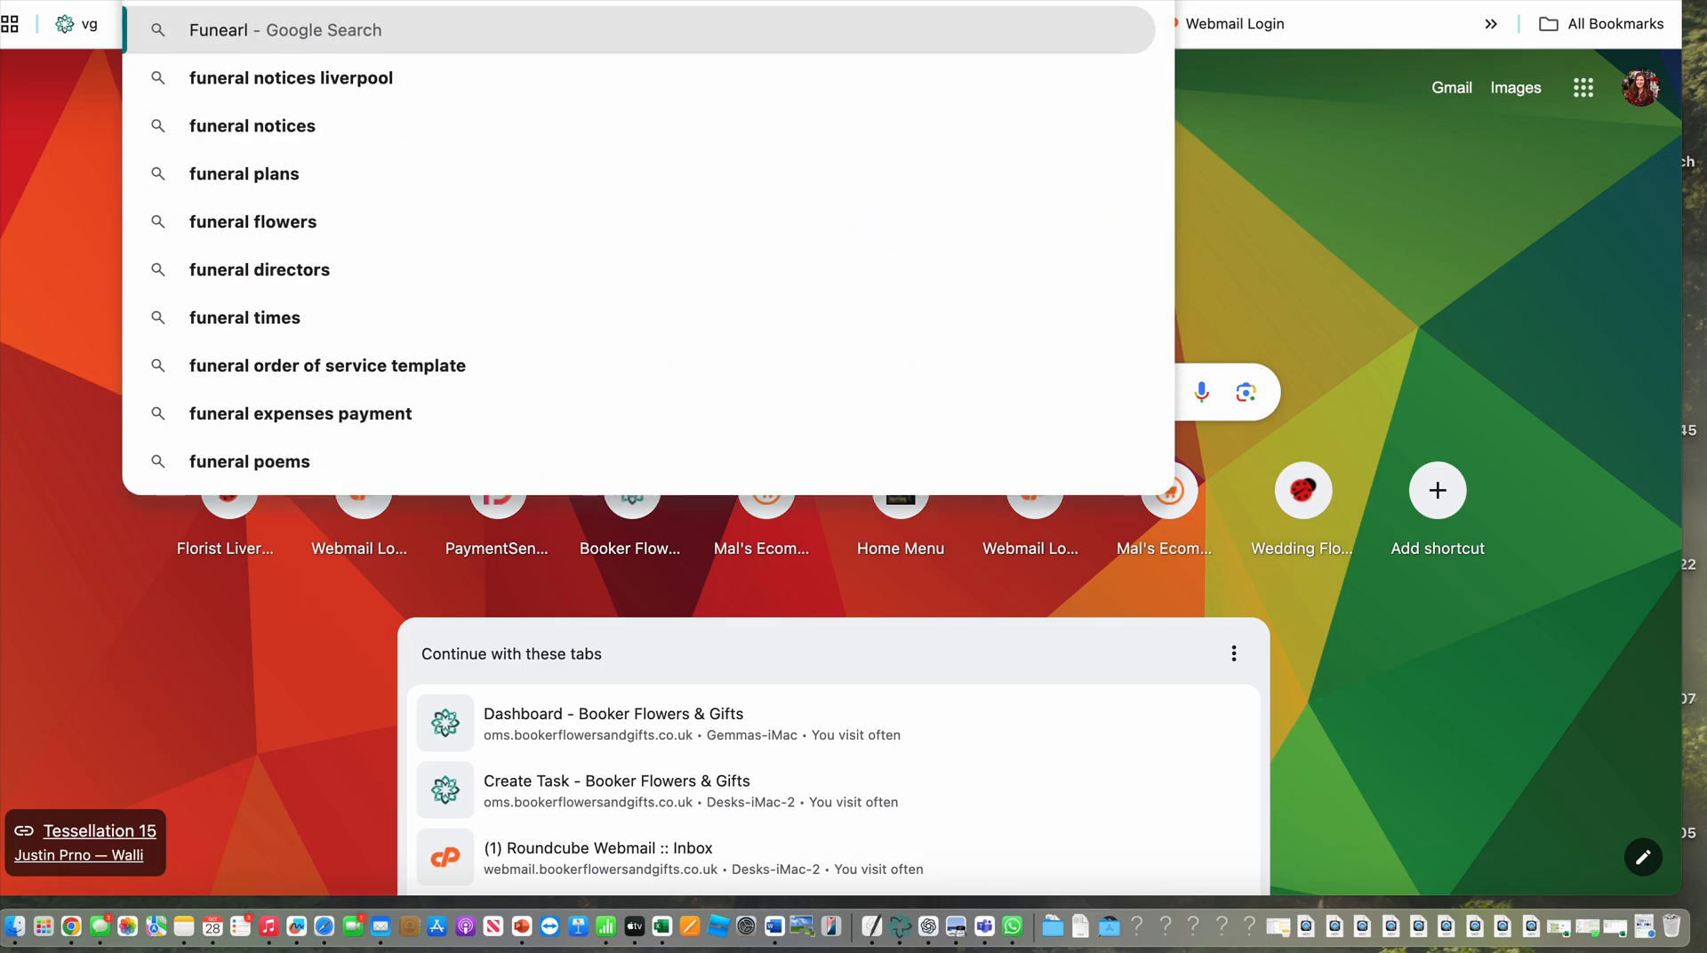
pyautogui.press('BackSpace')
pyautogui.press('BackSpace')
pyautogui.press('BackSpace')
pyautogui.write('ral')
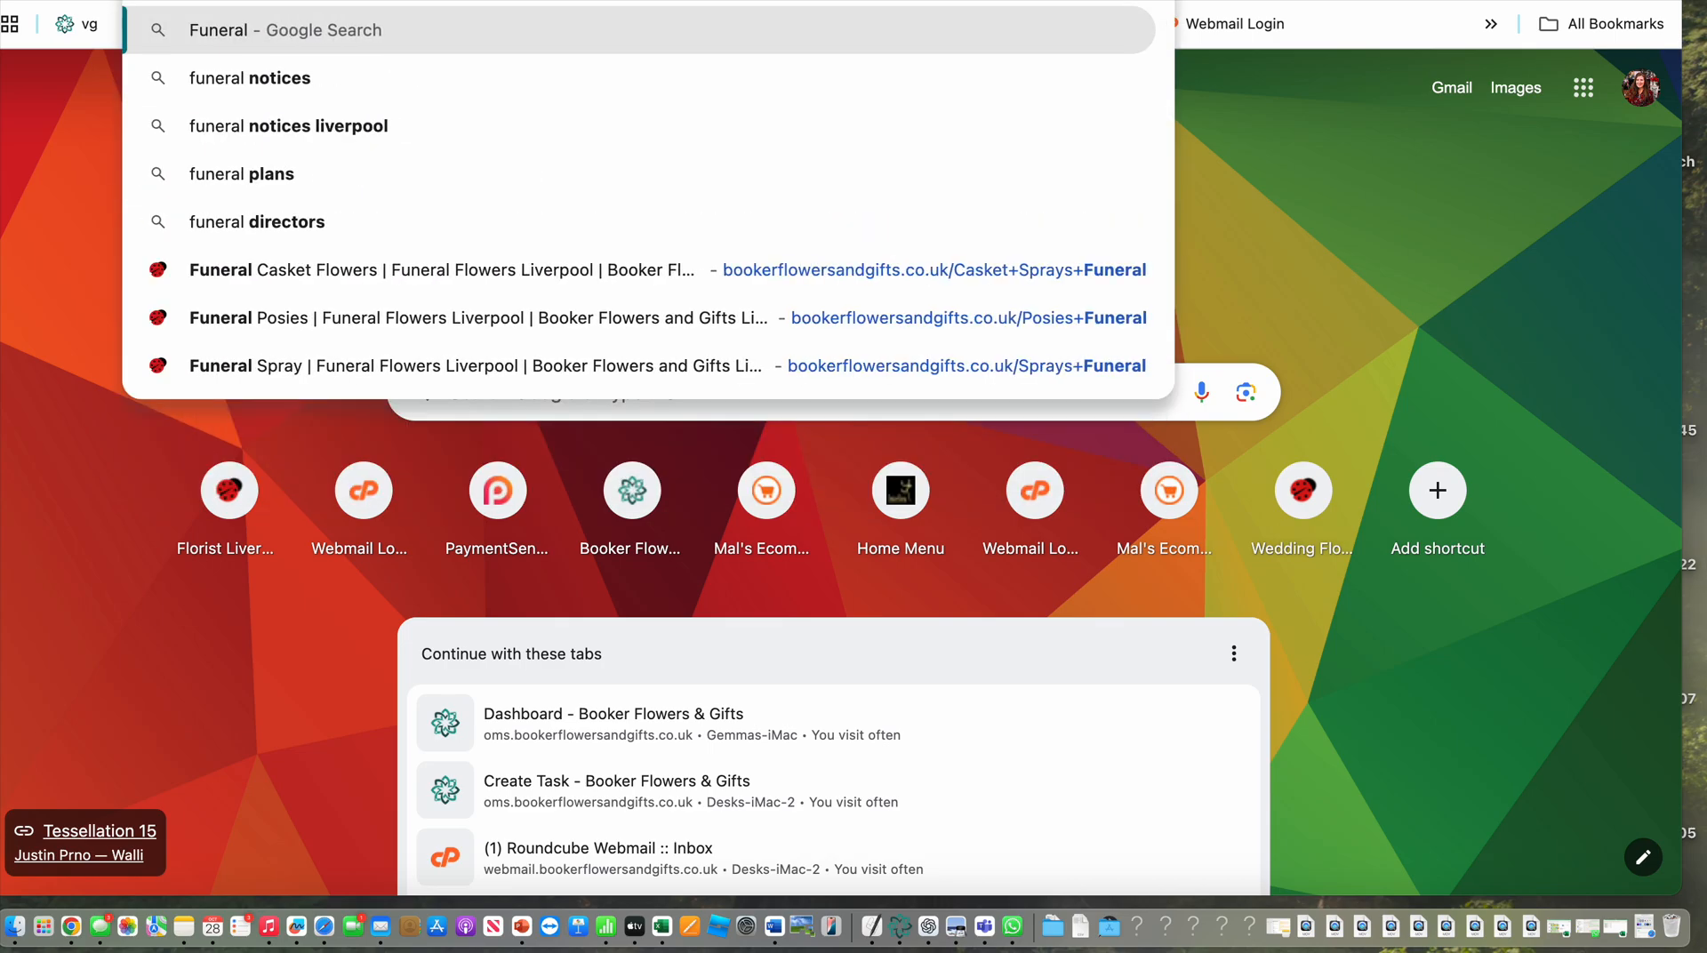
pyautogui.write(' Direct')
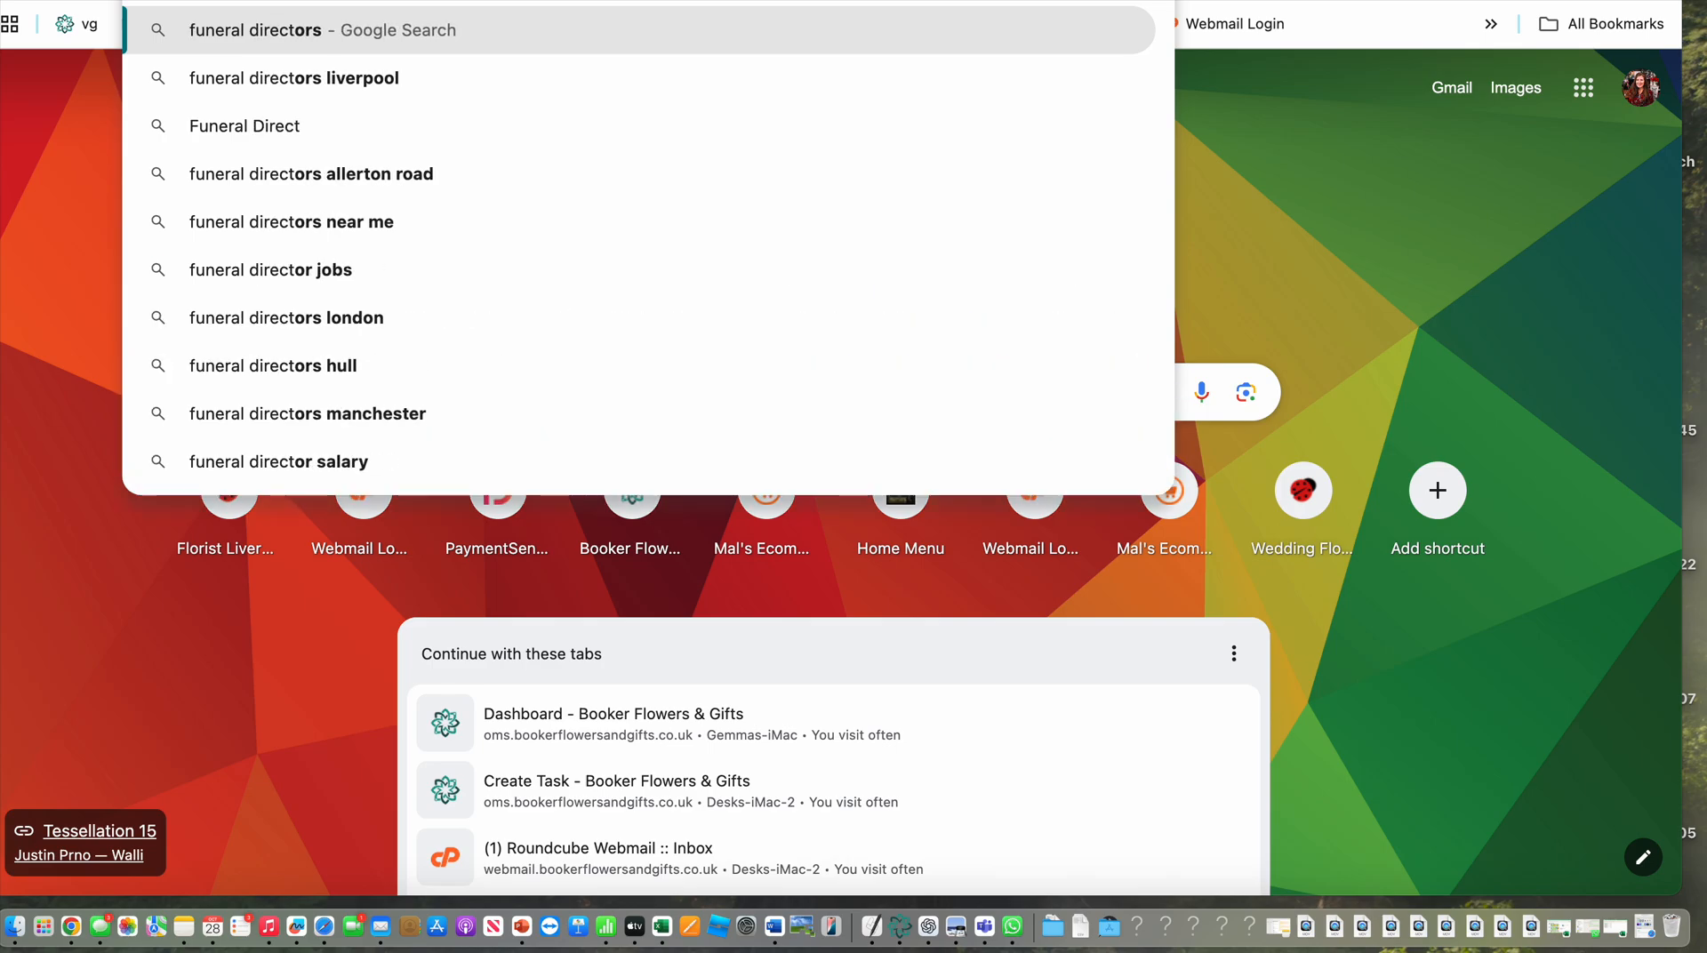
pyautogui.press('BackSpace')
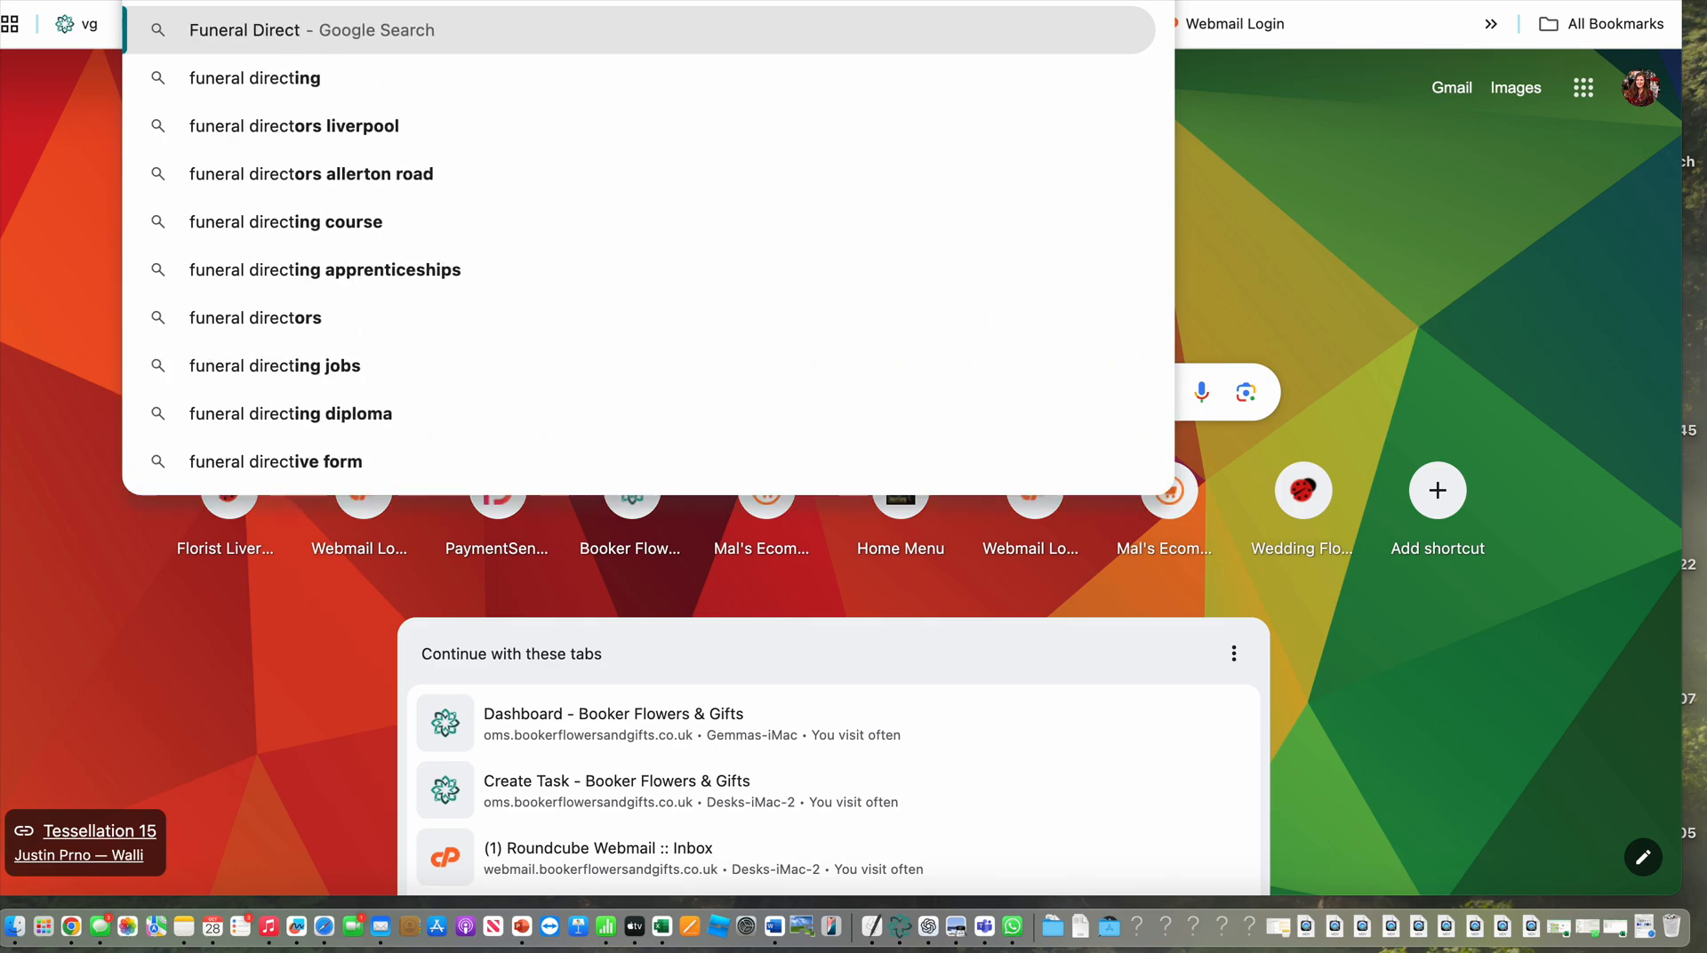
pyautogui.press('BackSpace')
pyautogui.press('BackSpace')
pyautogui.write('ctors')
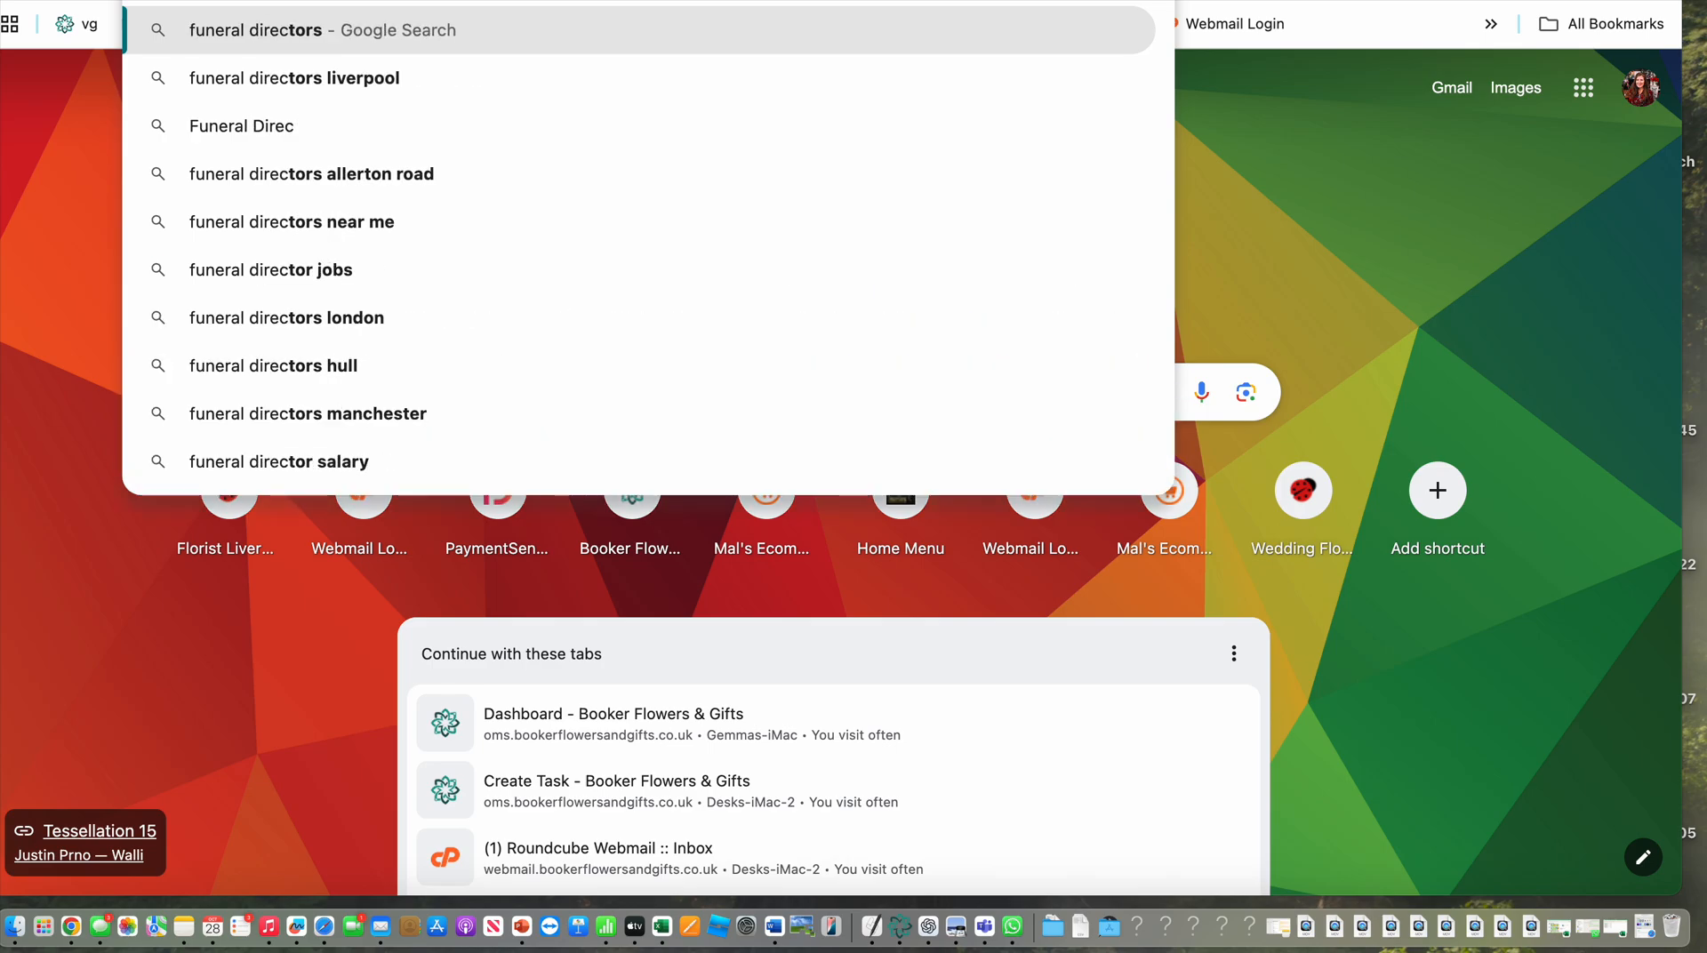
pyautogui.write(' L18')
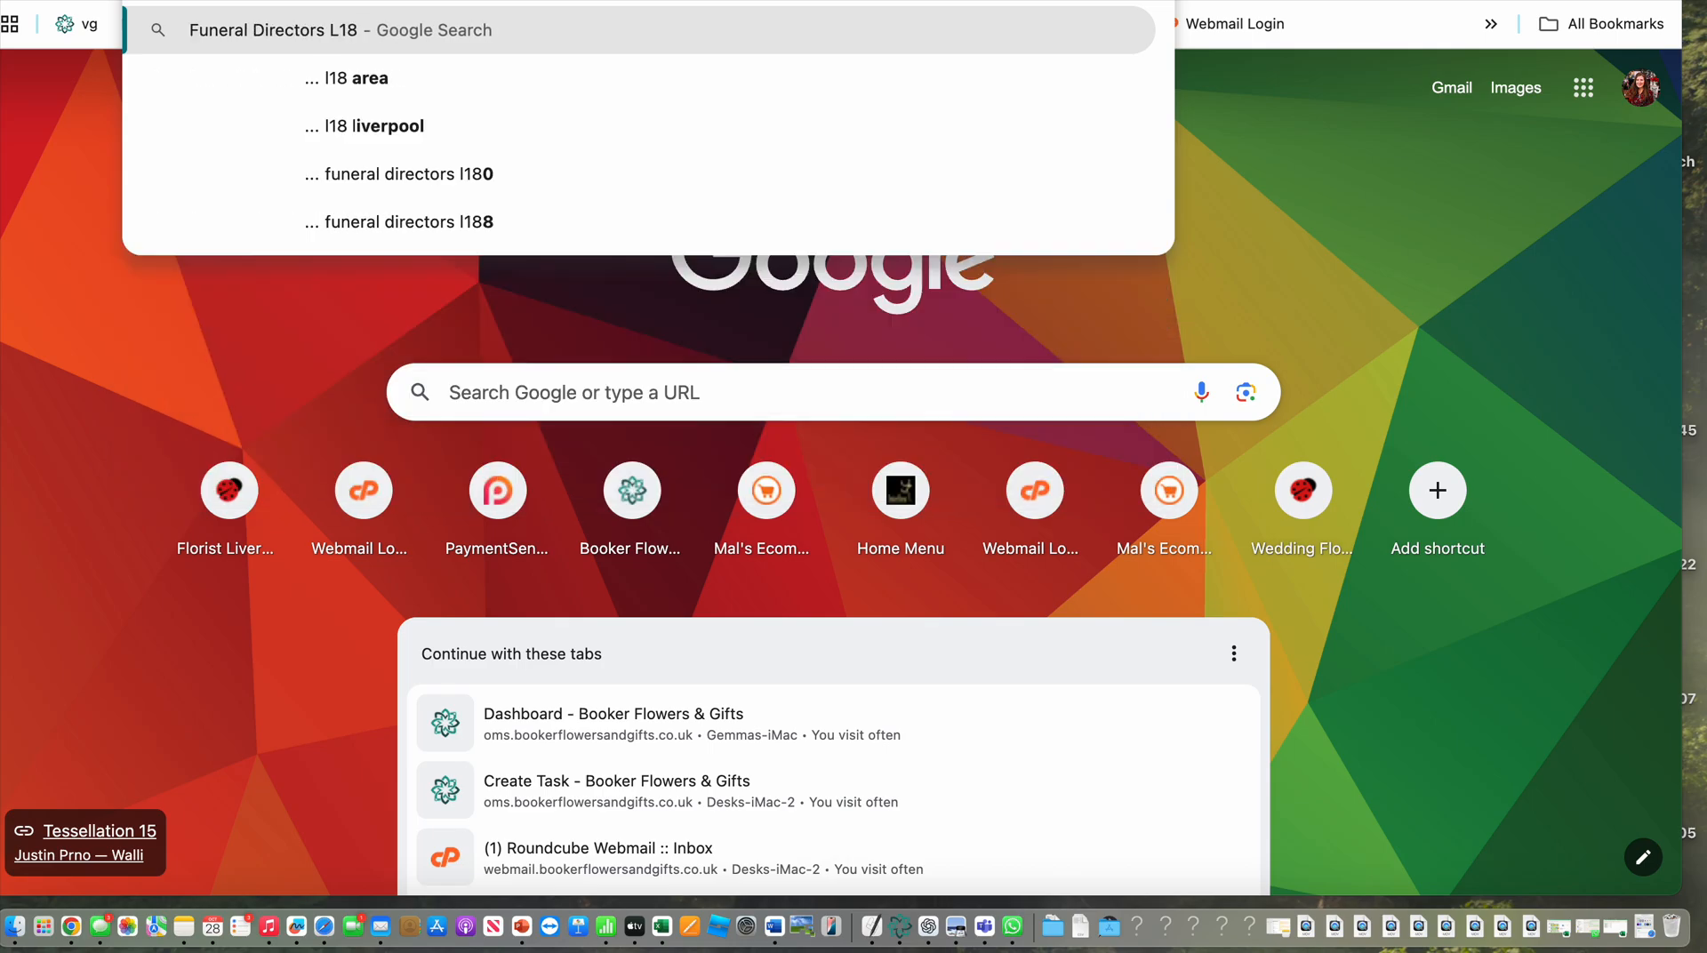
pyautogui.press('Return')
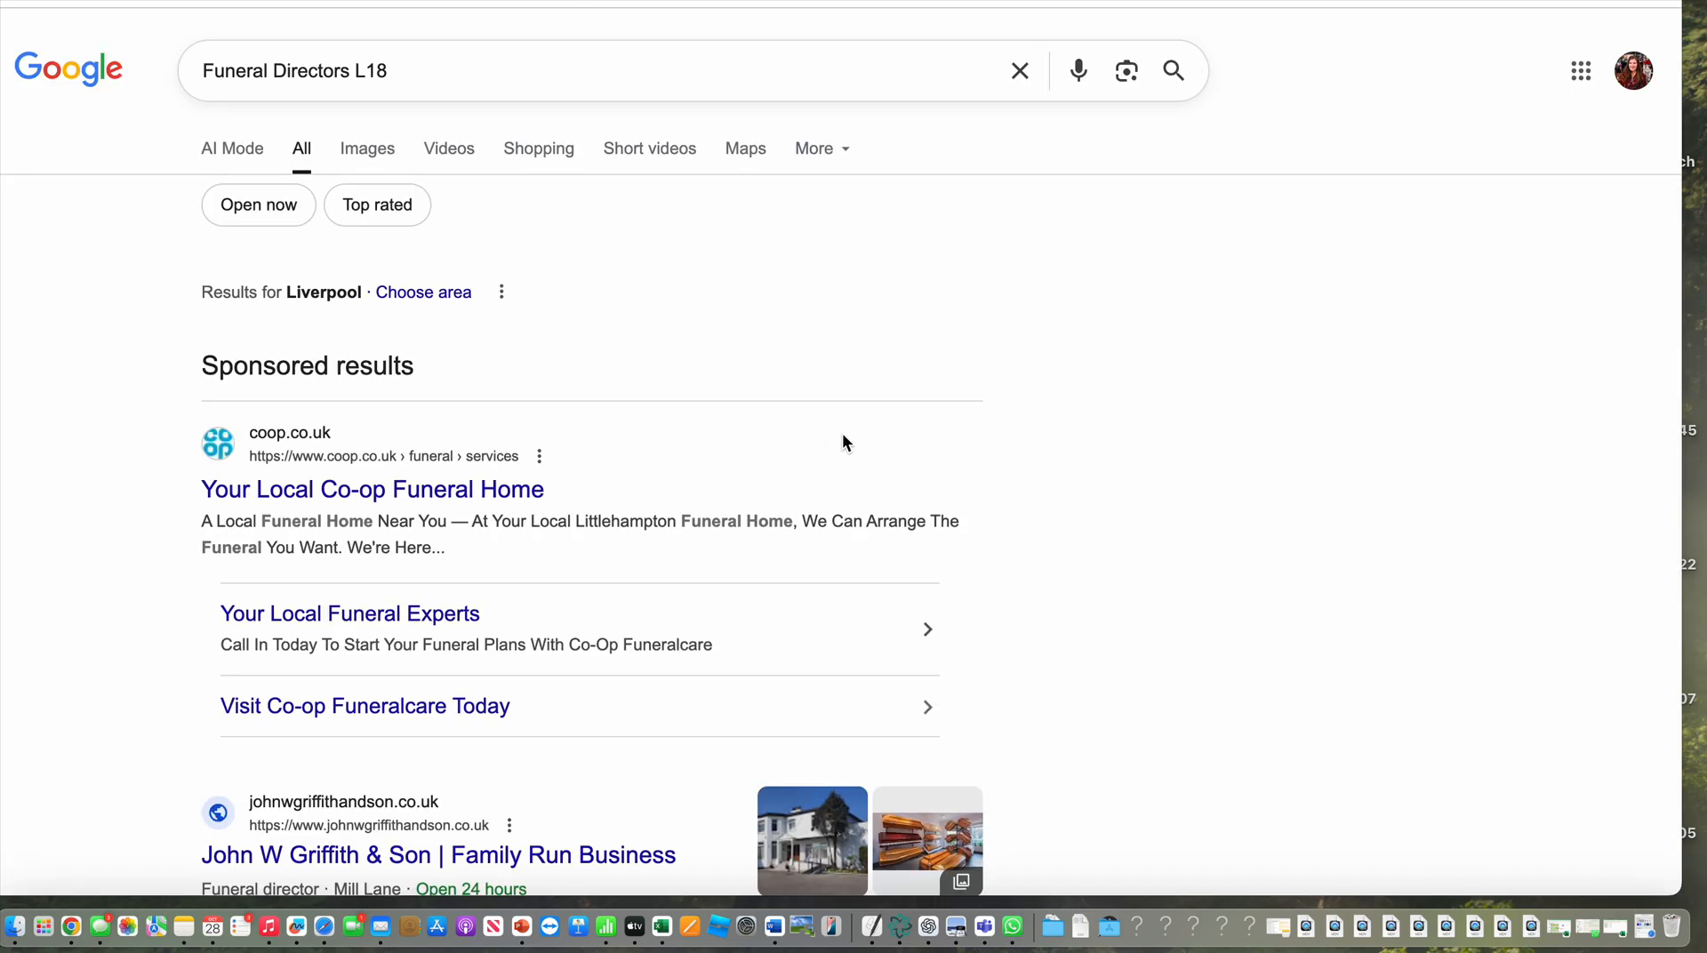
# Find Richard & Shannon Jenkins Funeral Directors among the listed businesses and copy the company name
pyautogui.scroll(-3, 926, 440)
pyautogui.scroll(-15, 929, 446)
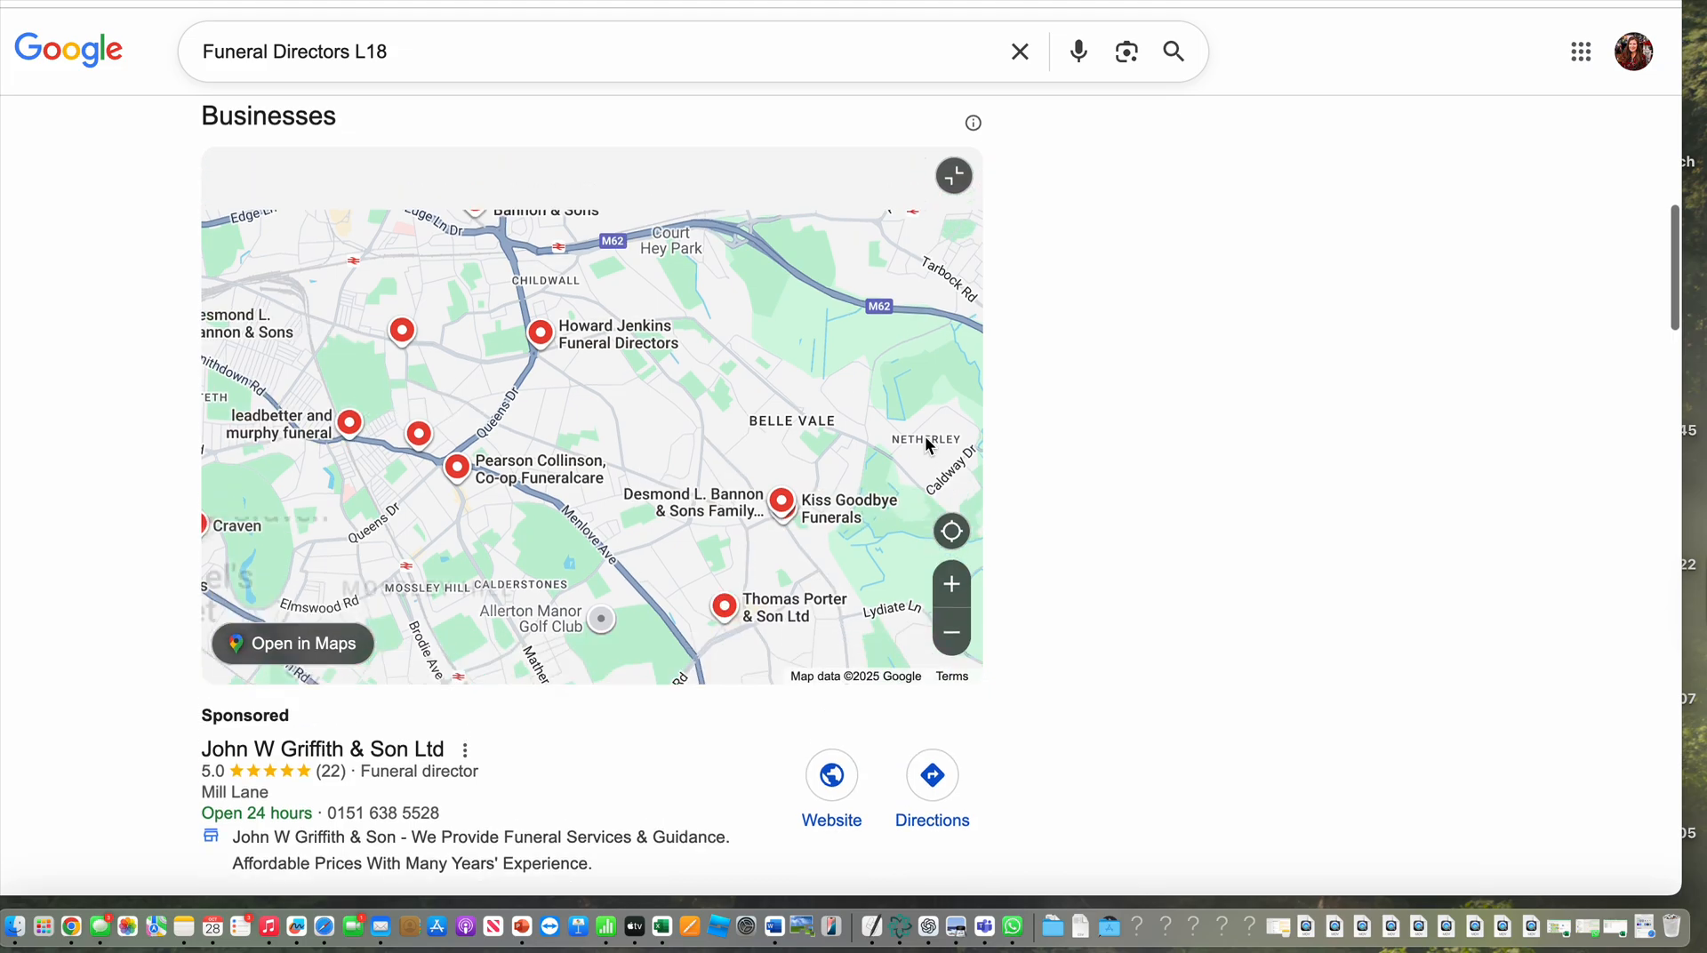
pyautogui.scroll(-6, 825, 686)
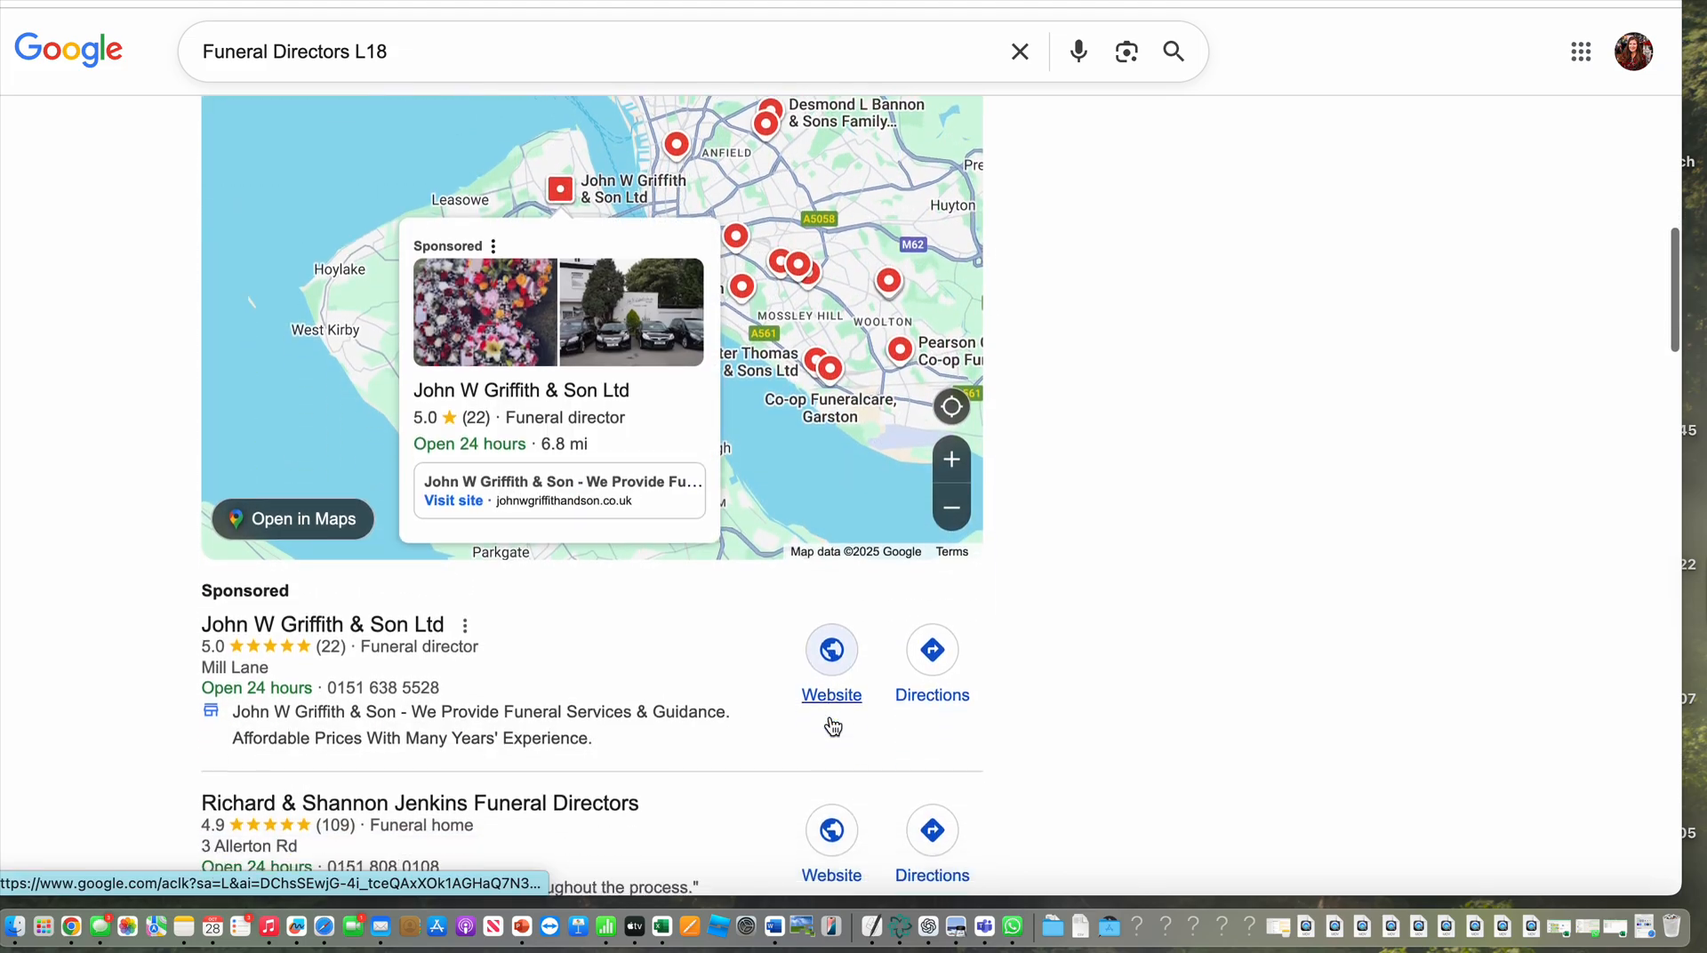
pyautogui.scroll(-1, 833, 727)
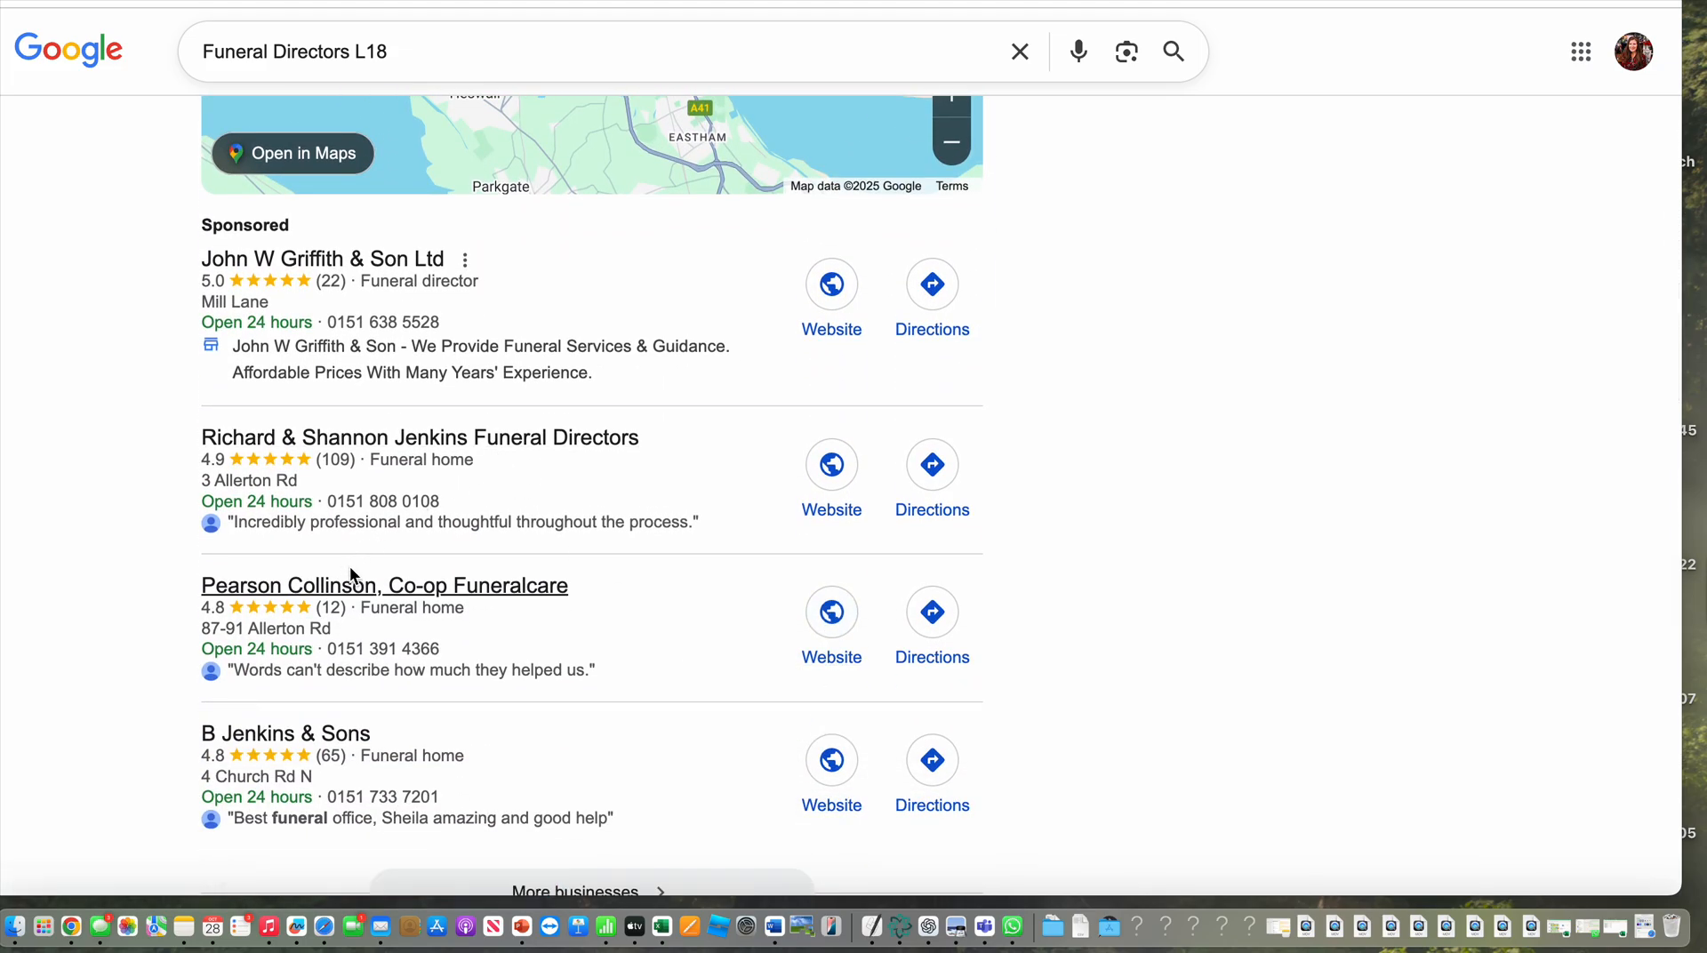
pyautogui.scroll(-2, 741, 444)
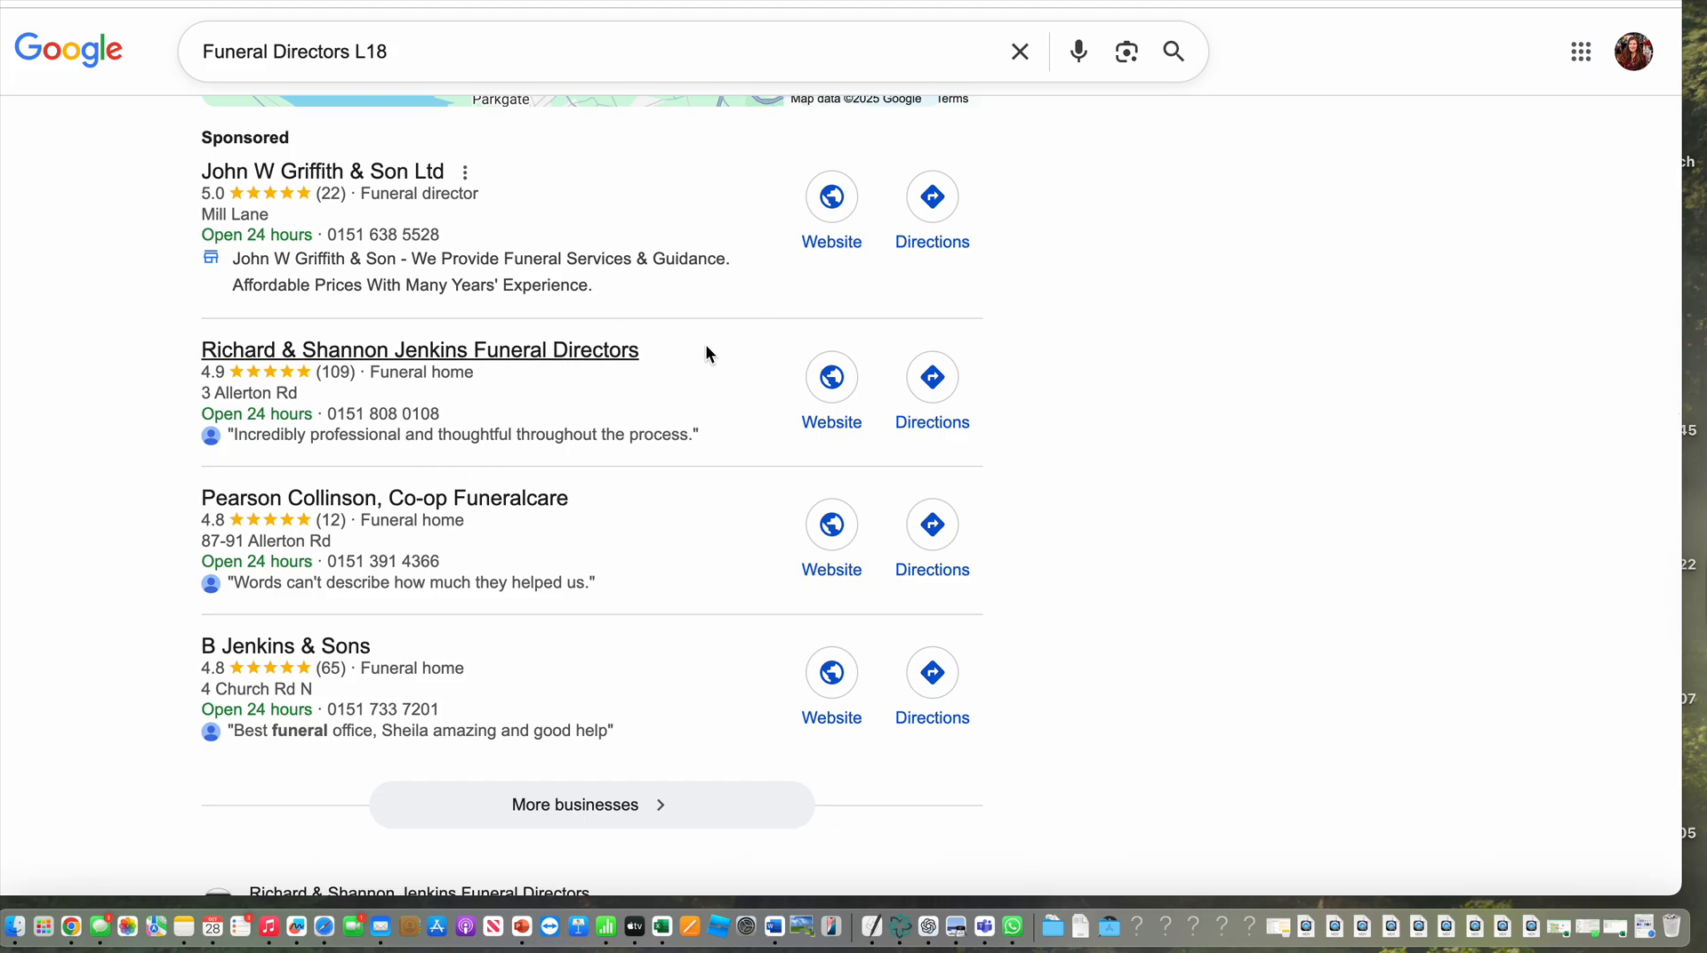
pyautogui.scroll(-5, 644, 364)
pyautogui.scroll(3, 644, 364)
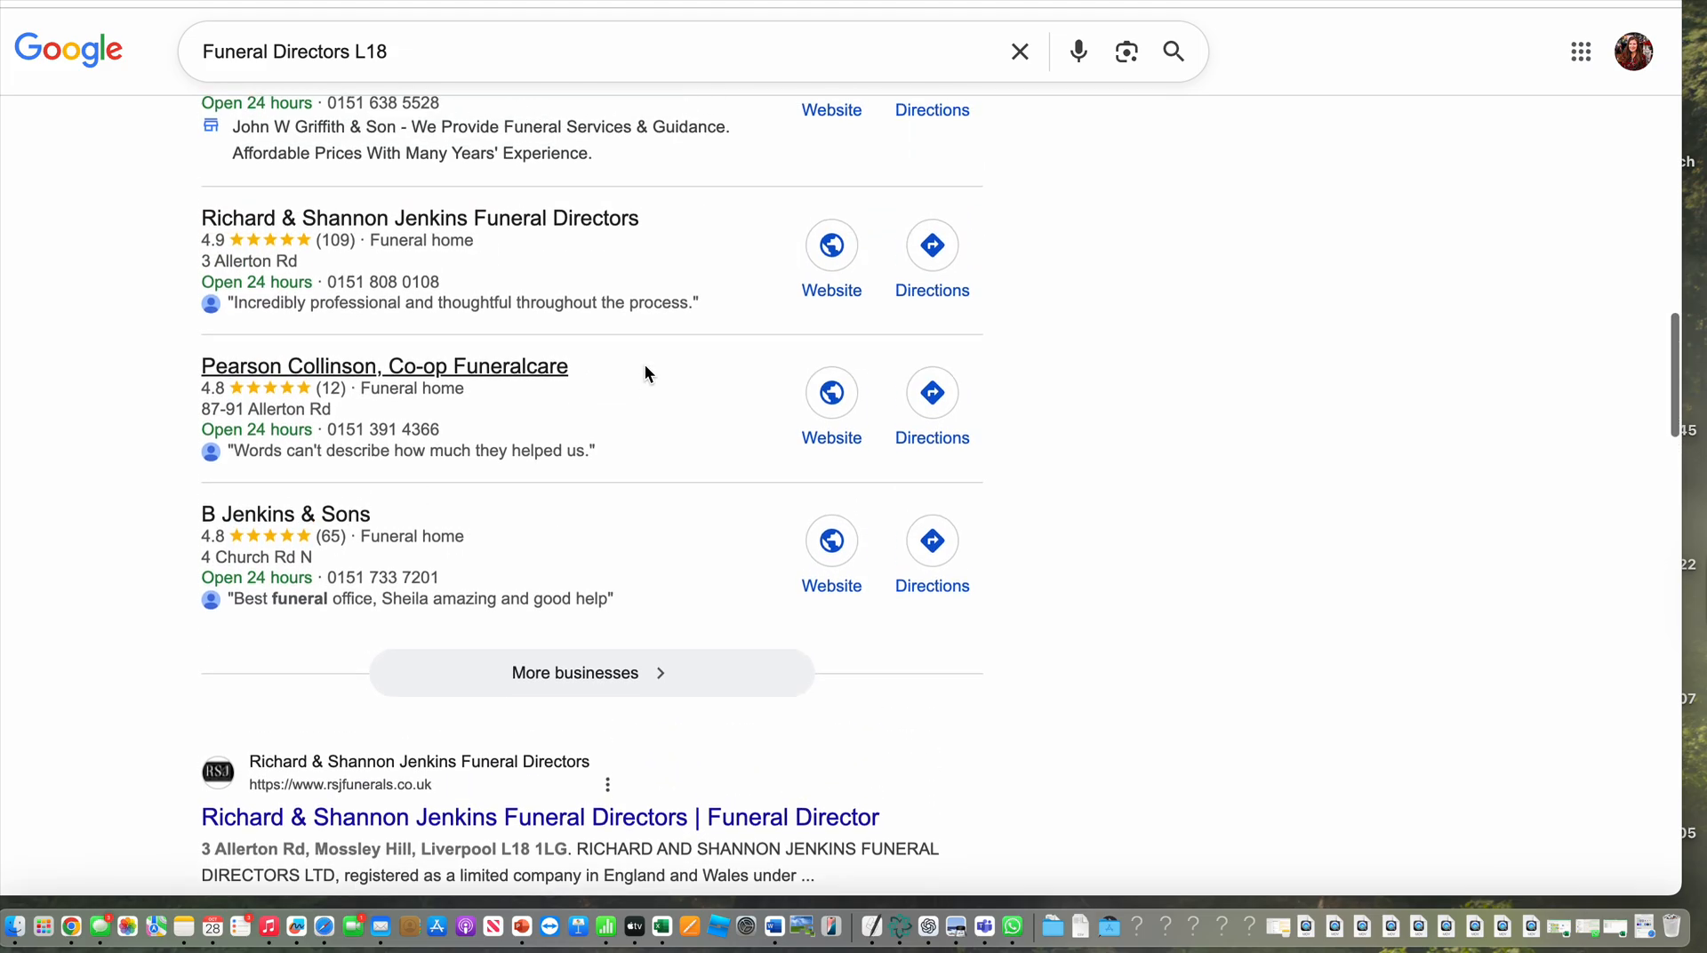
pyautogui.moveTo(628, 214); pyautogui.dragTo(192, 221)
pyautogui.press('super+c')
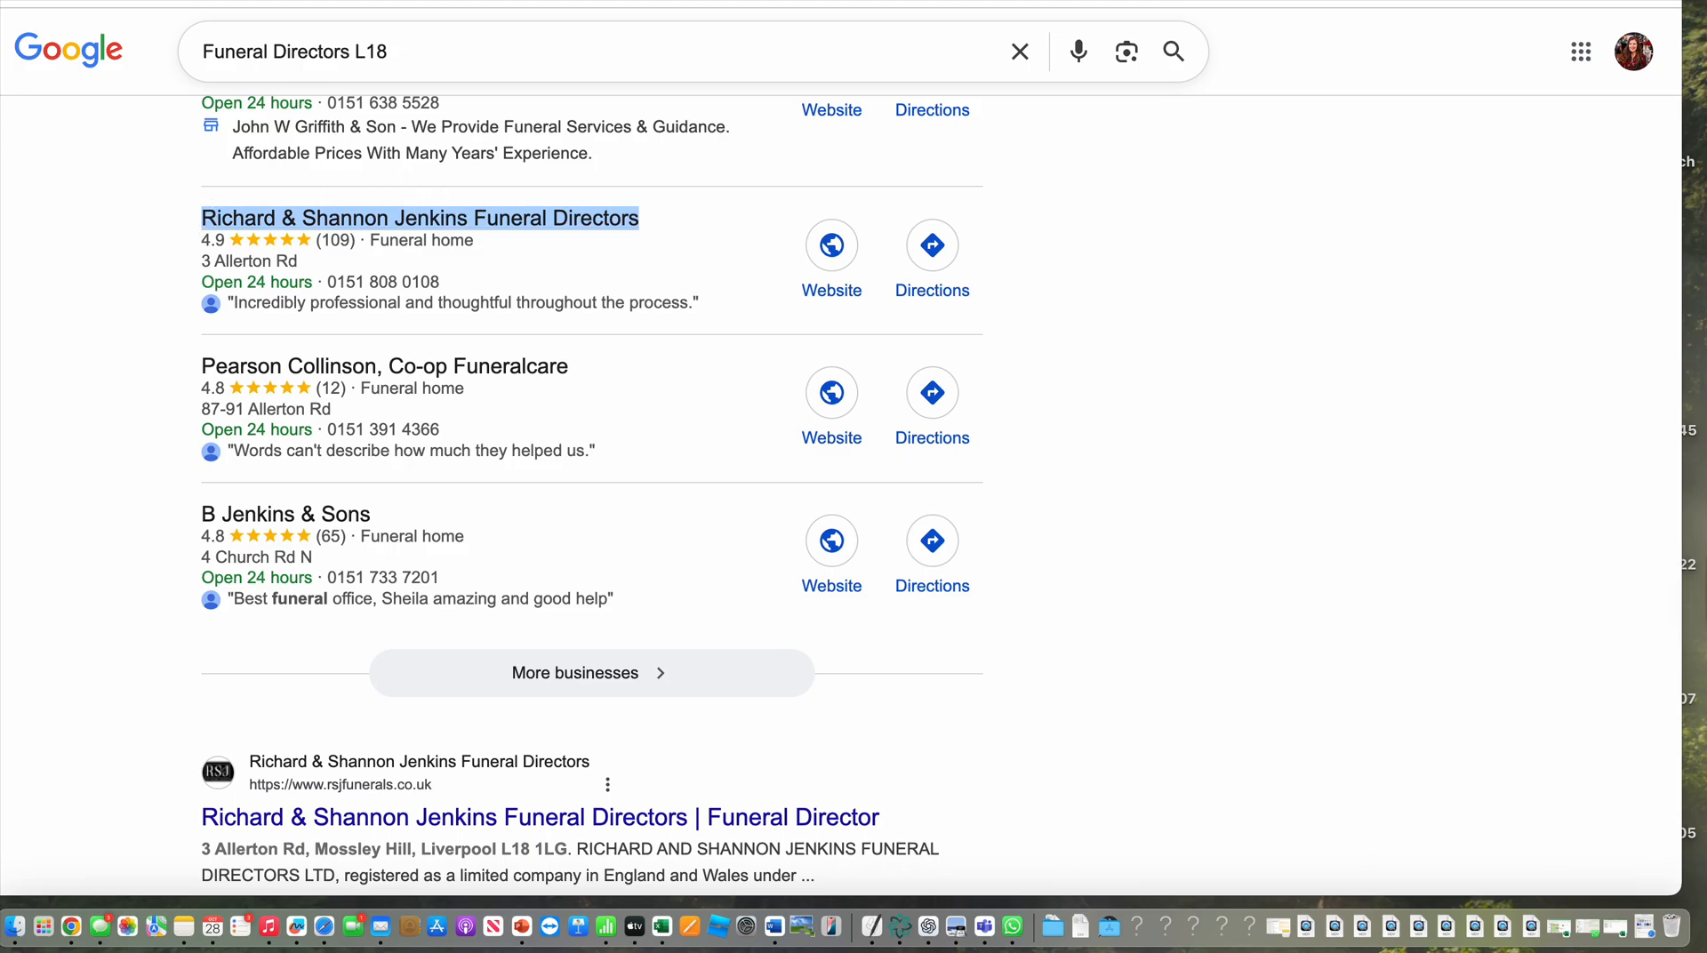
# Return to the customer form and enter Richard & Shannon Jenkins Funeral Directors as both the first name and the company name
pyautogui.hotkey('ctrl', 'Tab')
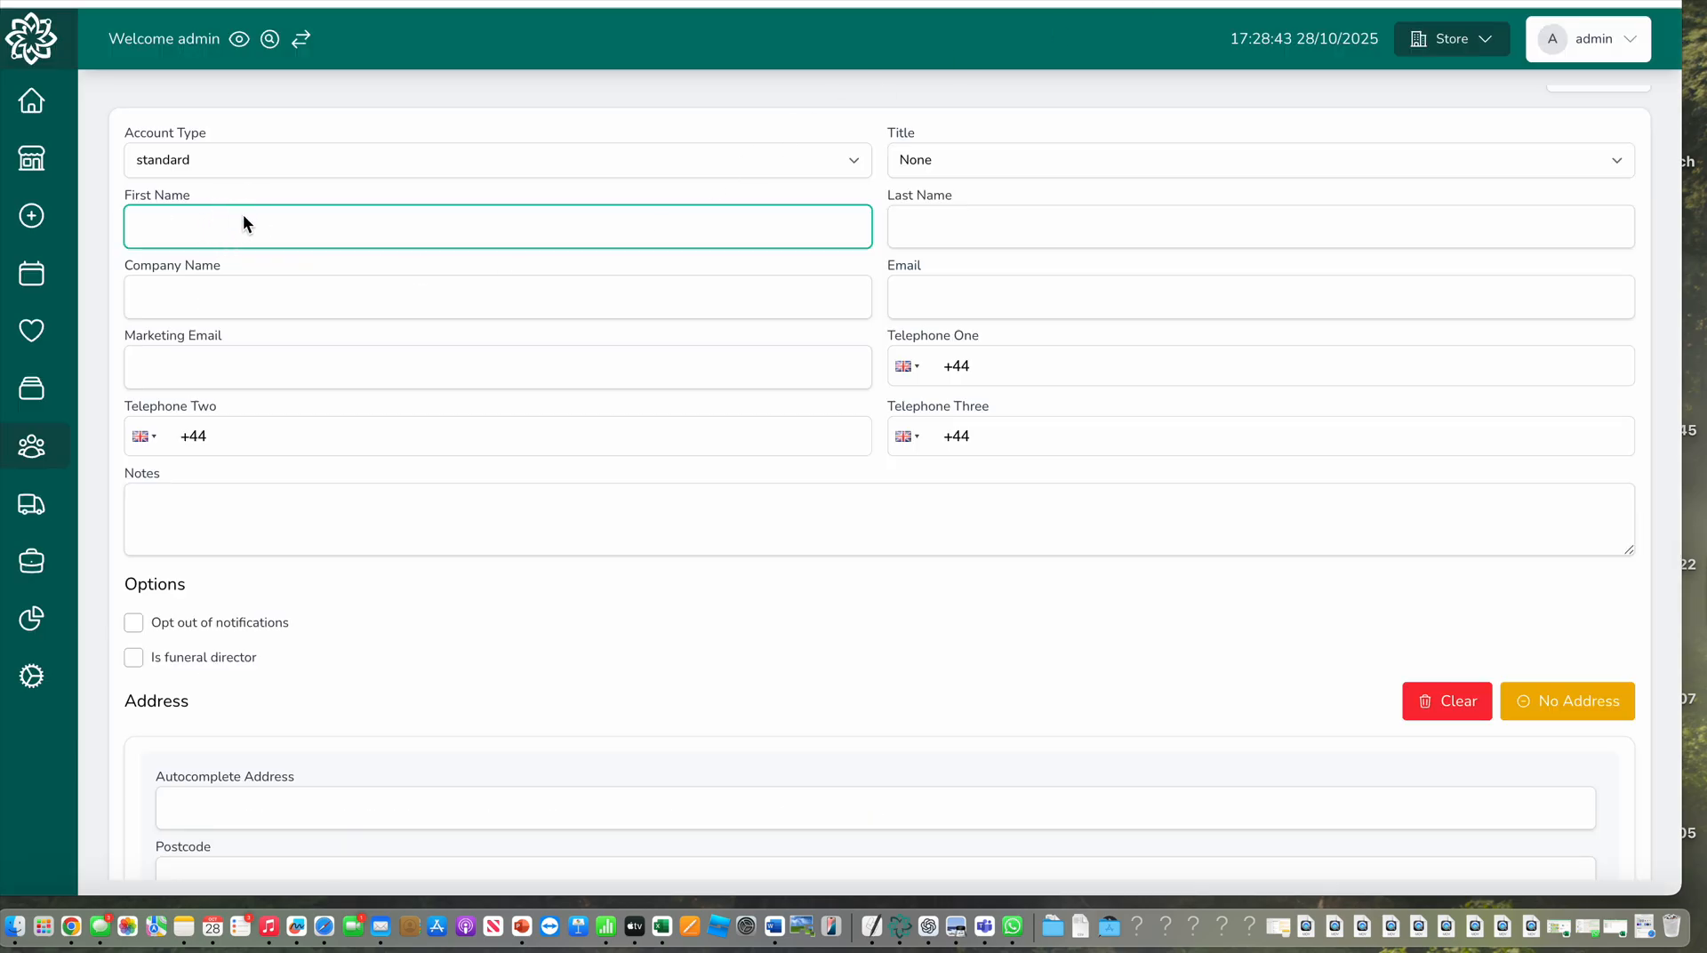
pyautogui.press('super+v')
pyautogui.click(365, 291)
pyautogui.press('super+v')
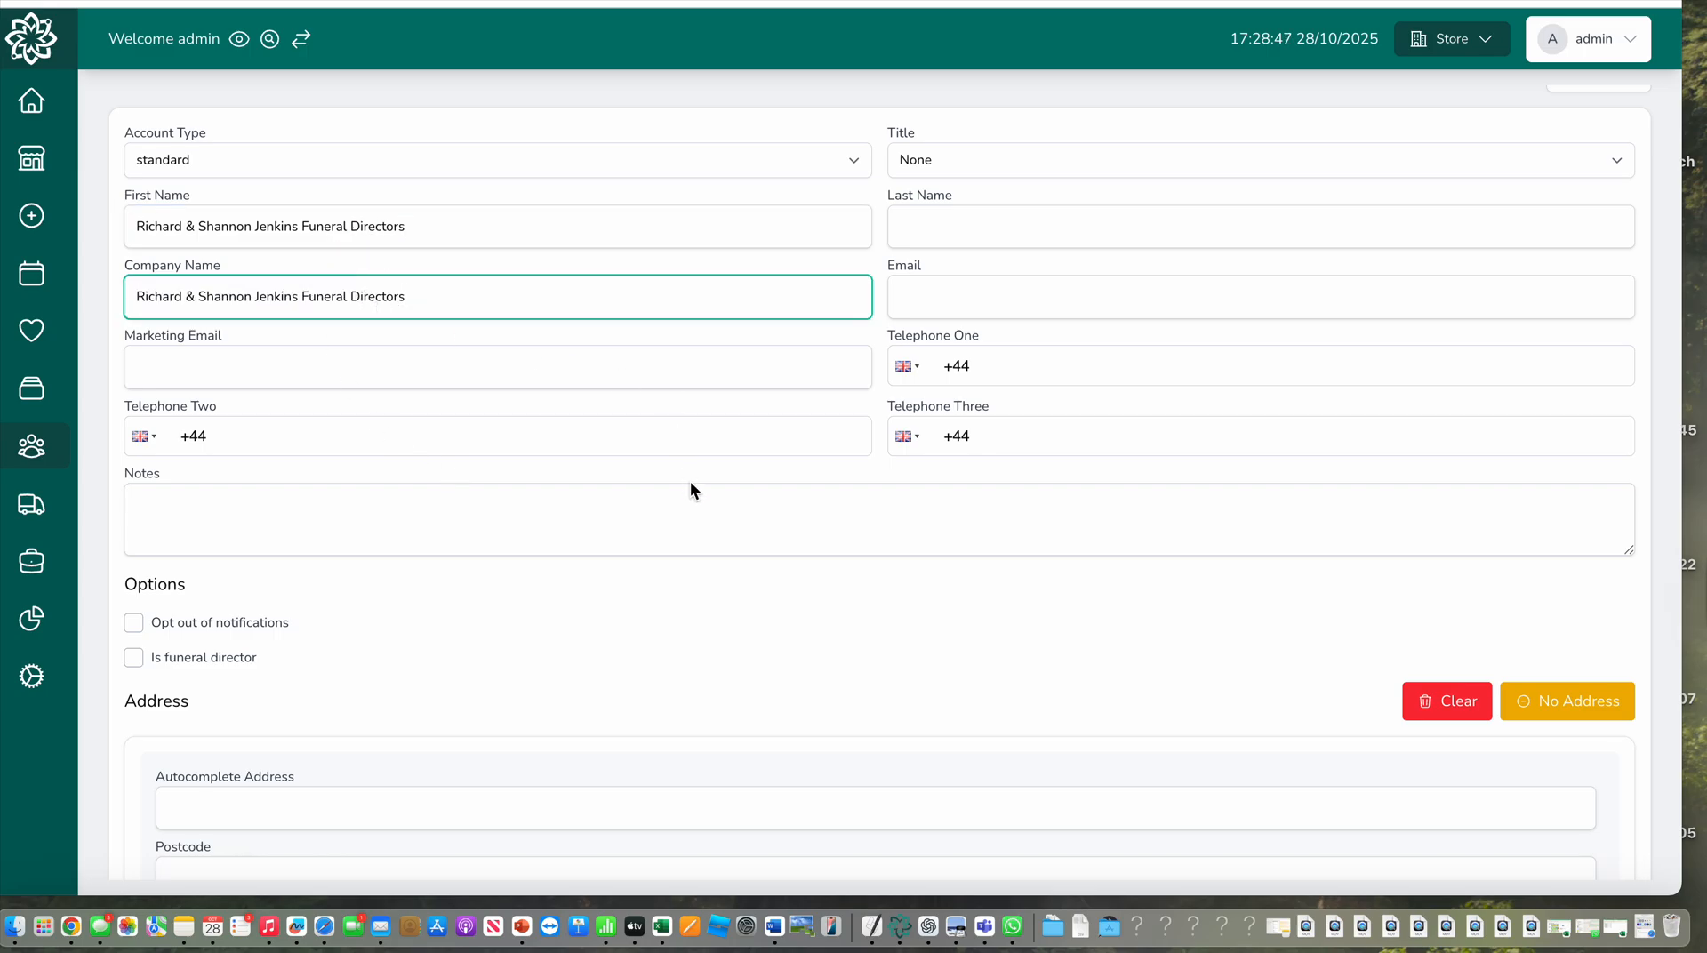
# Fill in the customer's address by looking up Richard & Shannon Jenkins Funeral Directors with address autocomplete and choosing the matching suggestion
pyautogui.scroll(-3, 690, 488)
pyautogui.scroll(5, 690, 488)
pyautogui.scroll(-5, 647, 475)
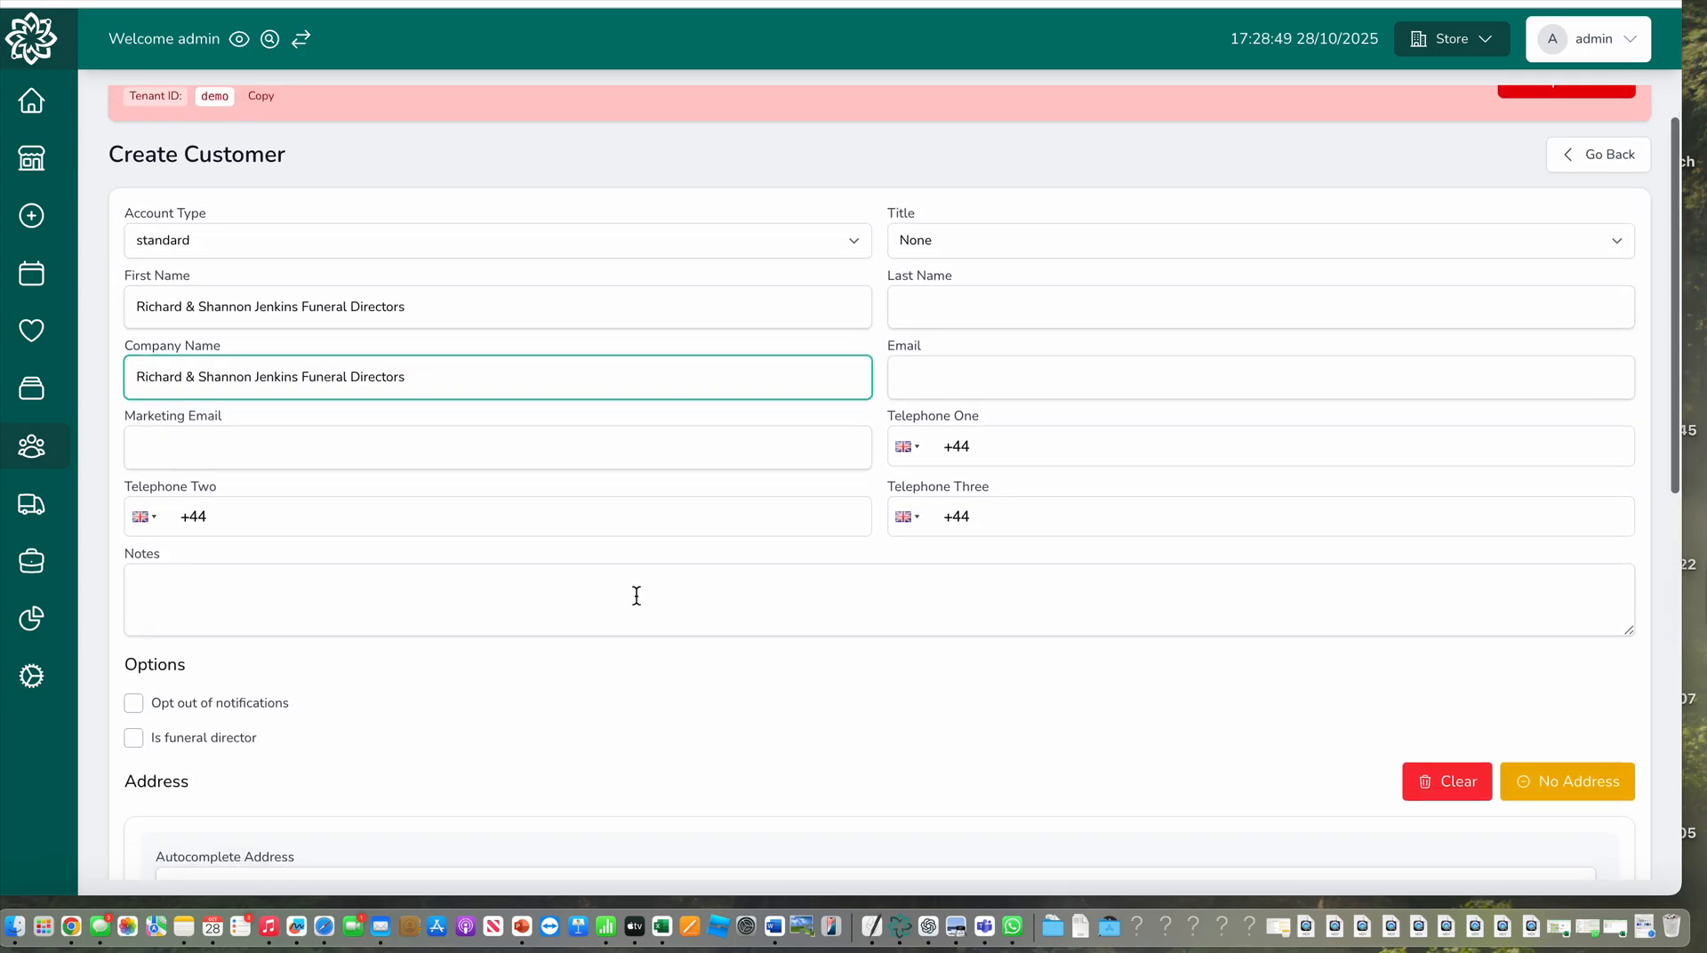
pyautogui.click(504, 655)
pyautogui.press('super+v')
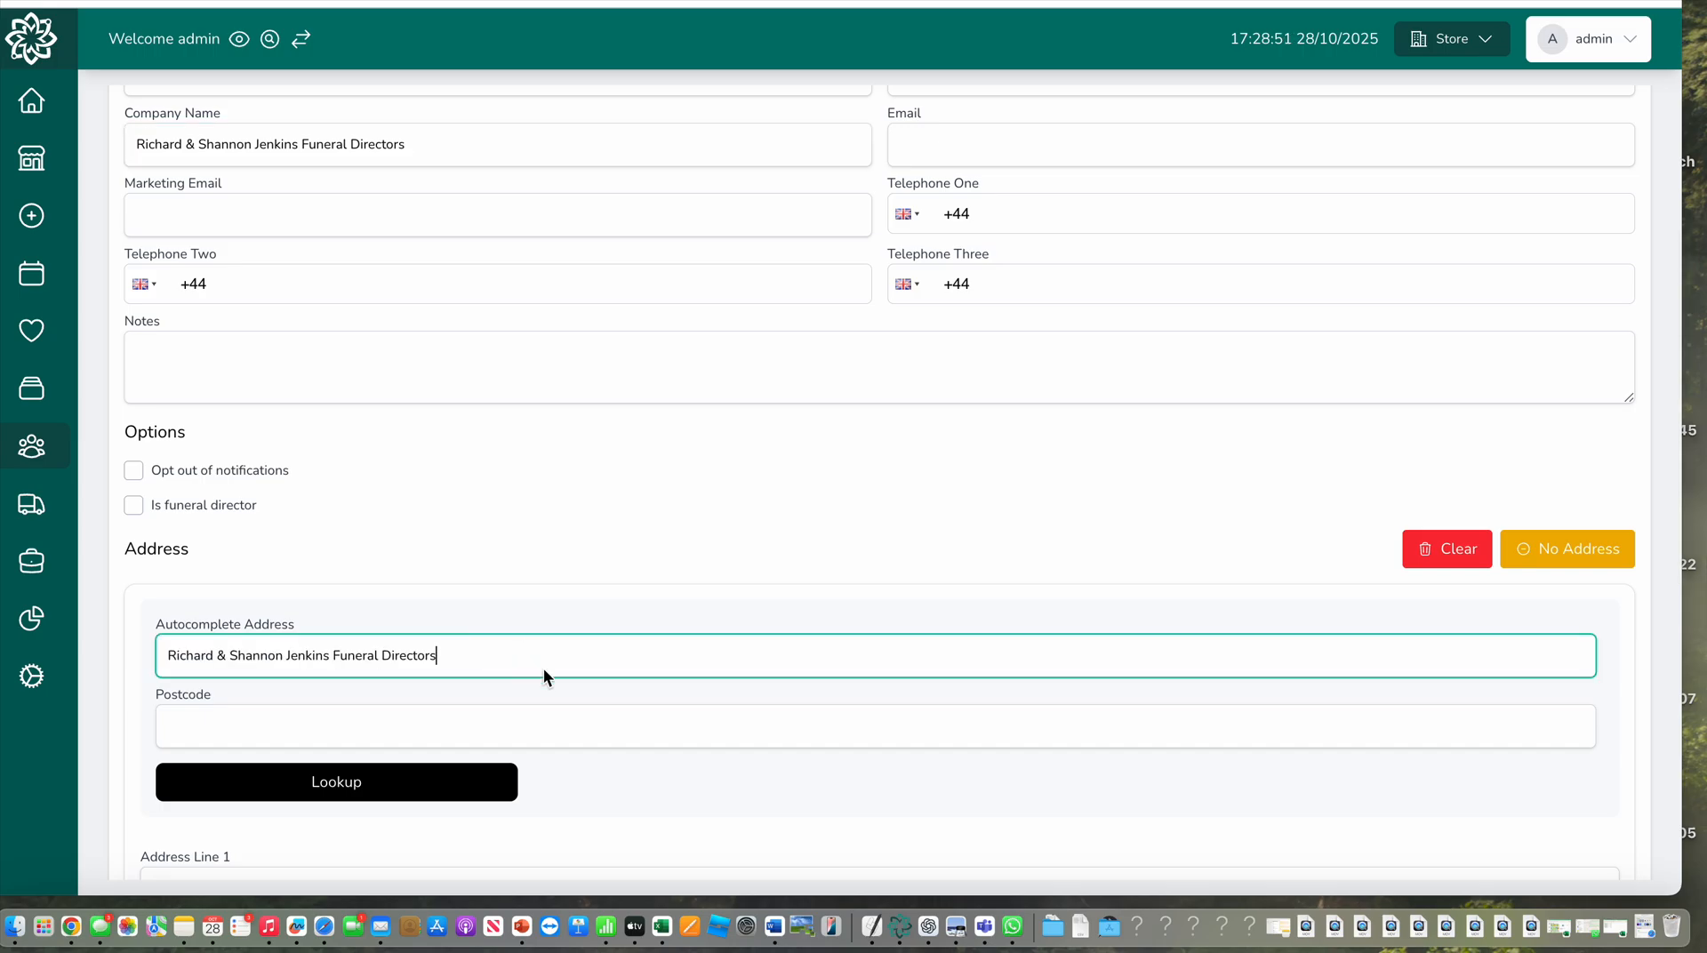
pyautogui.click(647, 707)
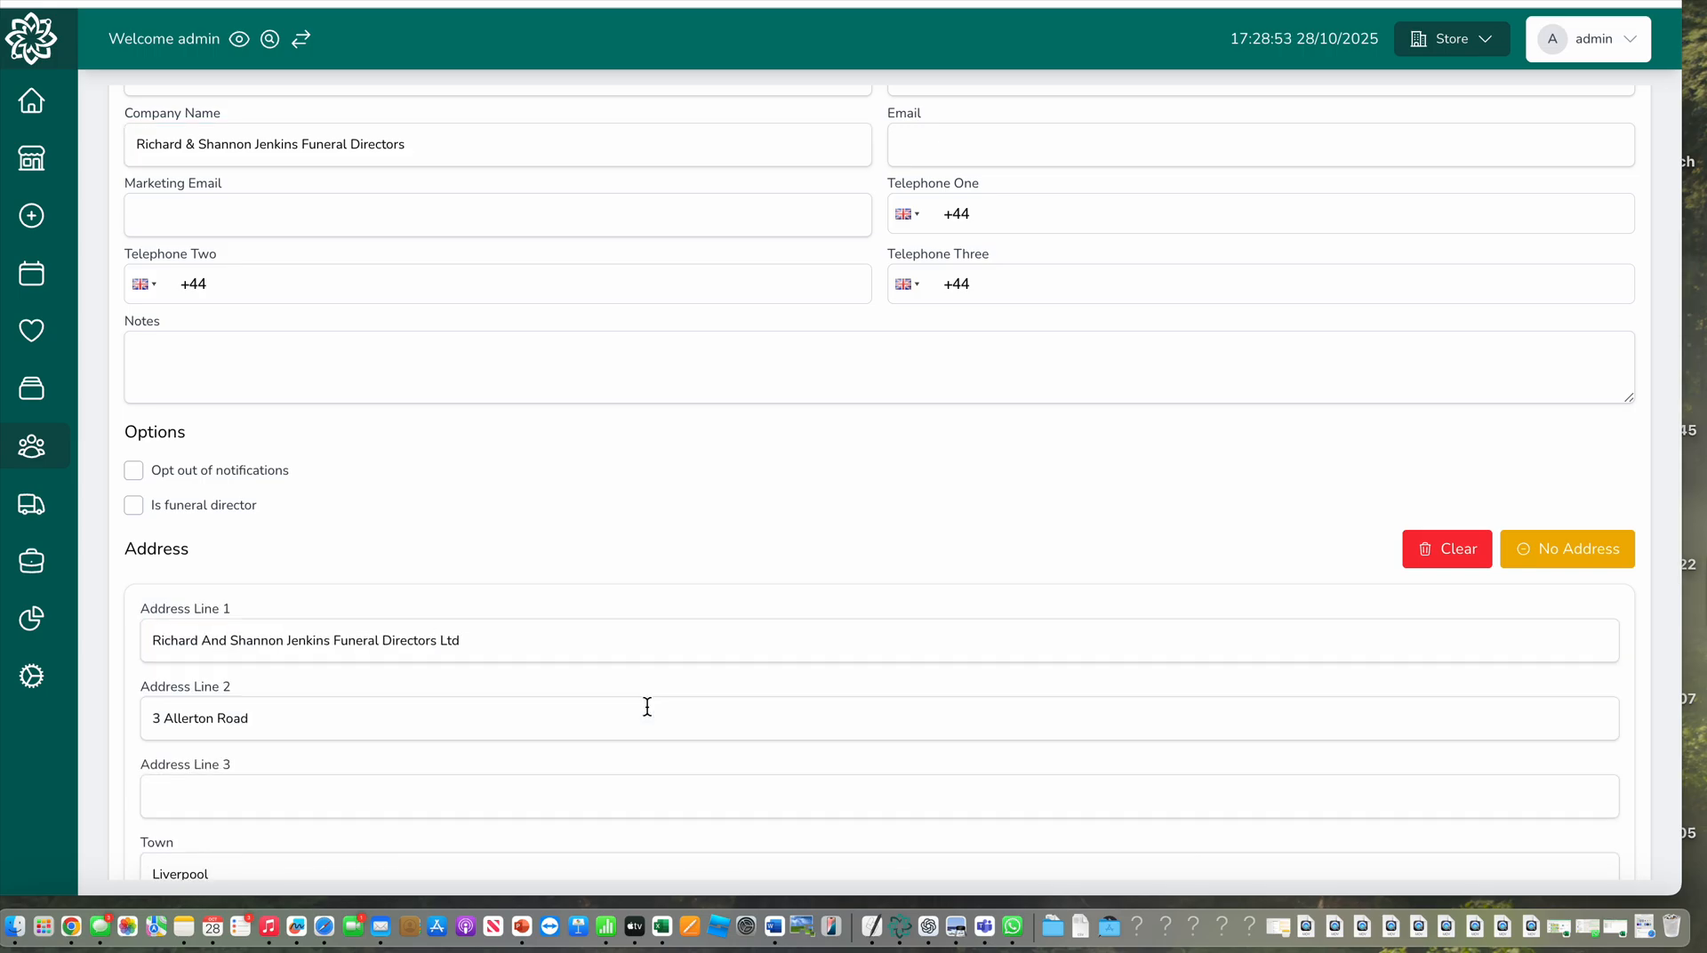
# Mark the customer as a funeral director and create the customer record
pyautogui.scroll(-4, 878, 690)
pyautogui.scroll(4, 1506, 776)
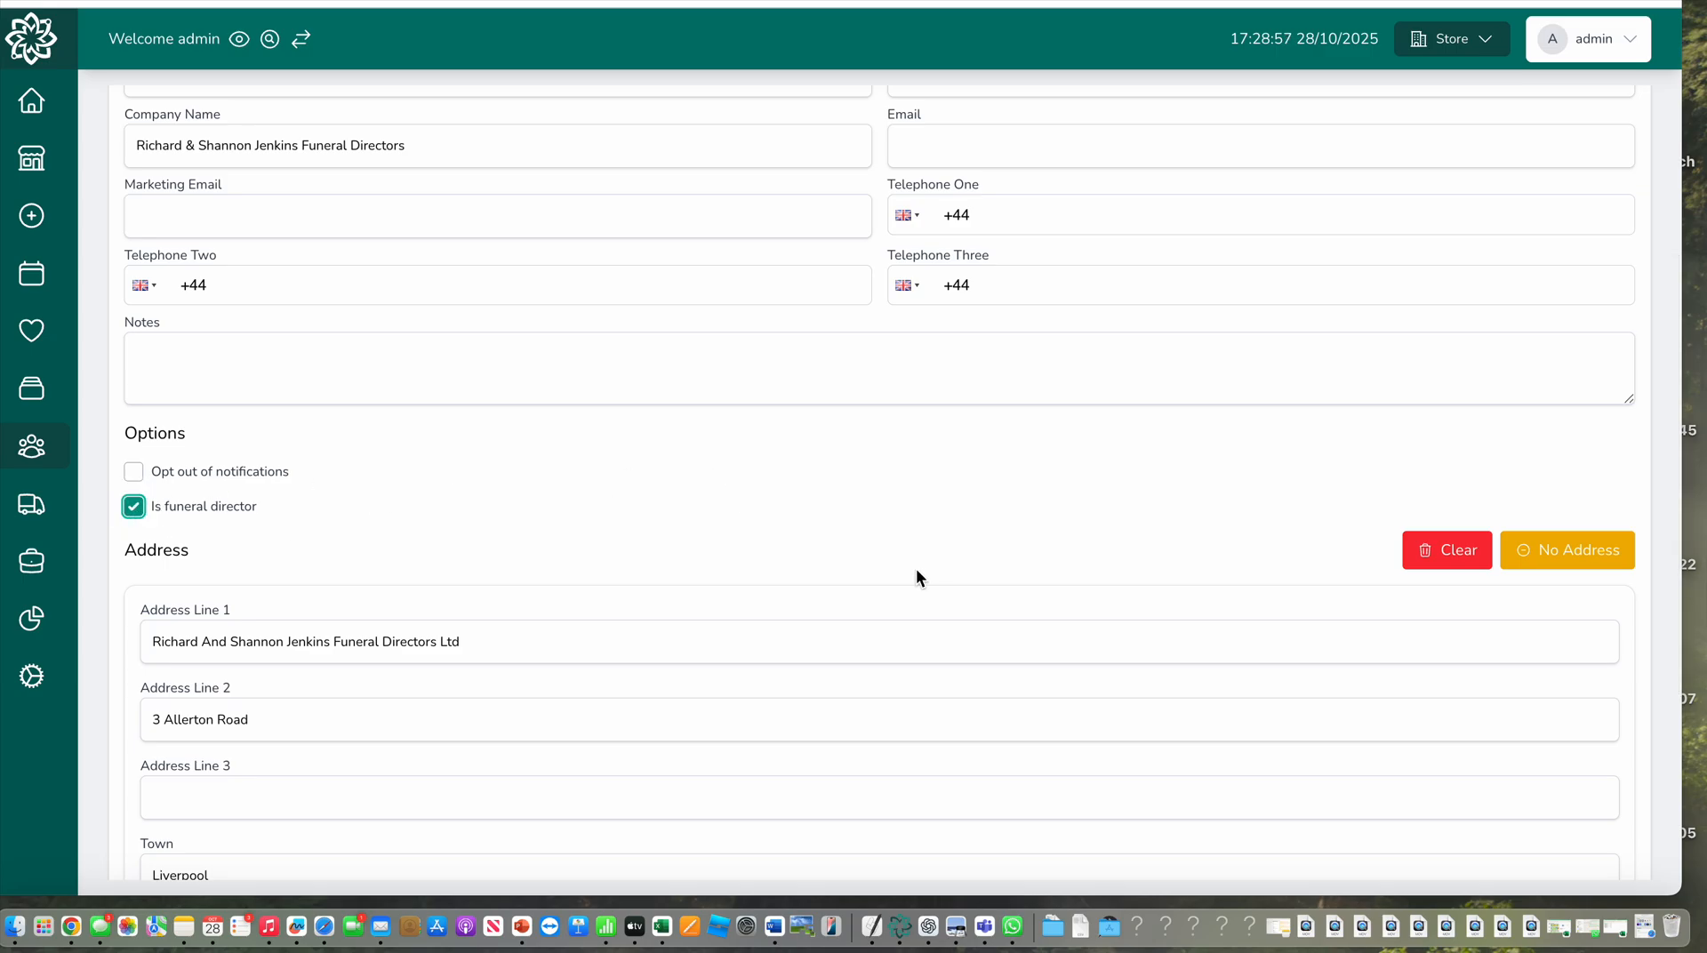
pyautogui.scroll(4, 915, 568)
pyautogui.scroll(-3, 915, 576)
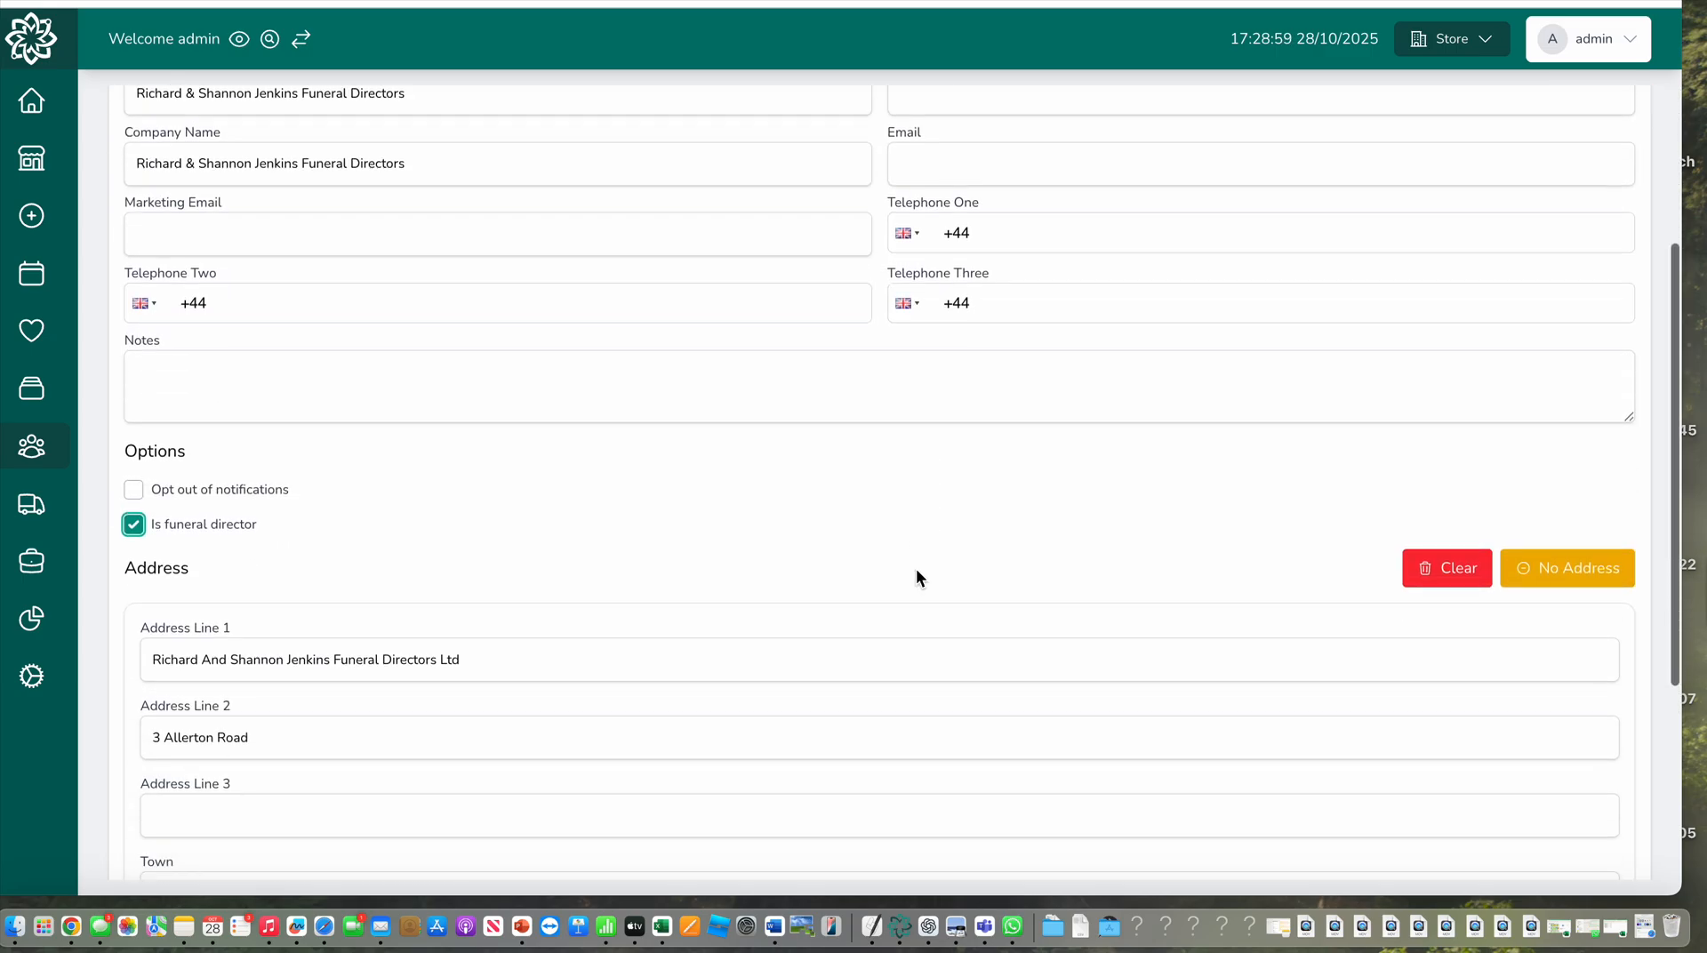
pyautogui.scroll(2, 915, 576)
pyautogui.click(1031, 418)
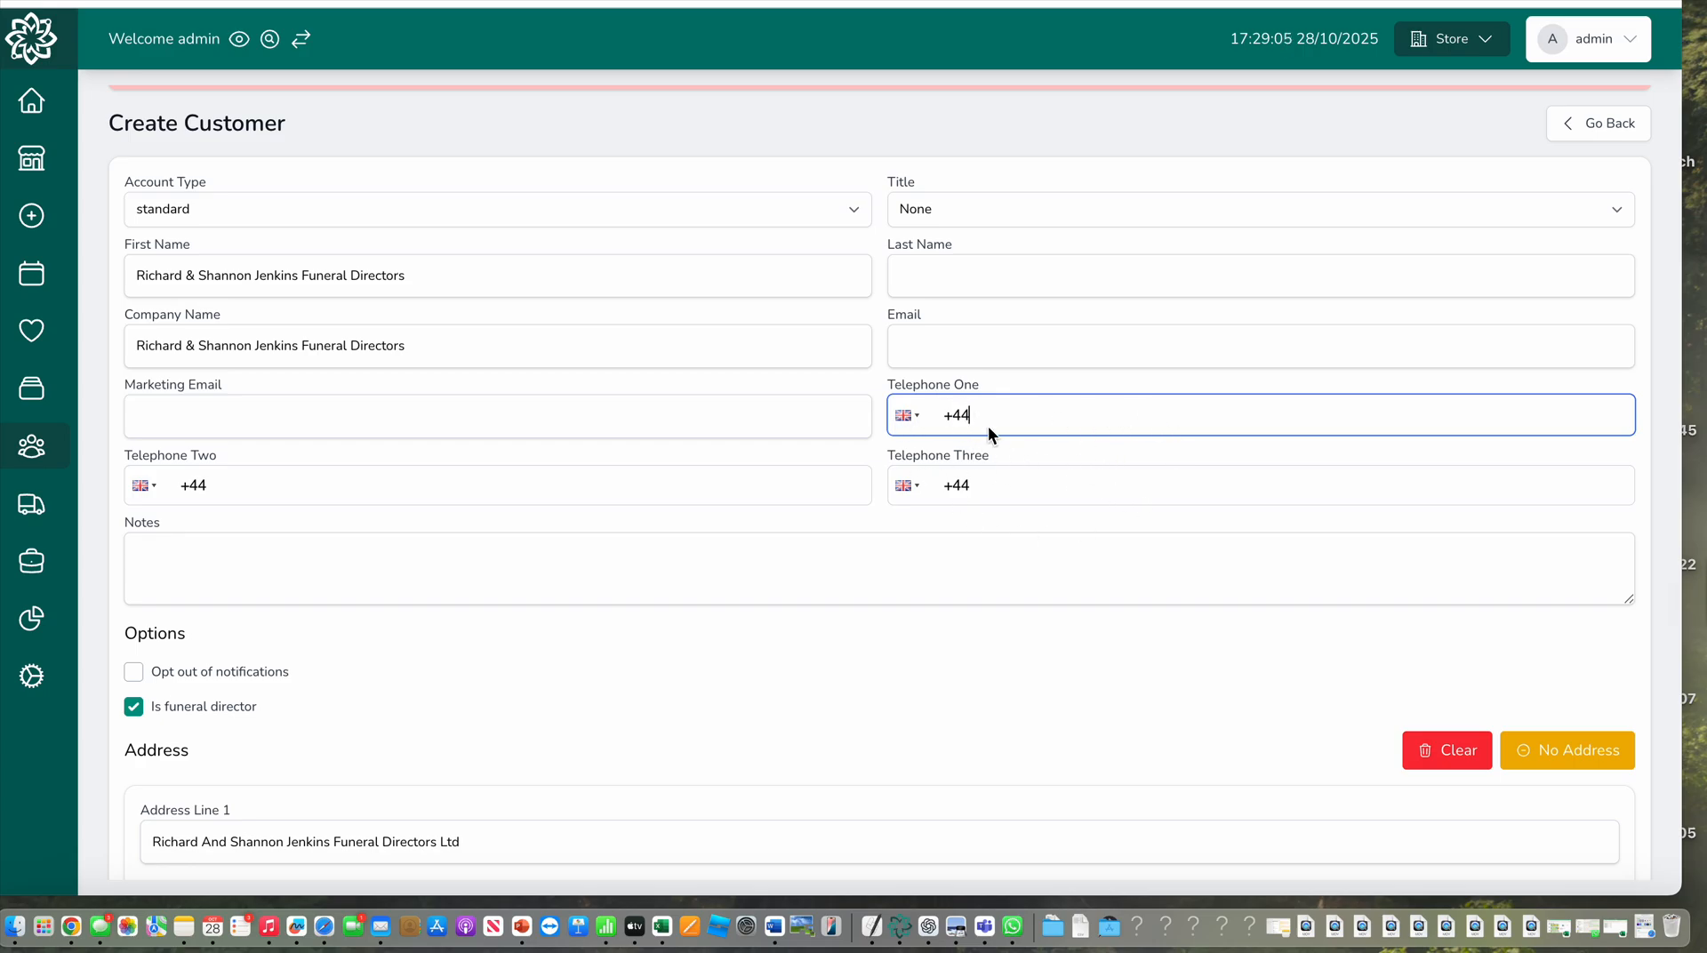
pyautogui.scroll(-5, 1087, 608)
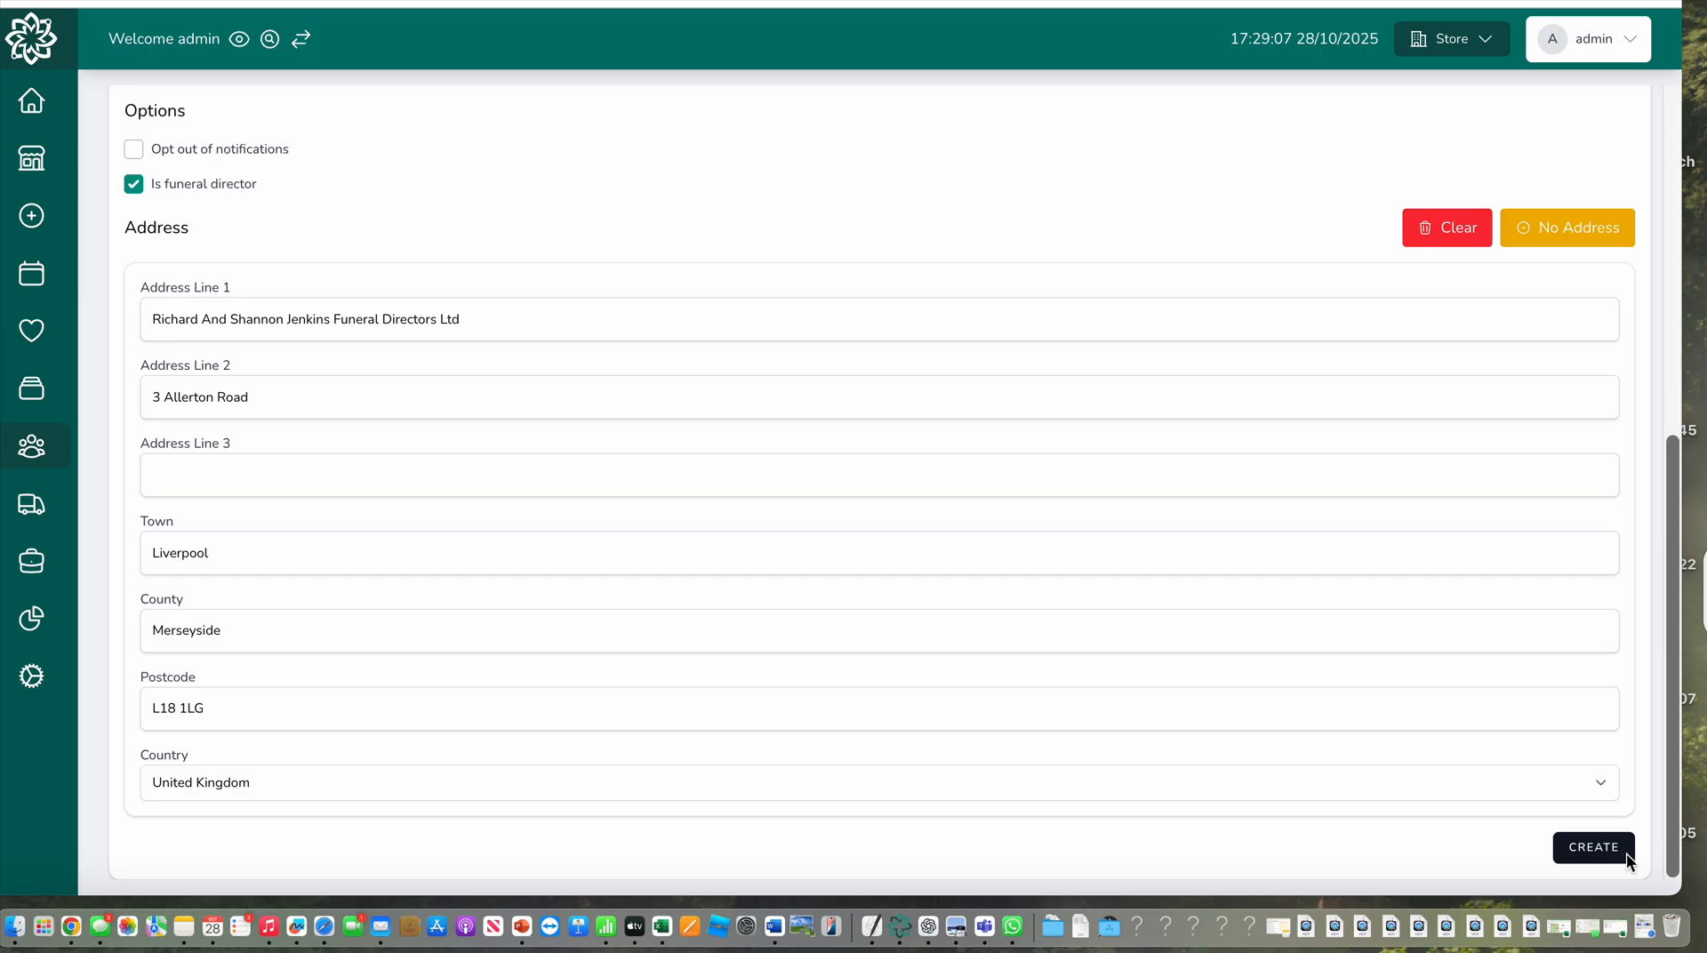
pyautogui.click(1591, 849)
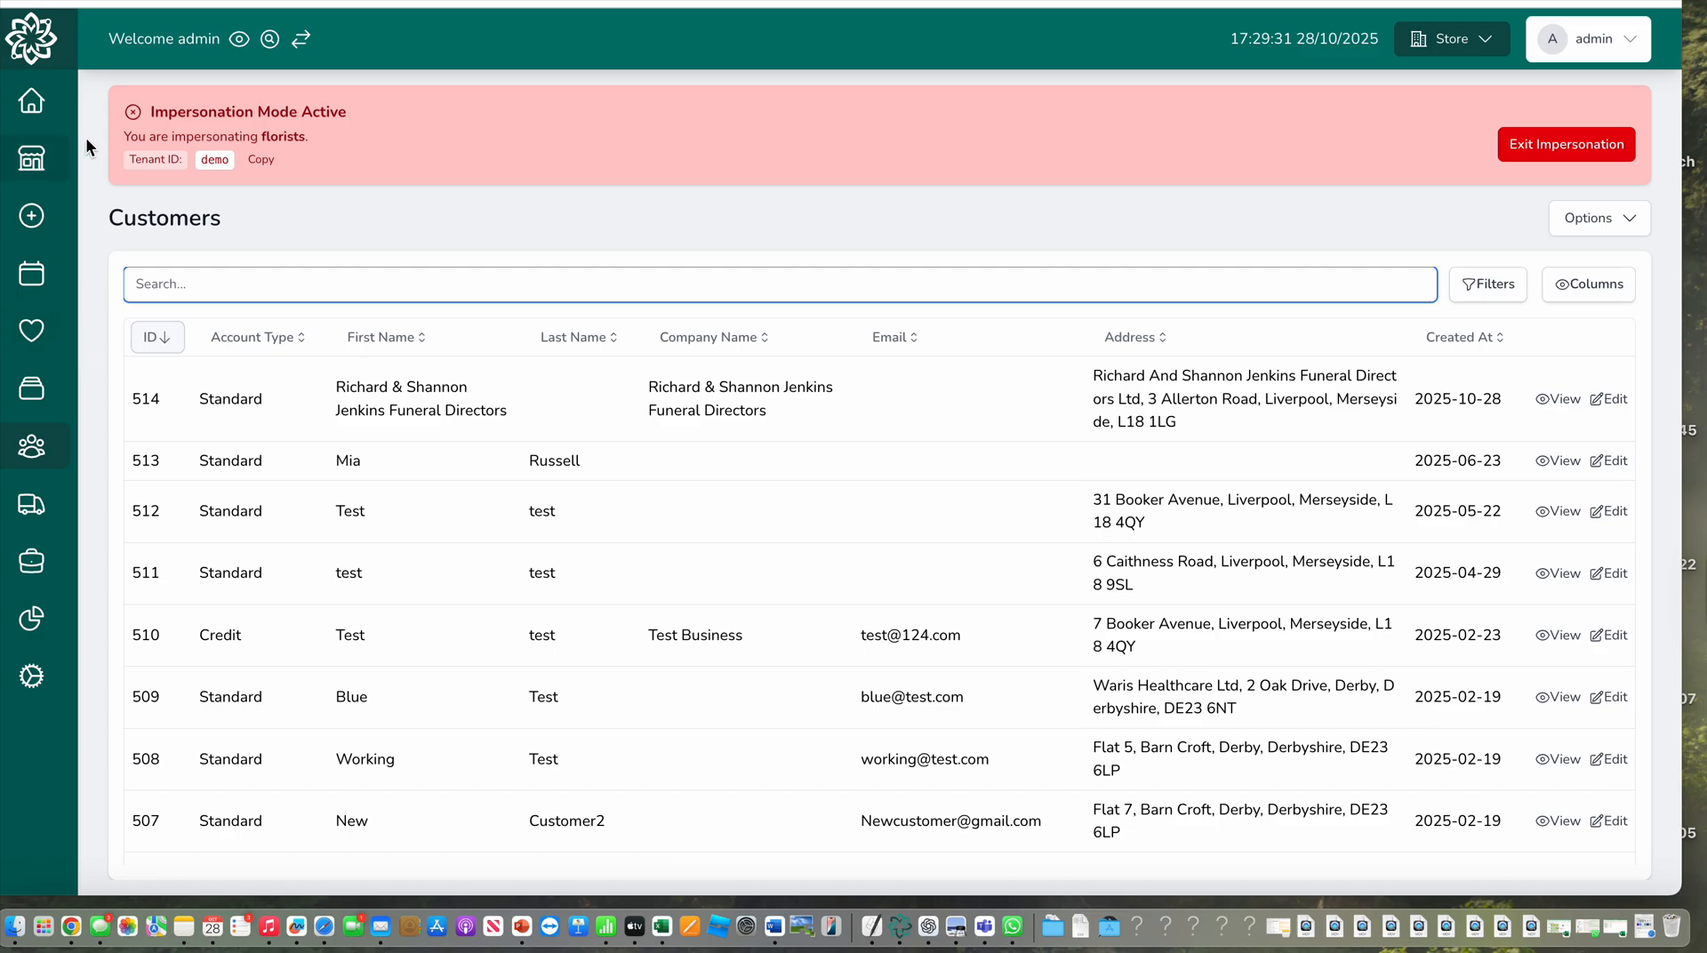
# Start a new order as the admin user, with order type Funeral and order source Other specified as "jj"
pyautogui.click(31, 216)
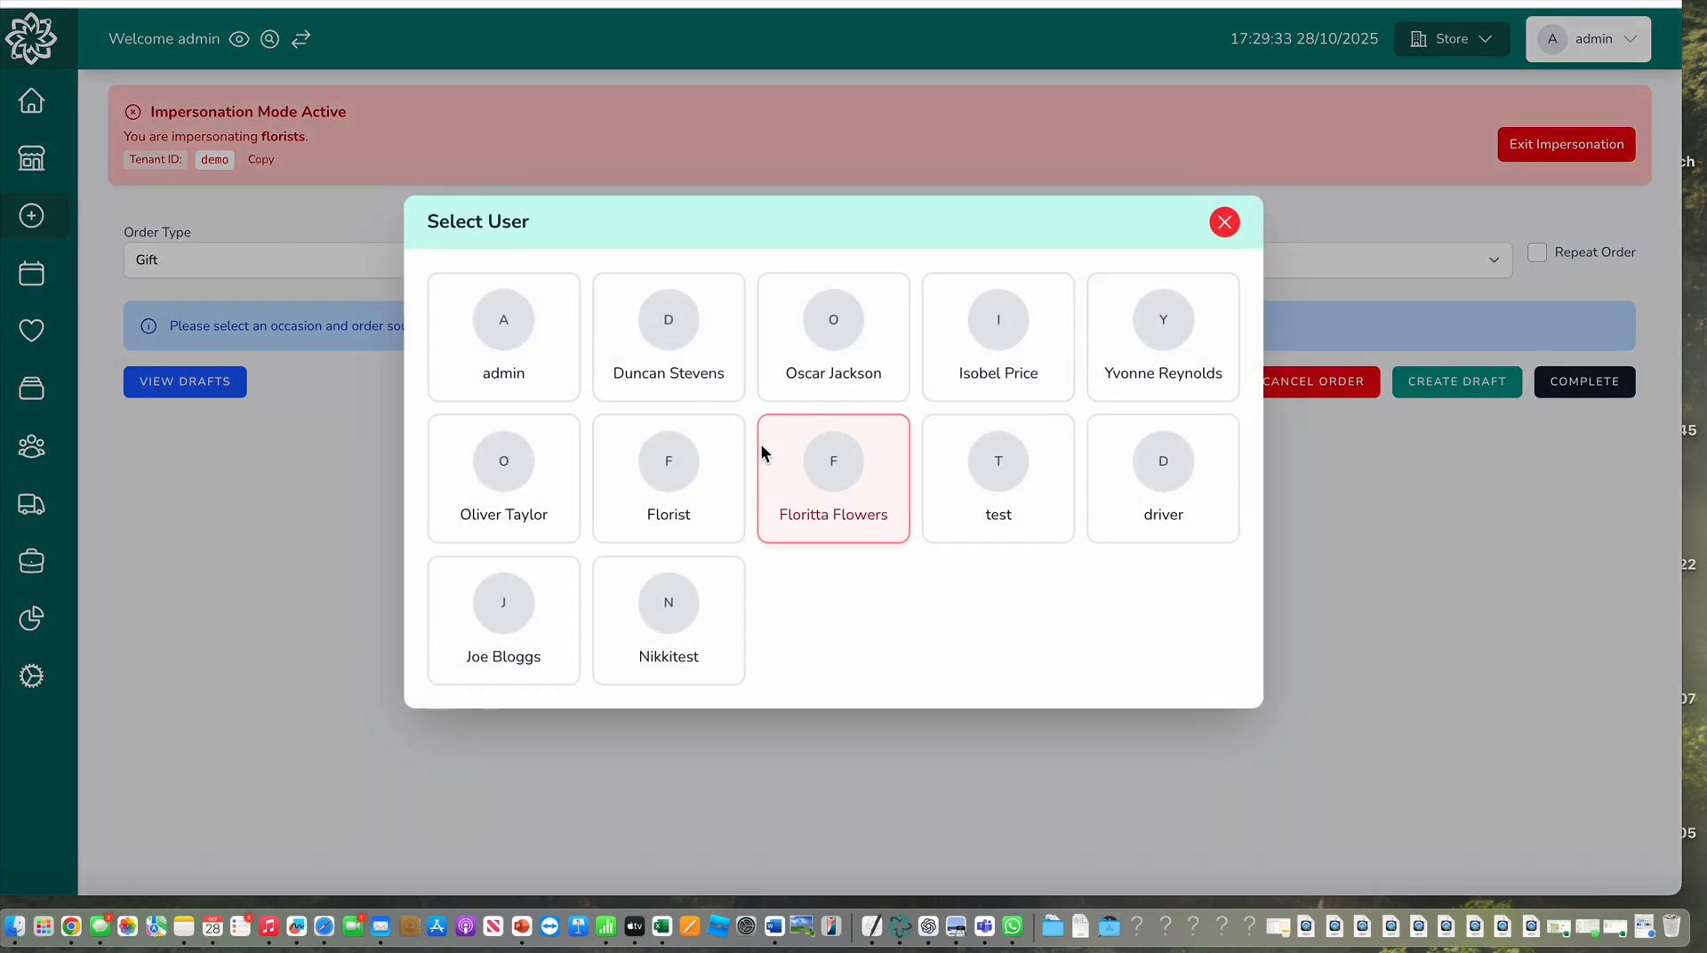
pyautogui.click(497, 324)
pyautogui.click(524, 260)
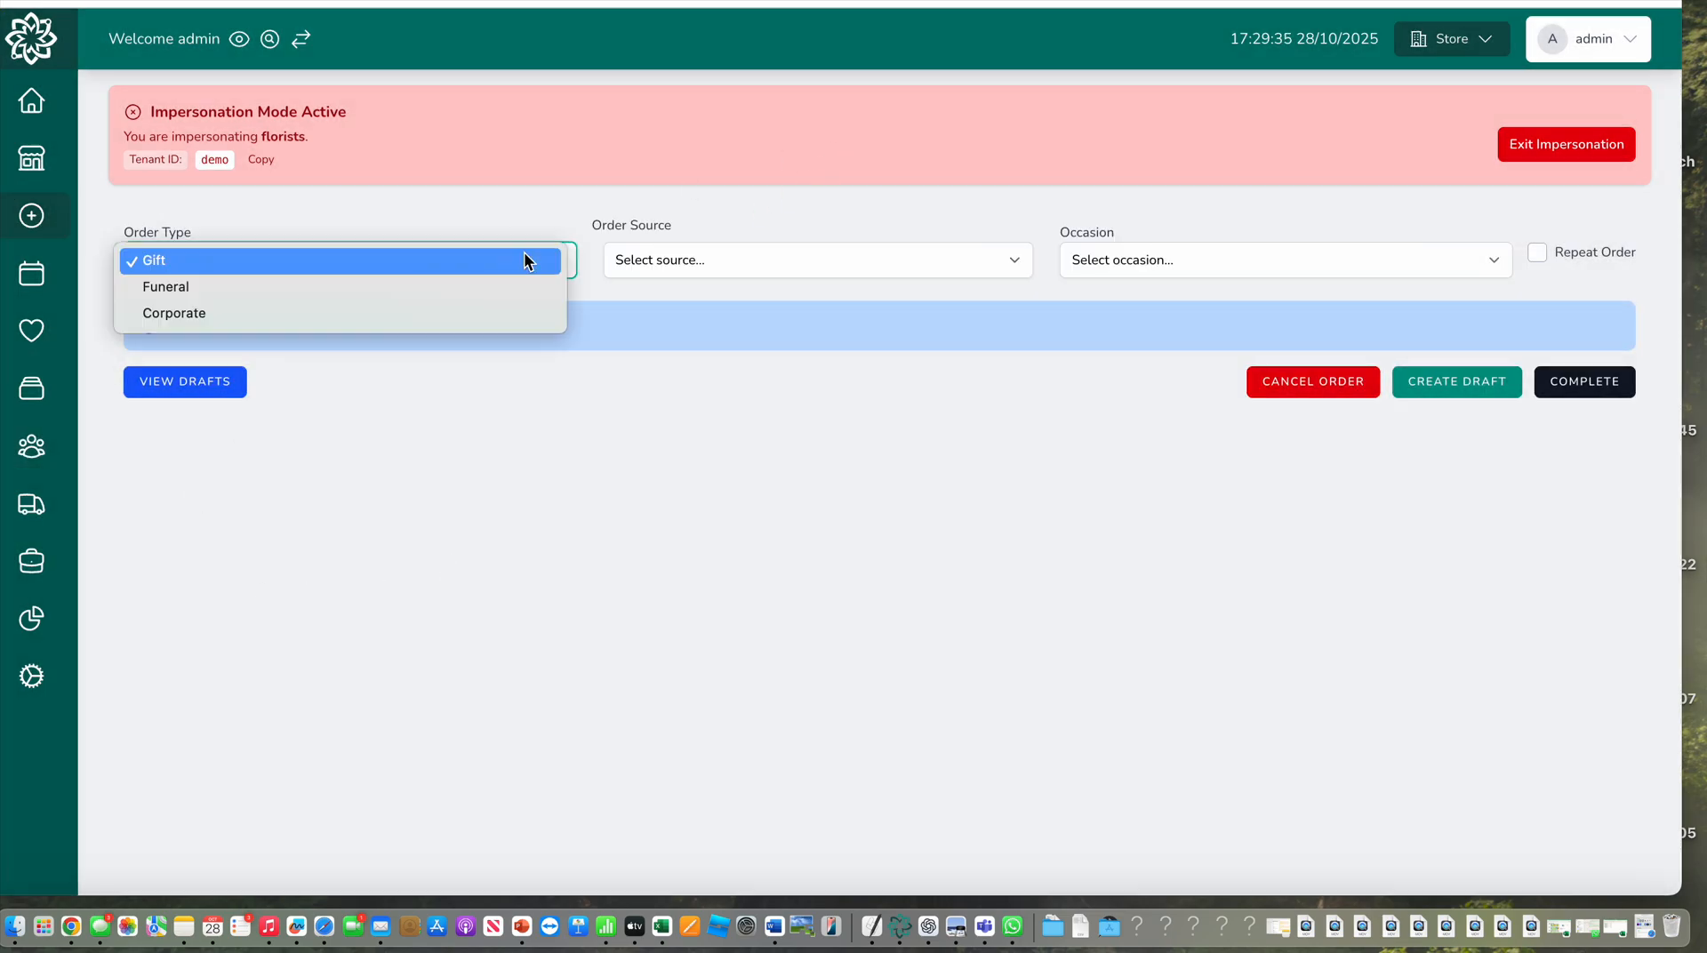
pyautogui.click(515, 288)
pyautogui.click(808, 269)
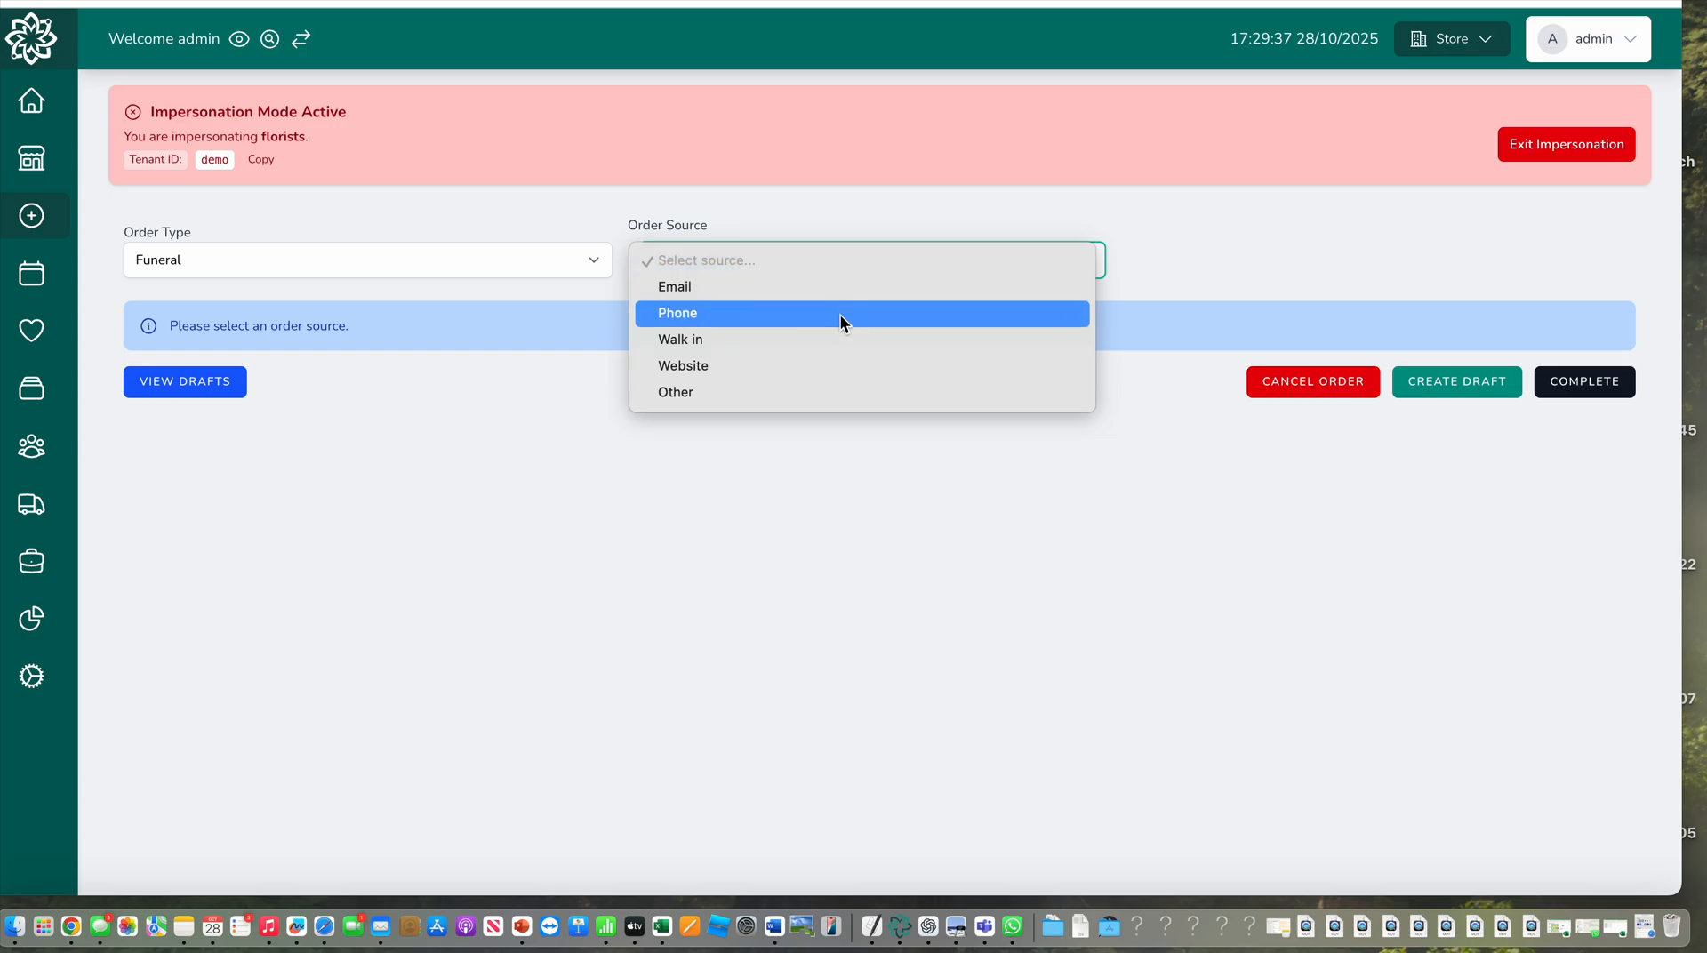
pyautogui.click(824, 391)
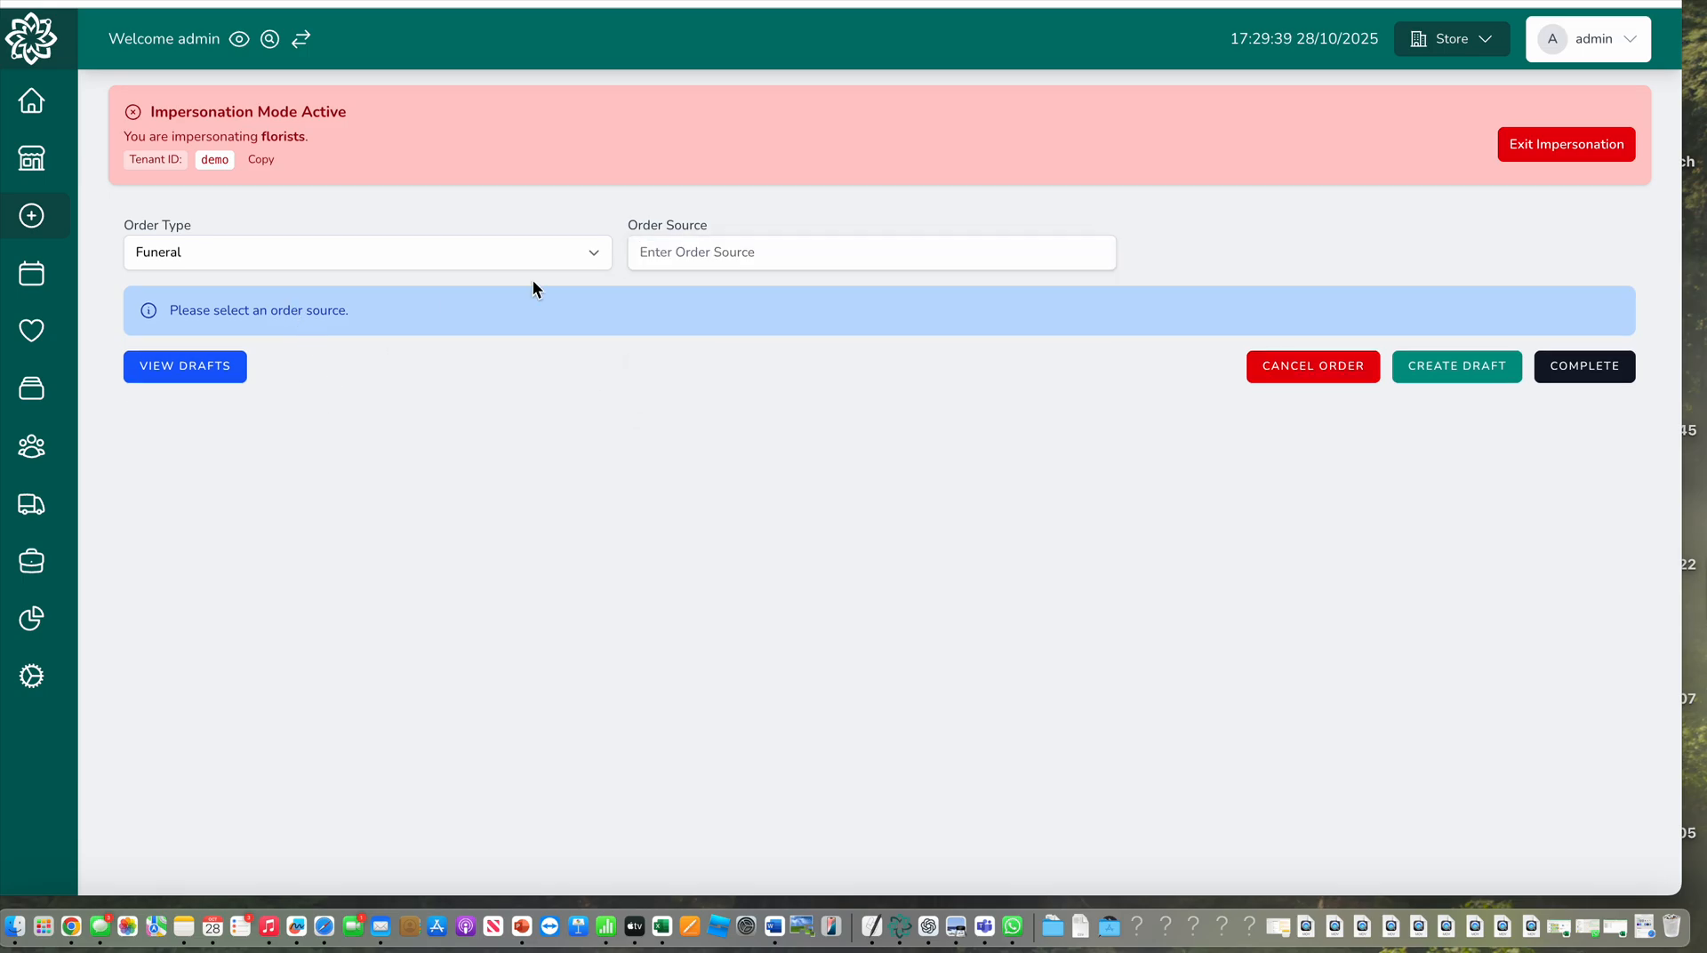
pyautogui.click(740, 256)
pyautogui.write('jj')
# Search for the existing credit customer by surname and select the matching record for the order
pyautogui.click(546, 373)
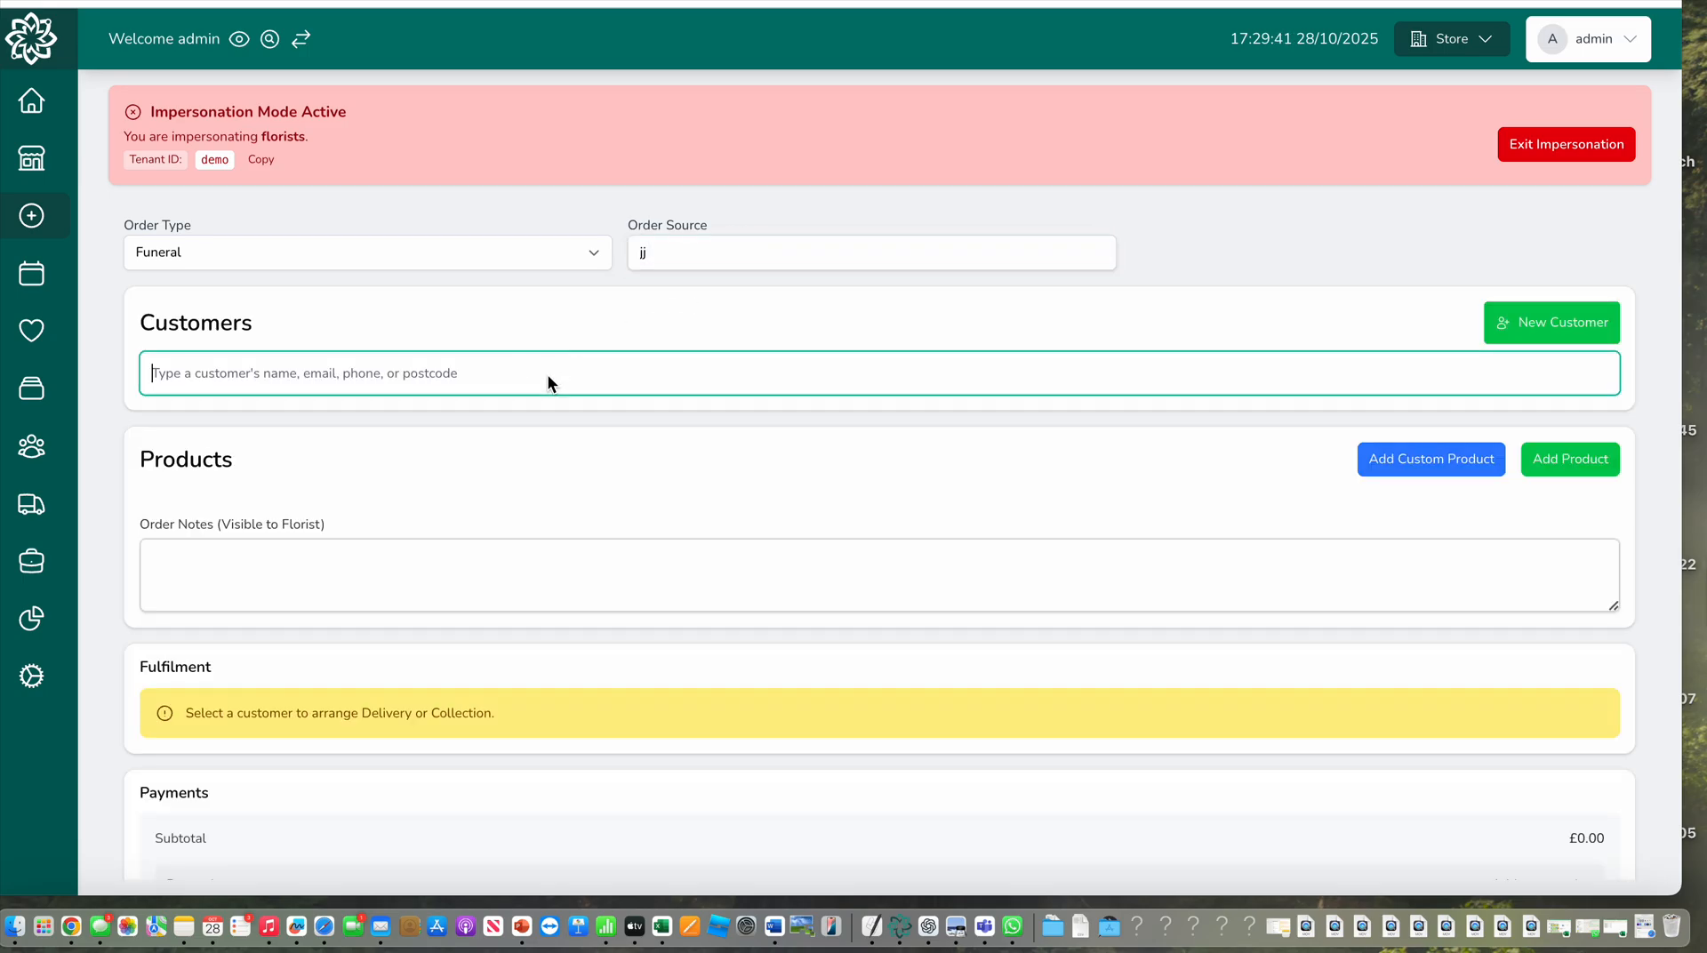
pyautogui.write('wakerley')
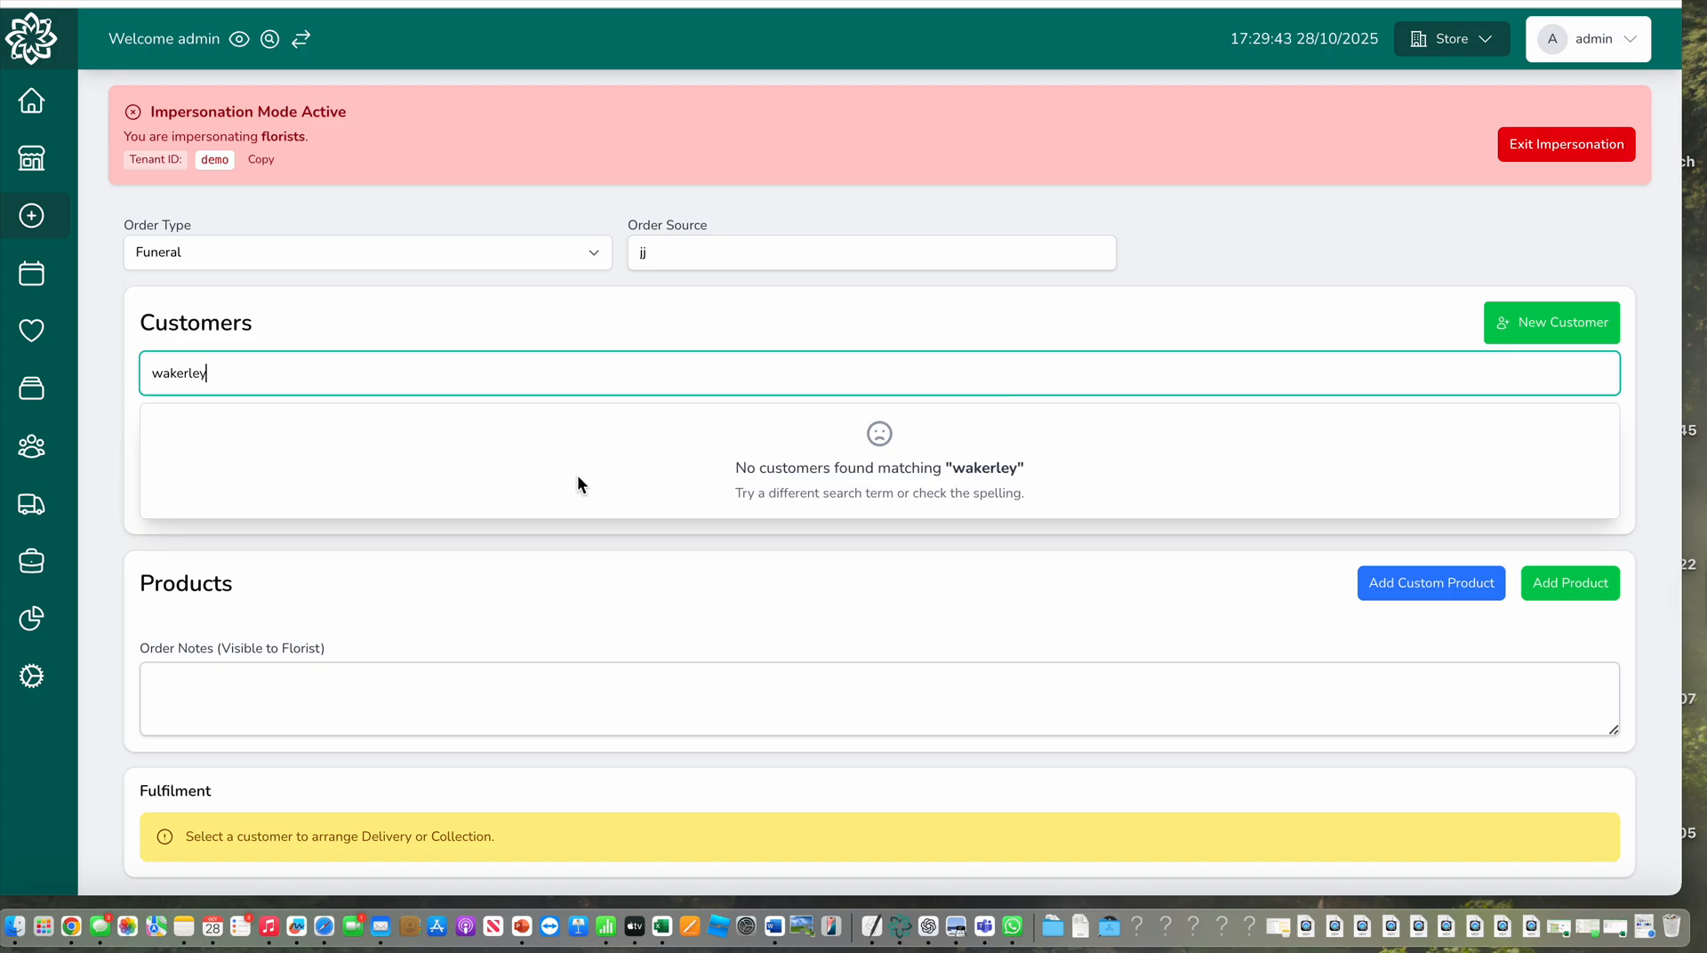
pyautogui.click(480, 438)
# Add a custom product named Test to the order and dismiss the additional product selection
pyautogui.scroll(-3, 831, 465)
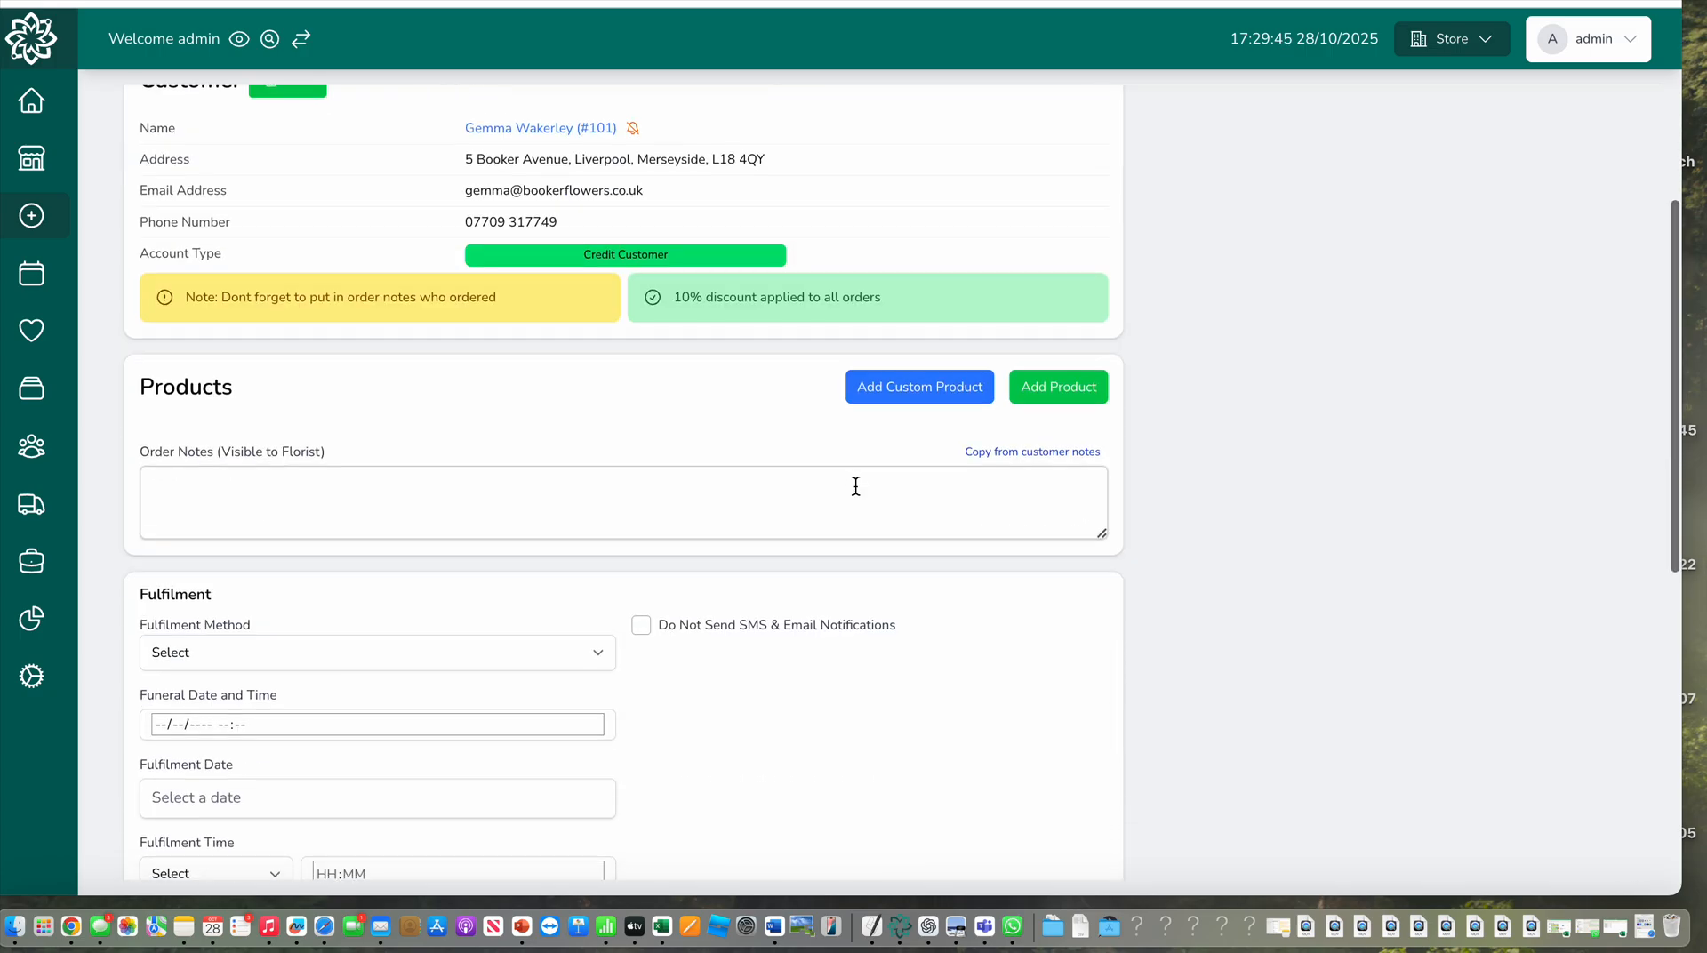
pyautogui.scroll(-1, 855, 486)
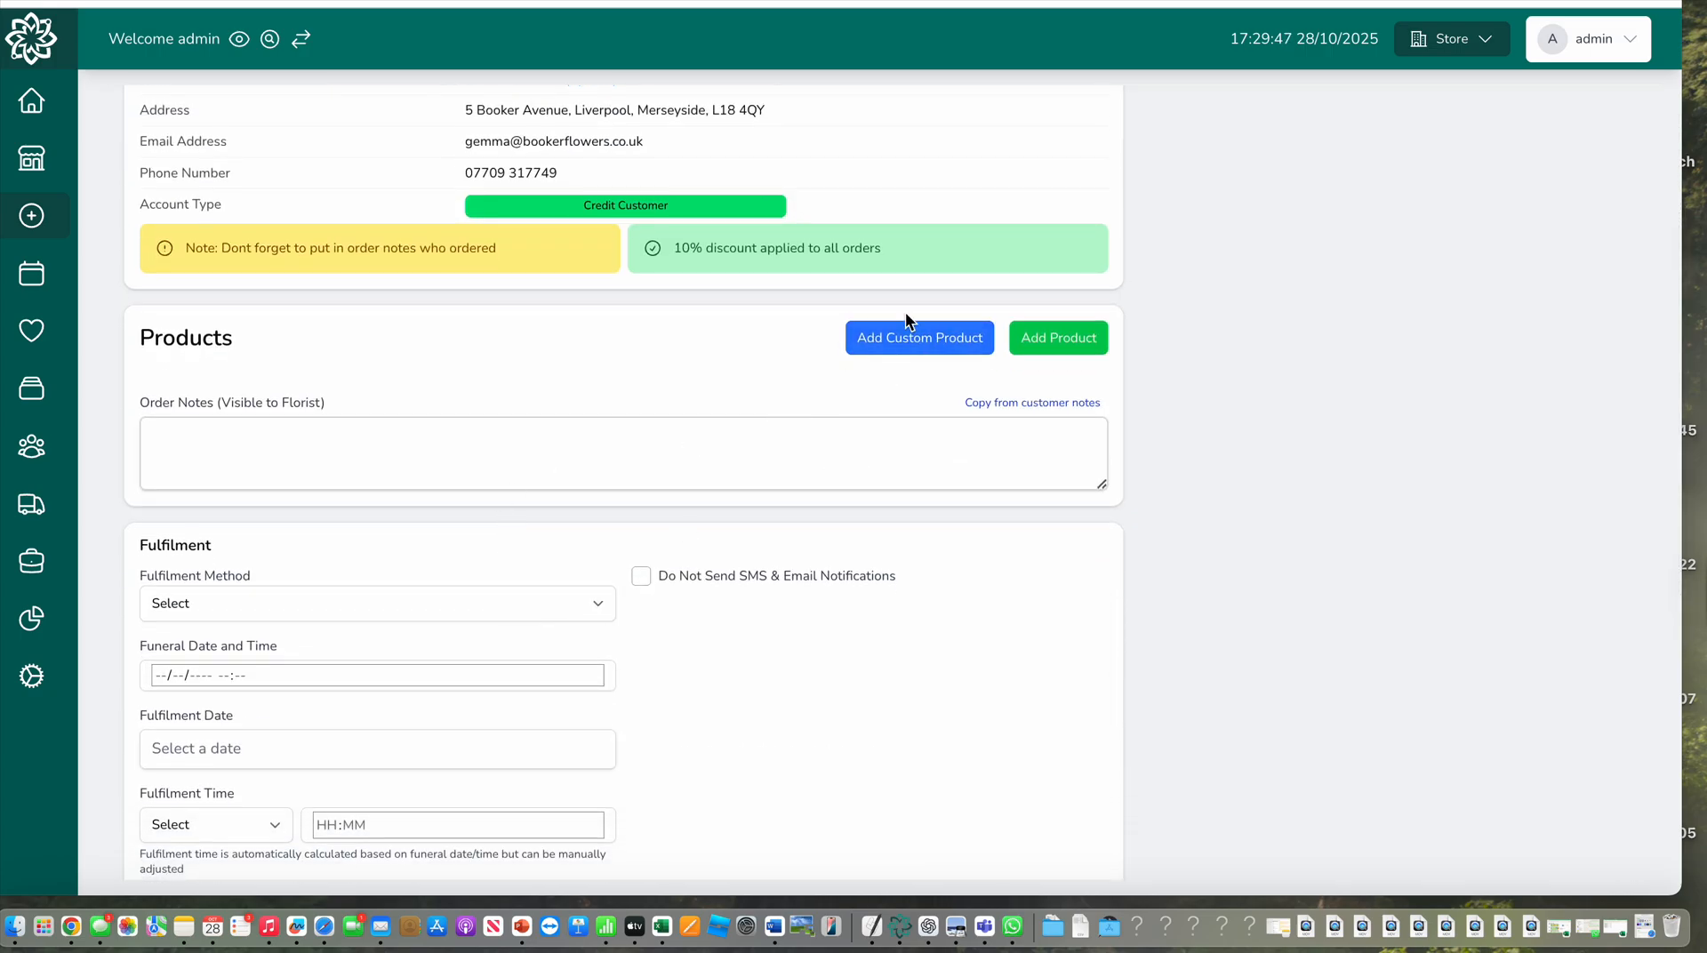
pyautogui.click(905, 345)
pyautogui.write('Test')
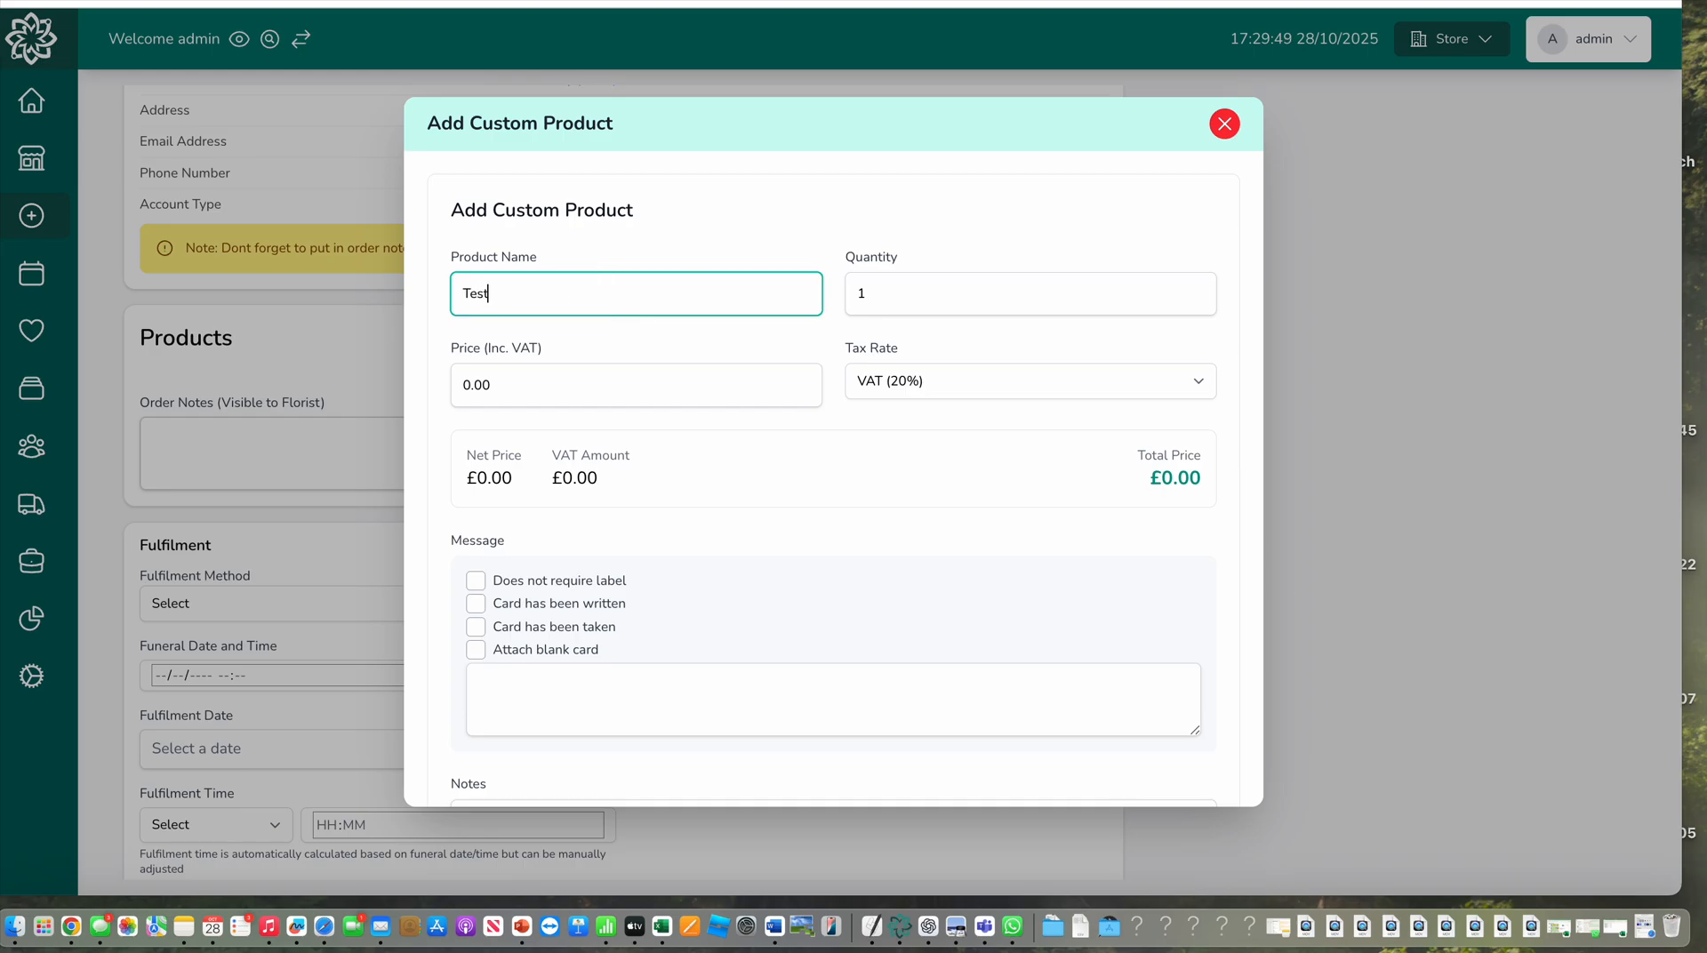
pyautogui.scroll(-3, 827, 543)
pyautogui.click(1202, 749)
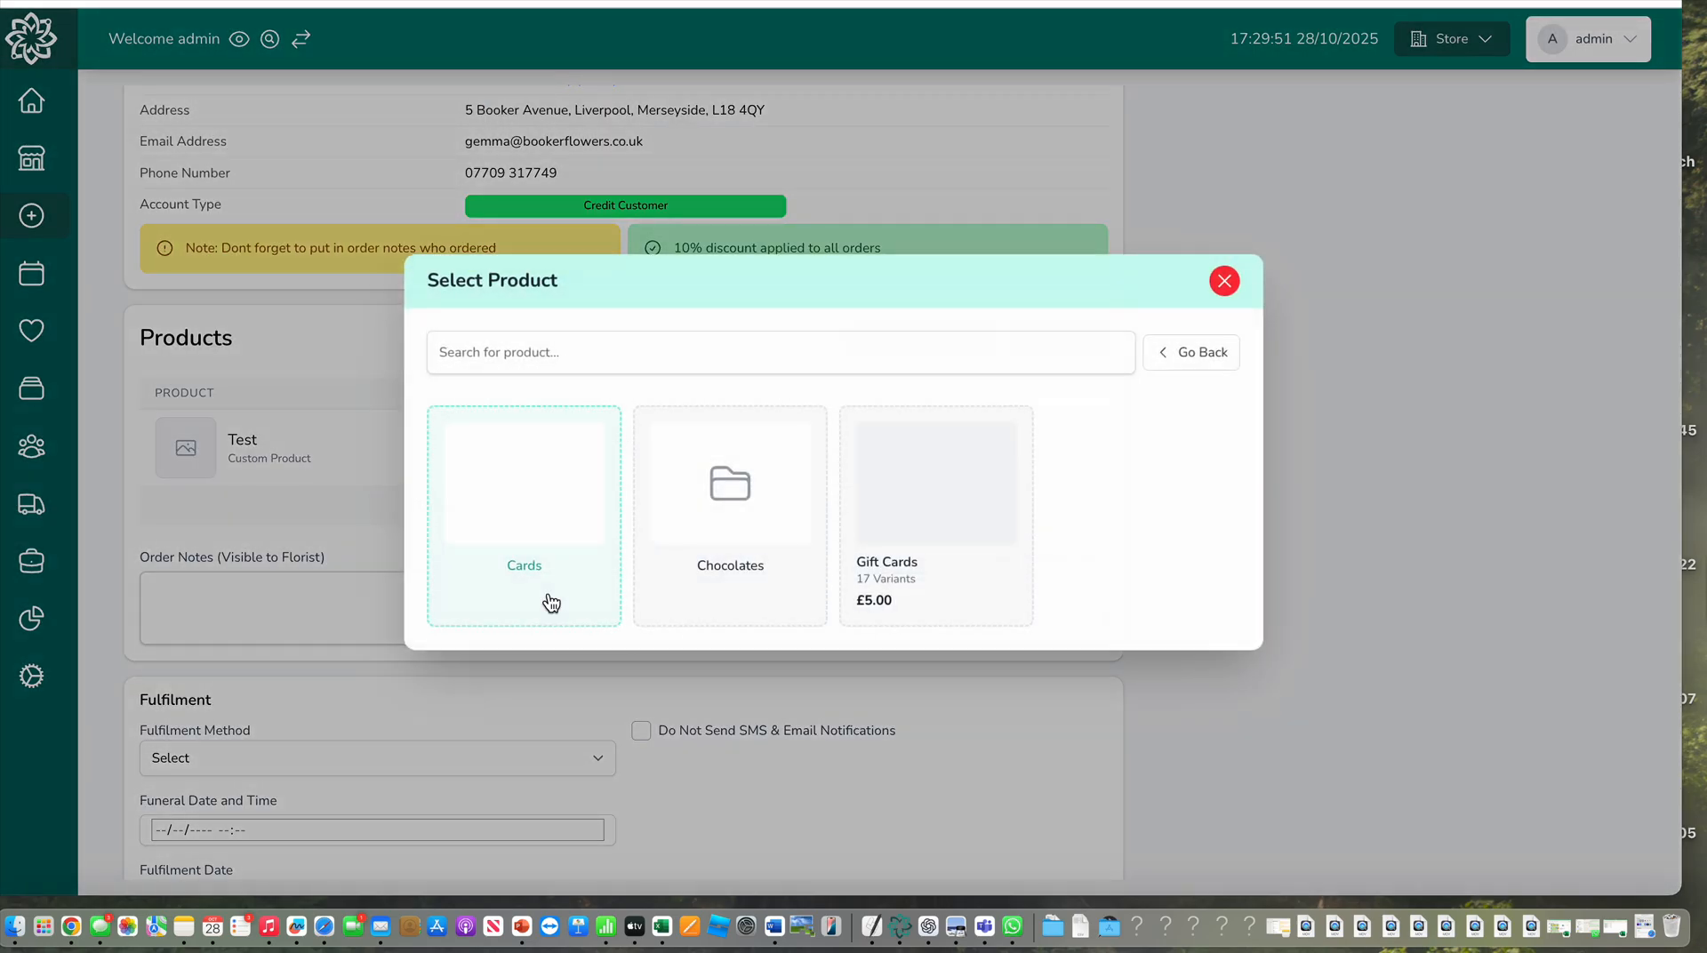
pyautogui.click(1085, 708)
# Set the fulfilment method to Delivery and the funeral date and time to 29/10/2025 13:00
pyautogui.scroll(-4, 468, 620)
pyautogui.scroll(-3, 468, 621)
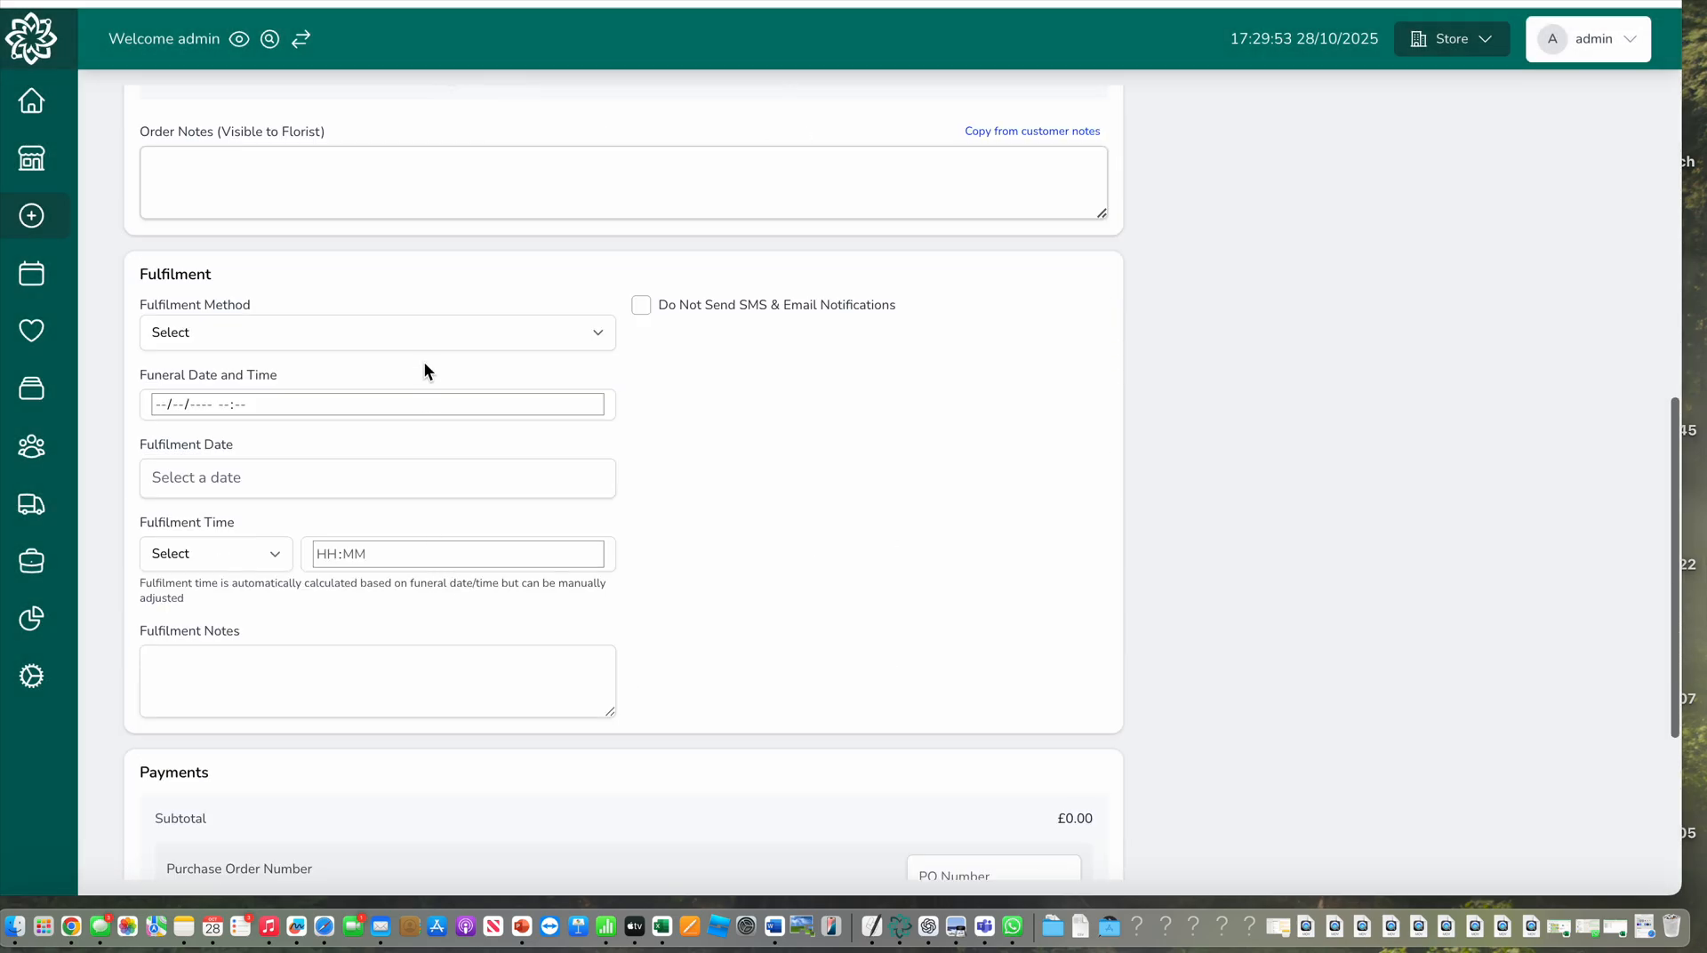
pyautogui.click(424, 340)
pyautogui.click(399, 362)
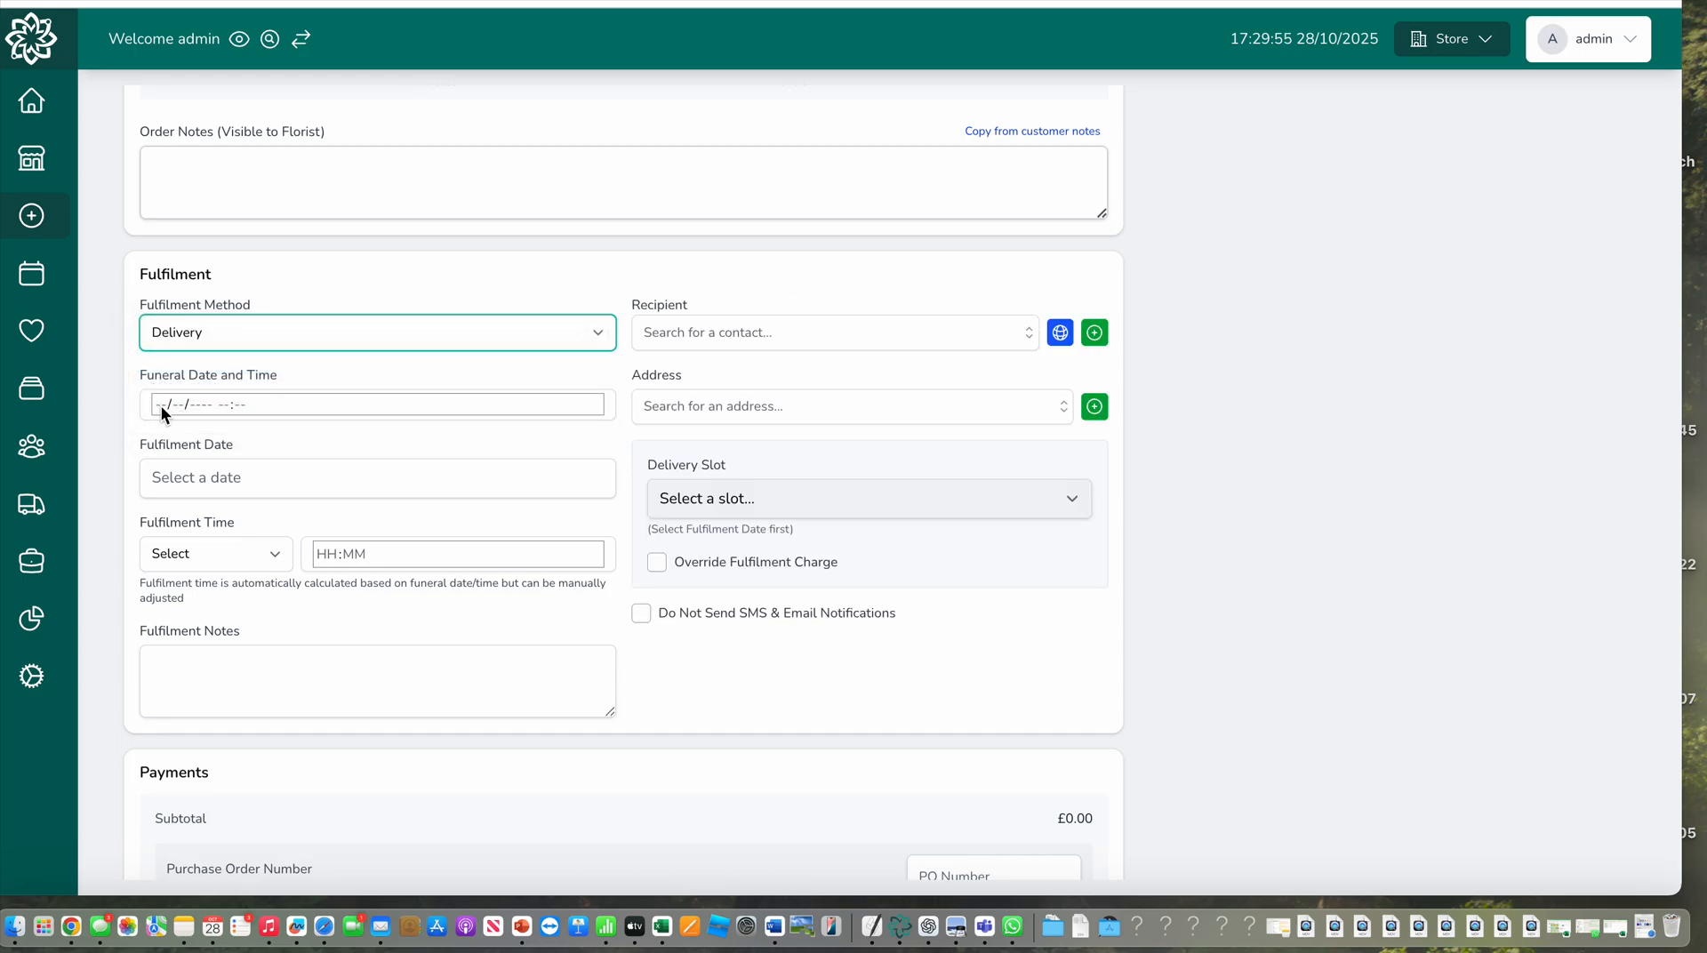
pyautogui.click(162, 407)
pyautogui.click(264, 660)
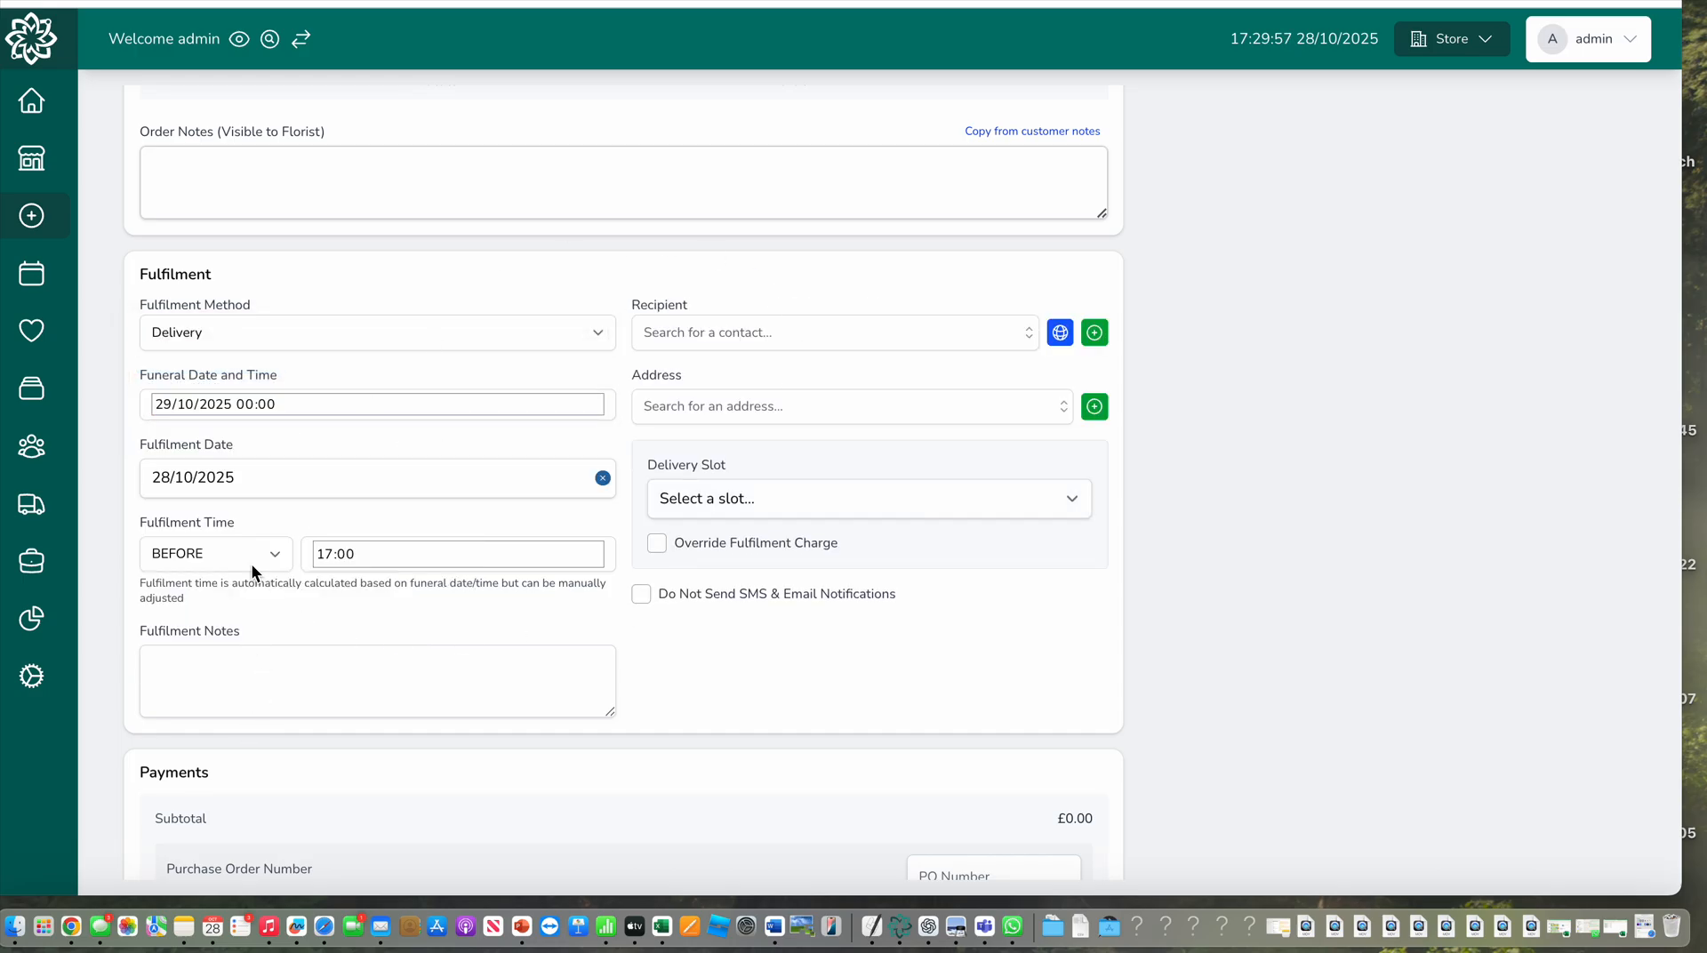
pyautogui.click(244, 404)
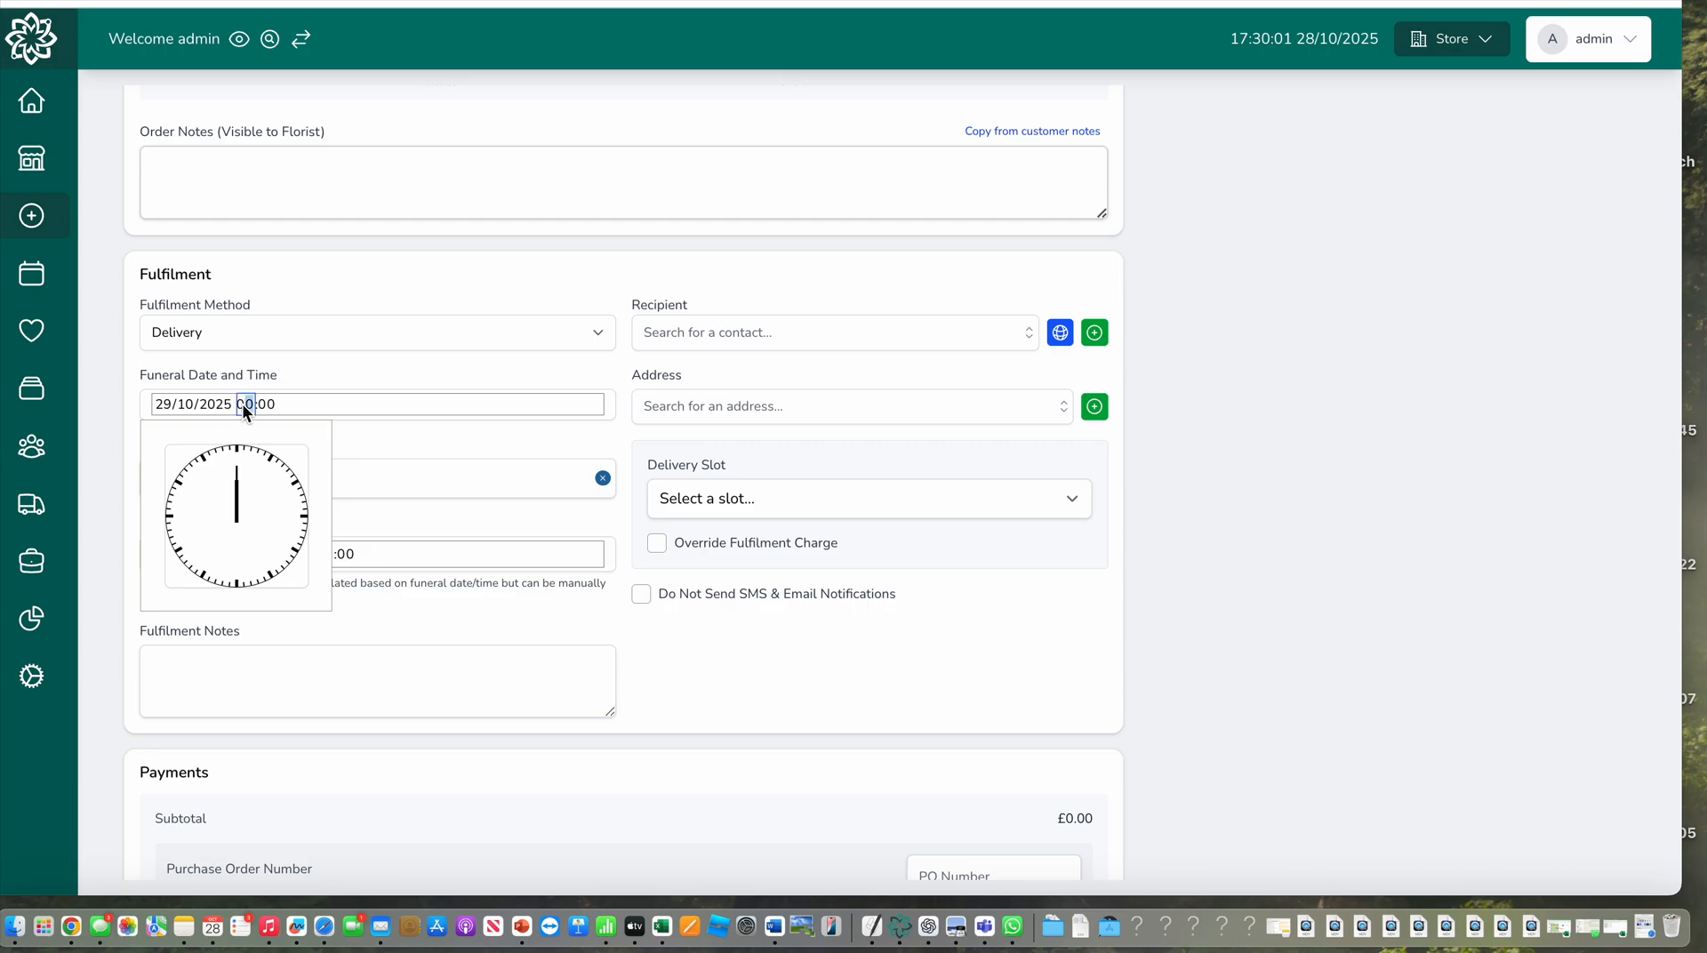
pyautogui.write('13')
pyautogui.click(418, 523)
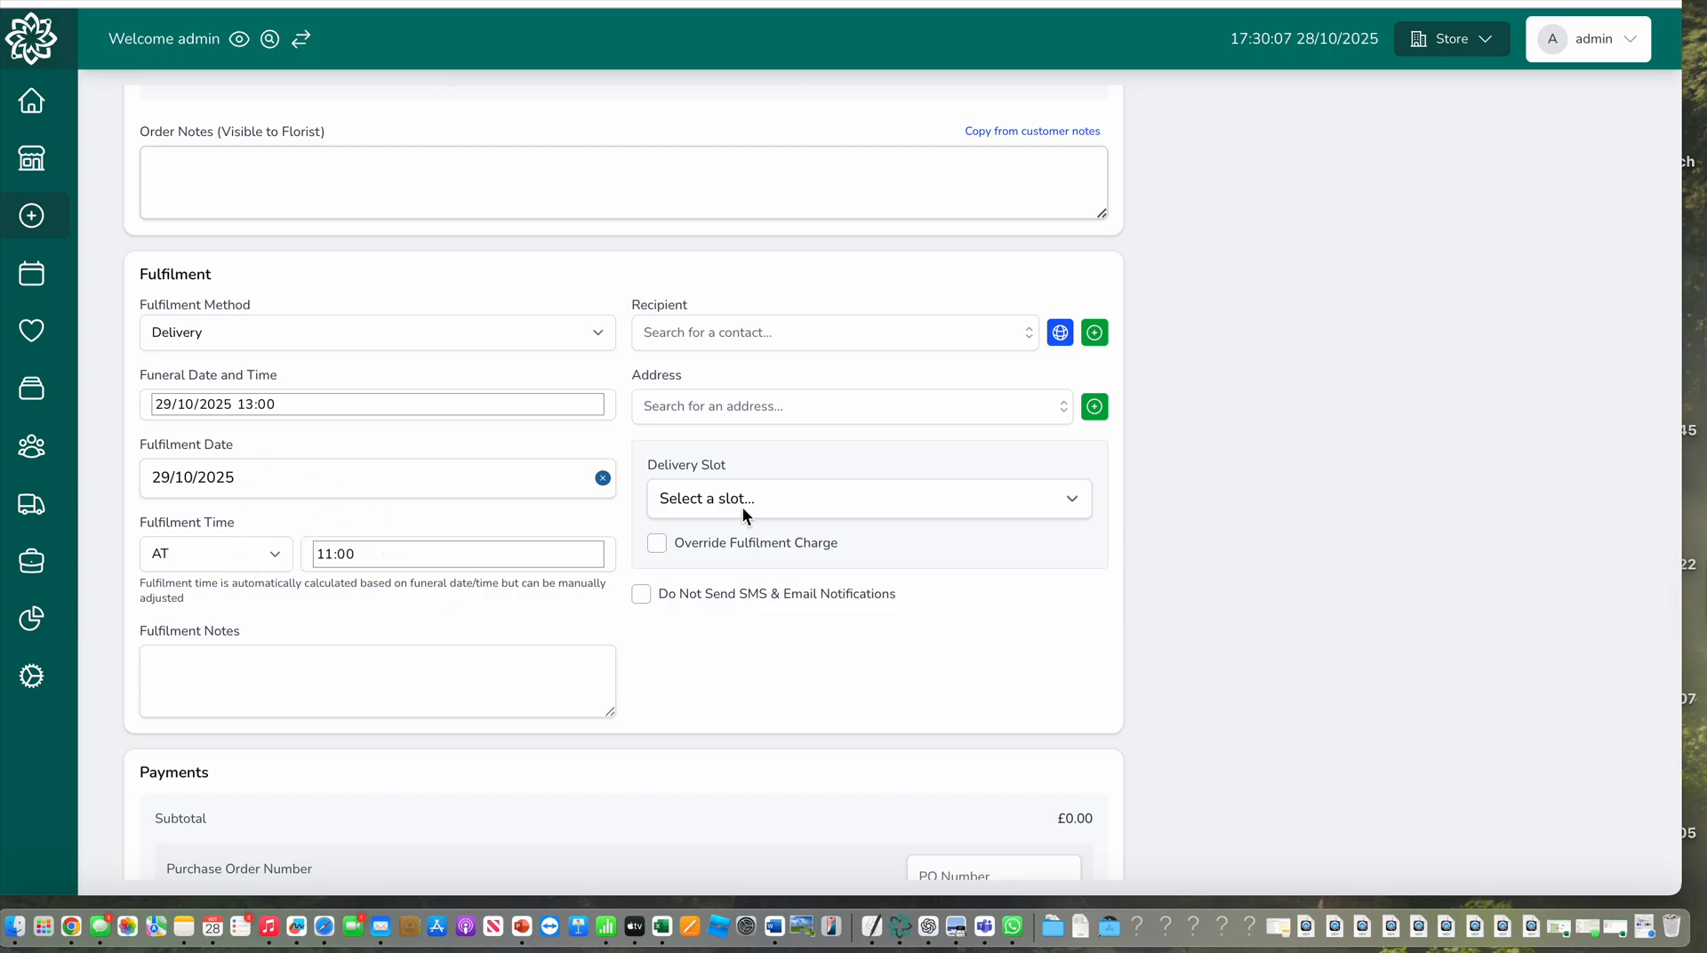
# Start adding a new recipient, choose Richard & Shannon Jenkins Funeral Directors as the funeral director, and review the filled-in address
pyautogui.click(1096, 336)
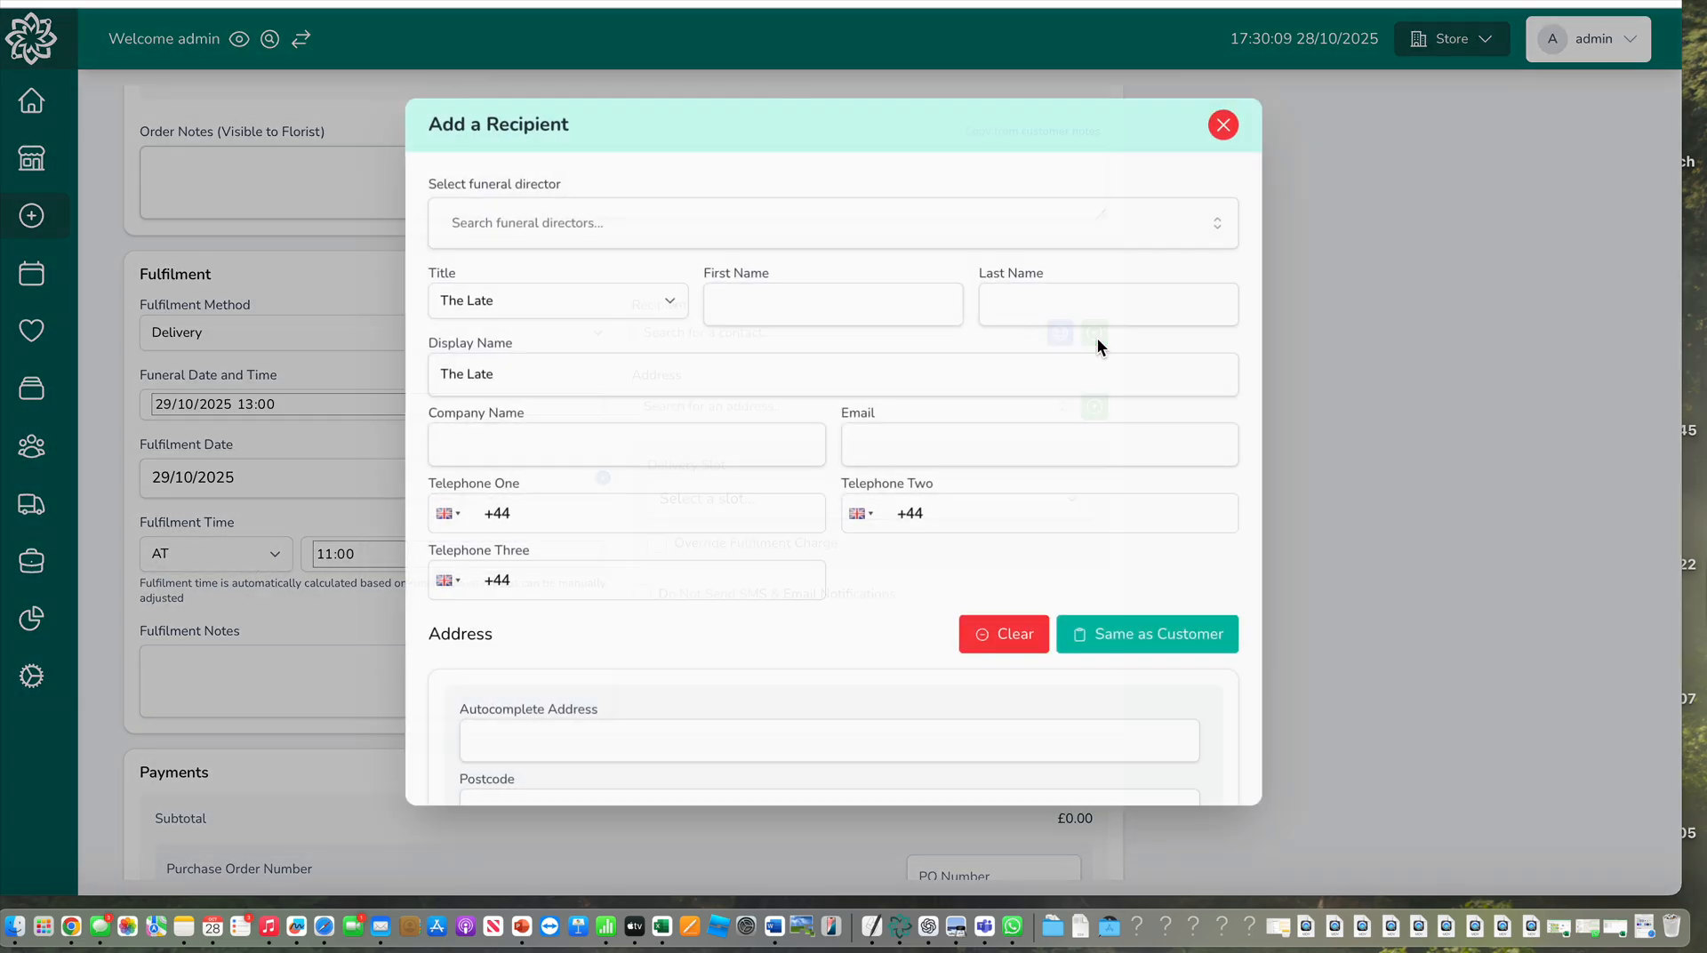
pyautogui.click(647, 223)
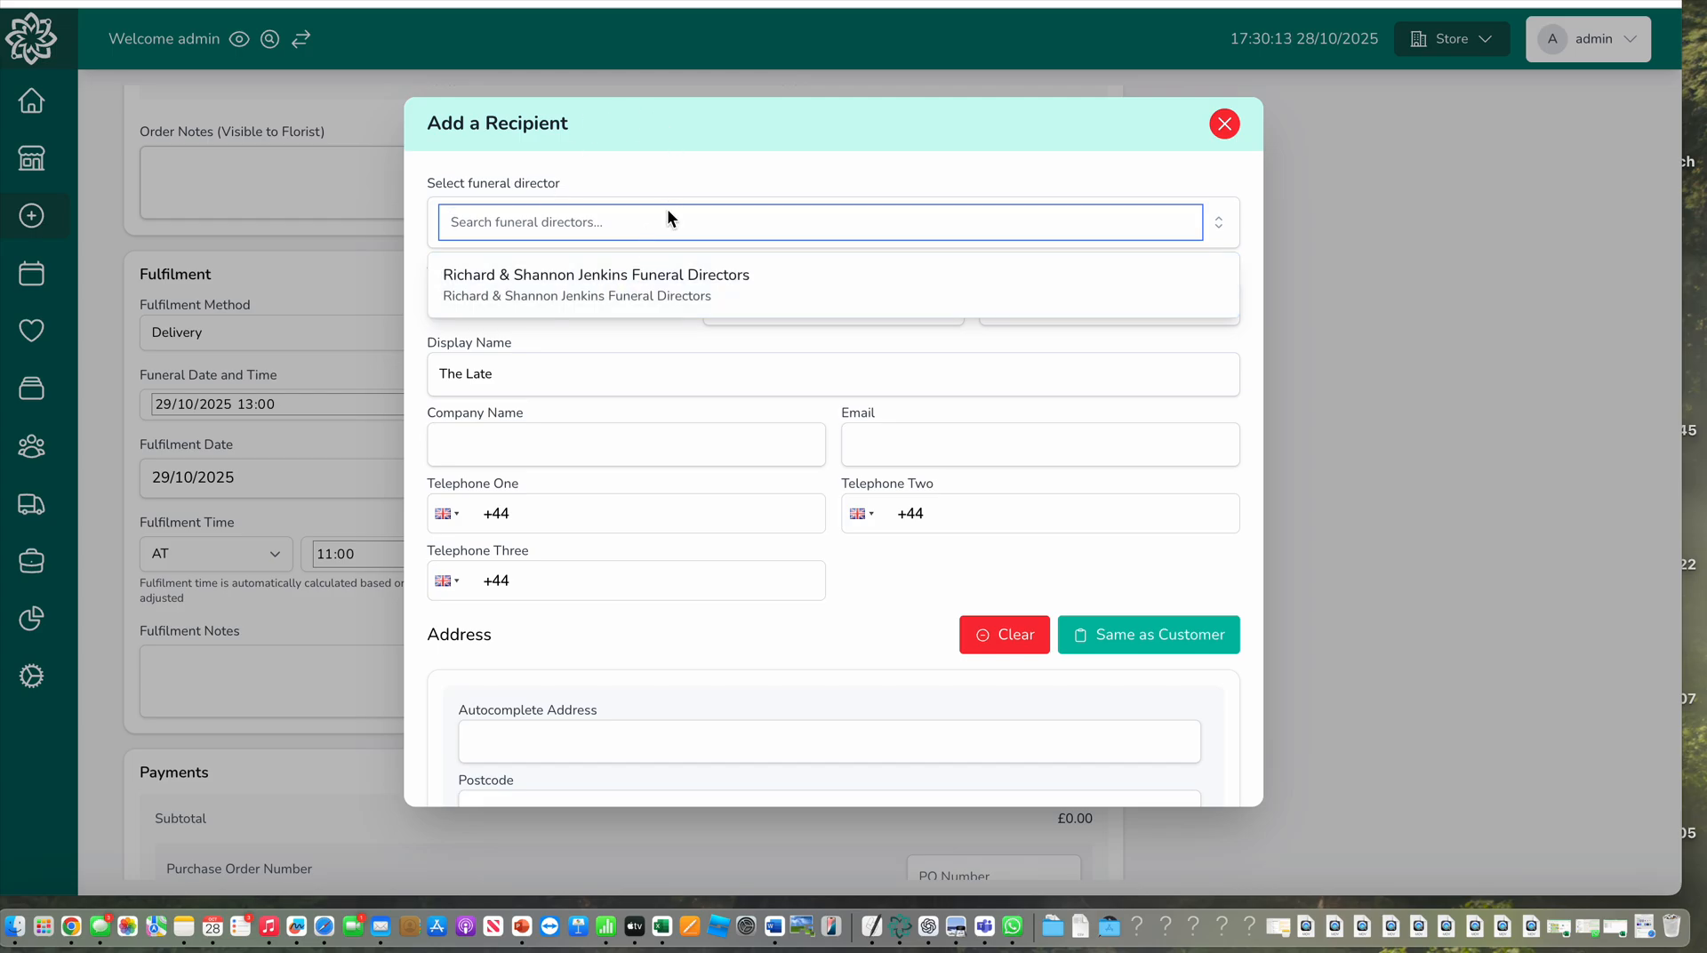
pyautogui.click(608, 286)
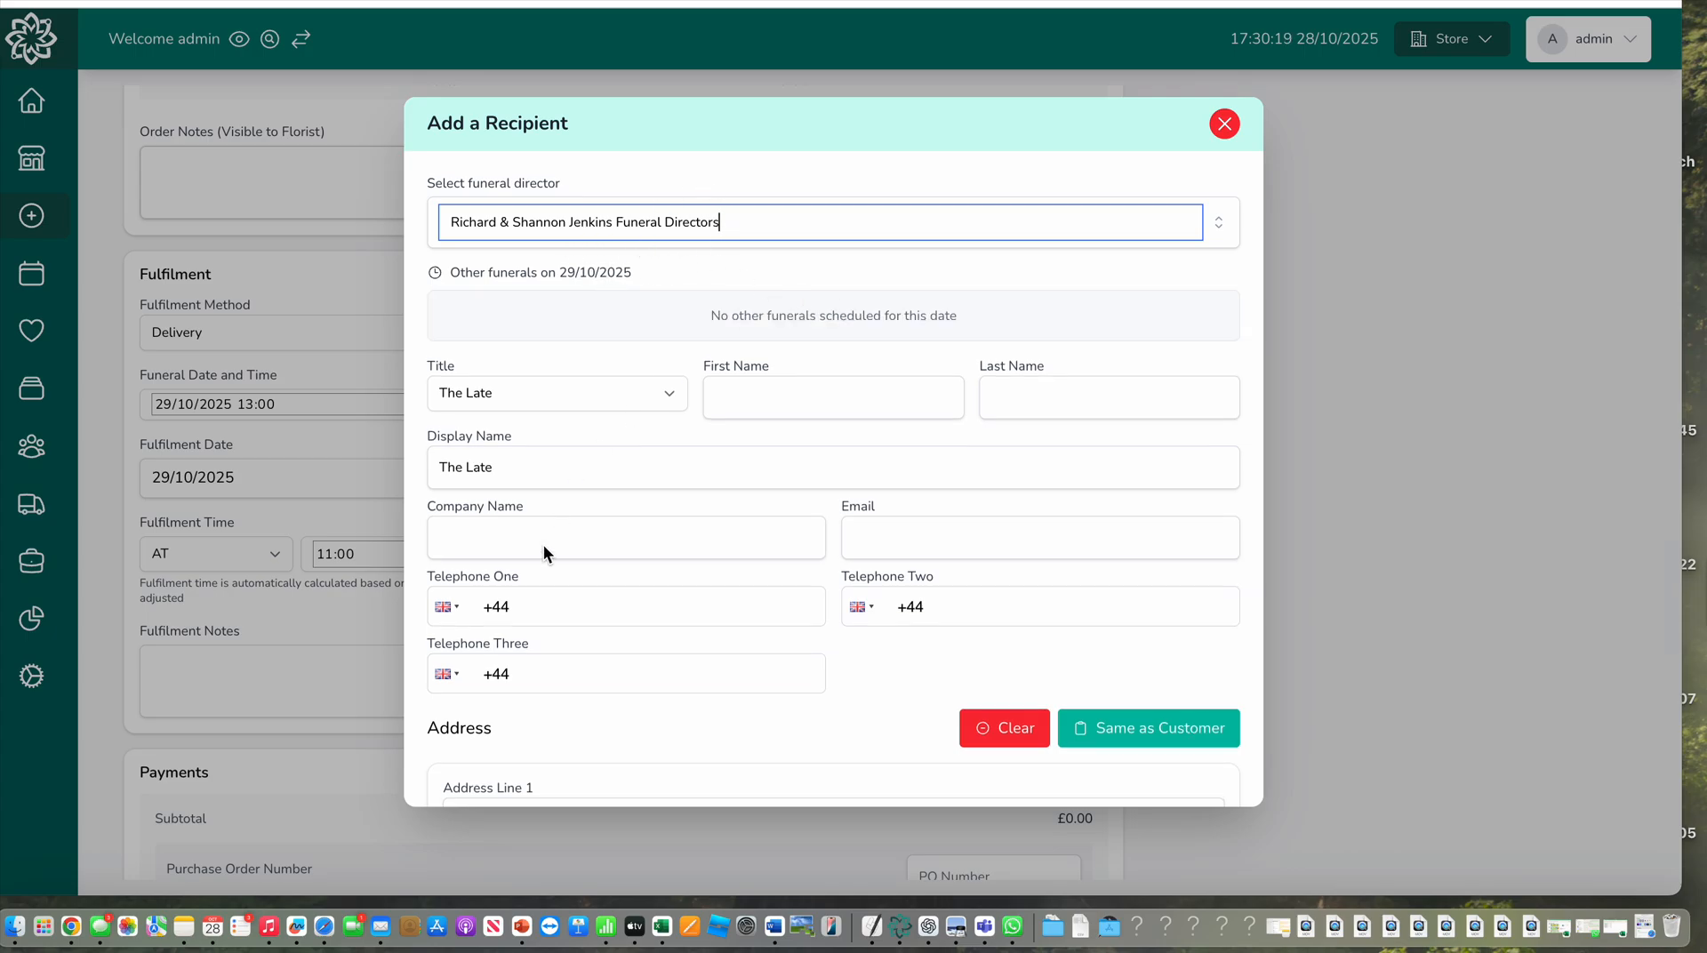
pyautogui.scroll(-5, 599, 510)
pyautogui.scroll(-3, 663, 569)
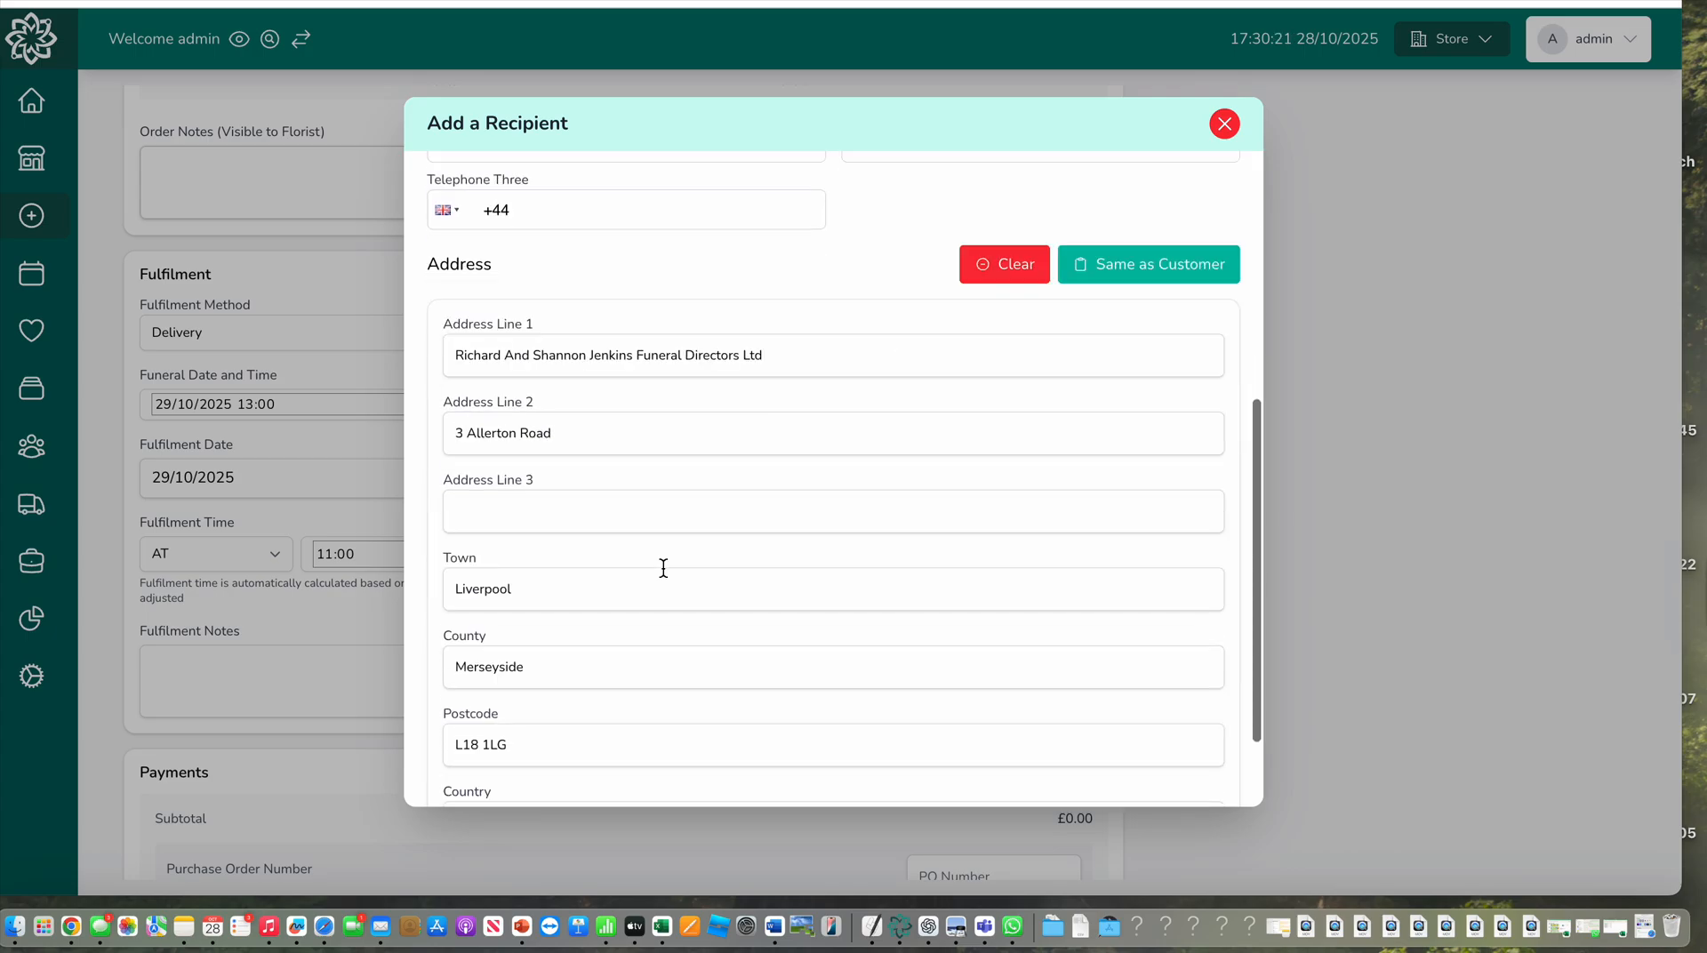
pyautogui.scroll(10, 664, 569)
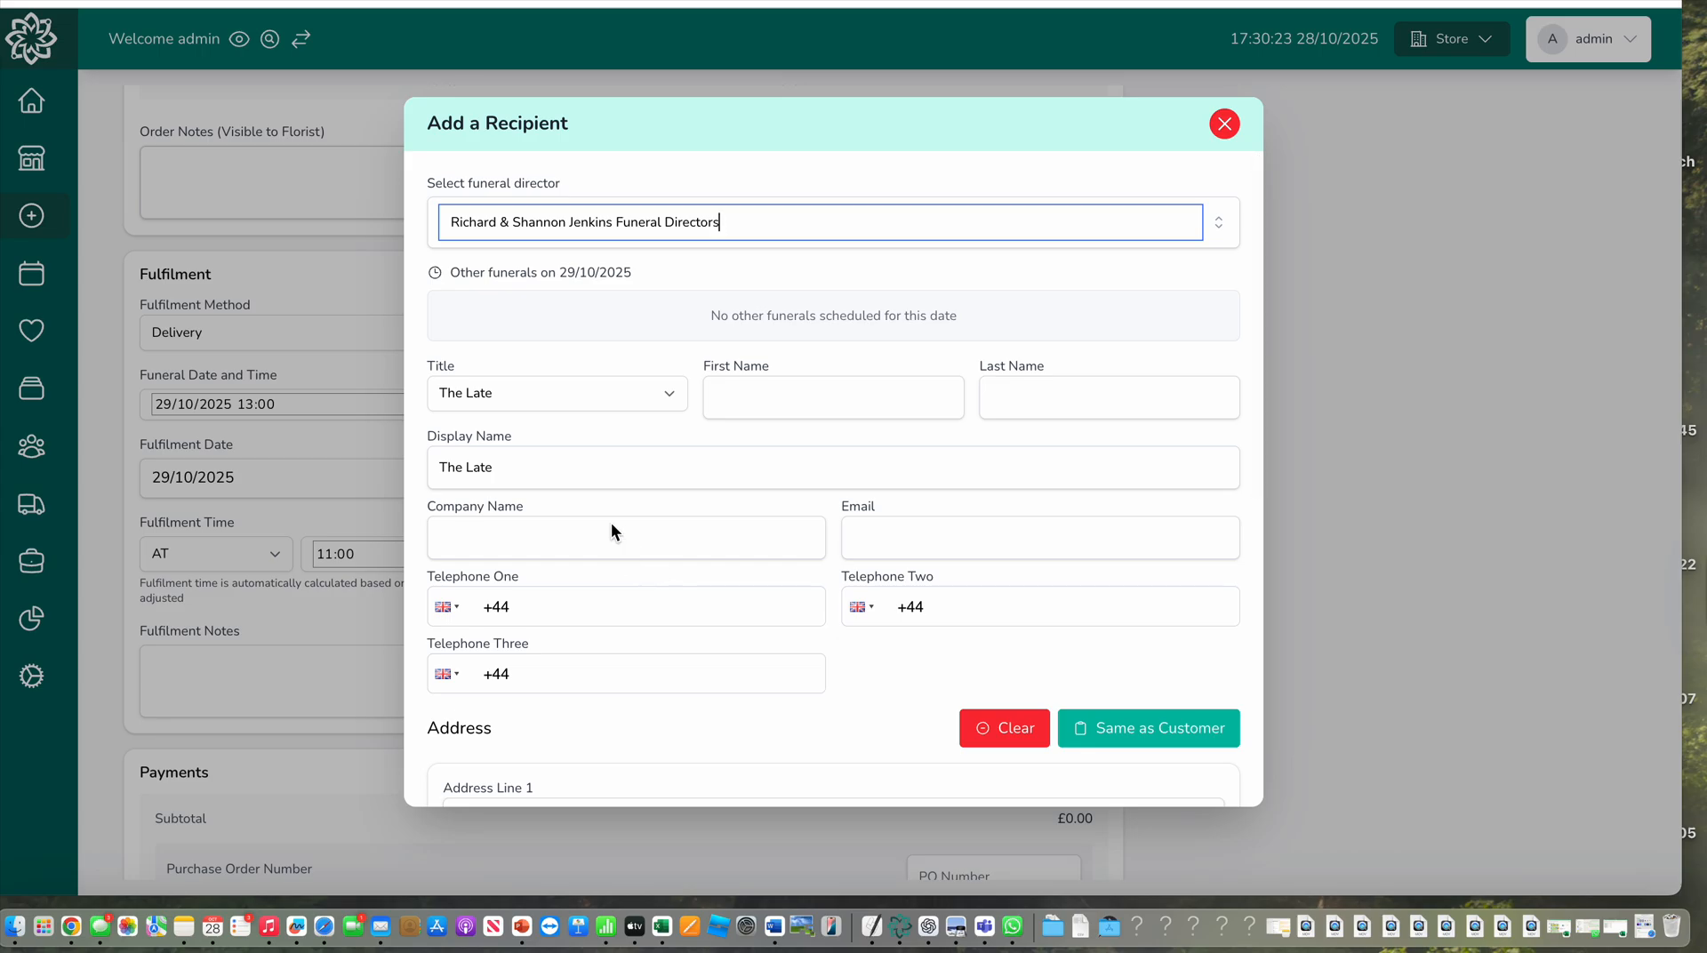
# Enter the deceased recipient's first and last name and create the recipient
pyautogui.click(808, 398)
pyautogui.write('John')
pyautogui.press('Tab')
pyautogui.write('Doe')
pyautogui.scroll(-6, 1202, 689)
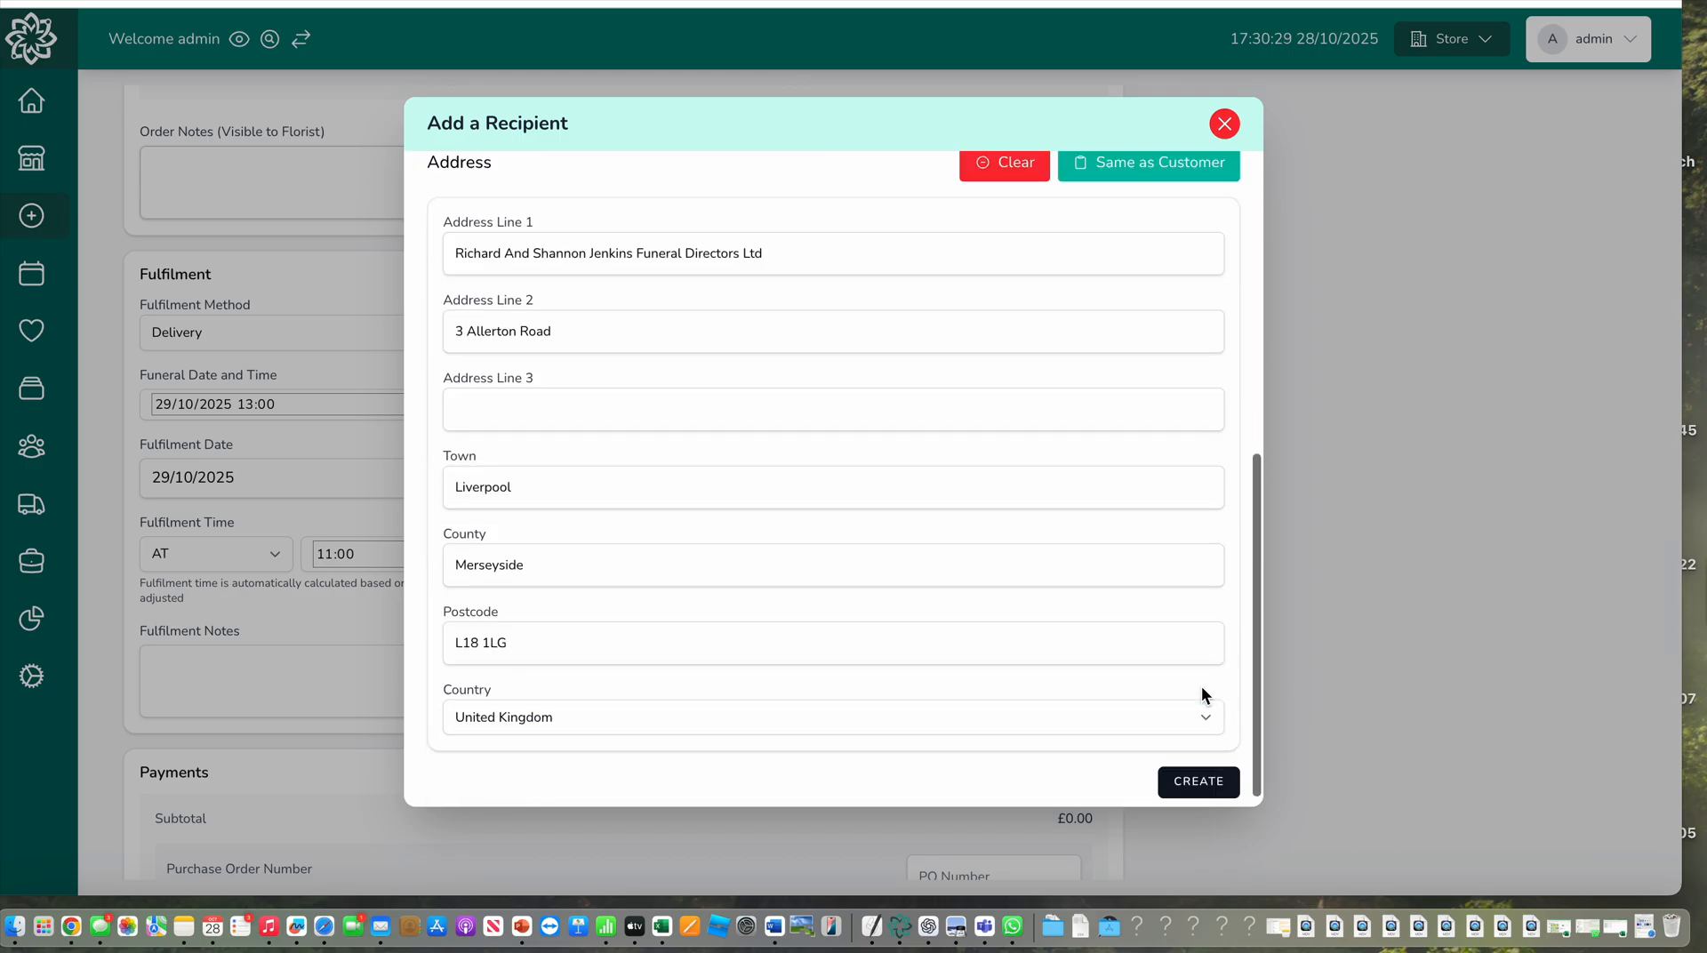
pyautogui.click(1212, 769)
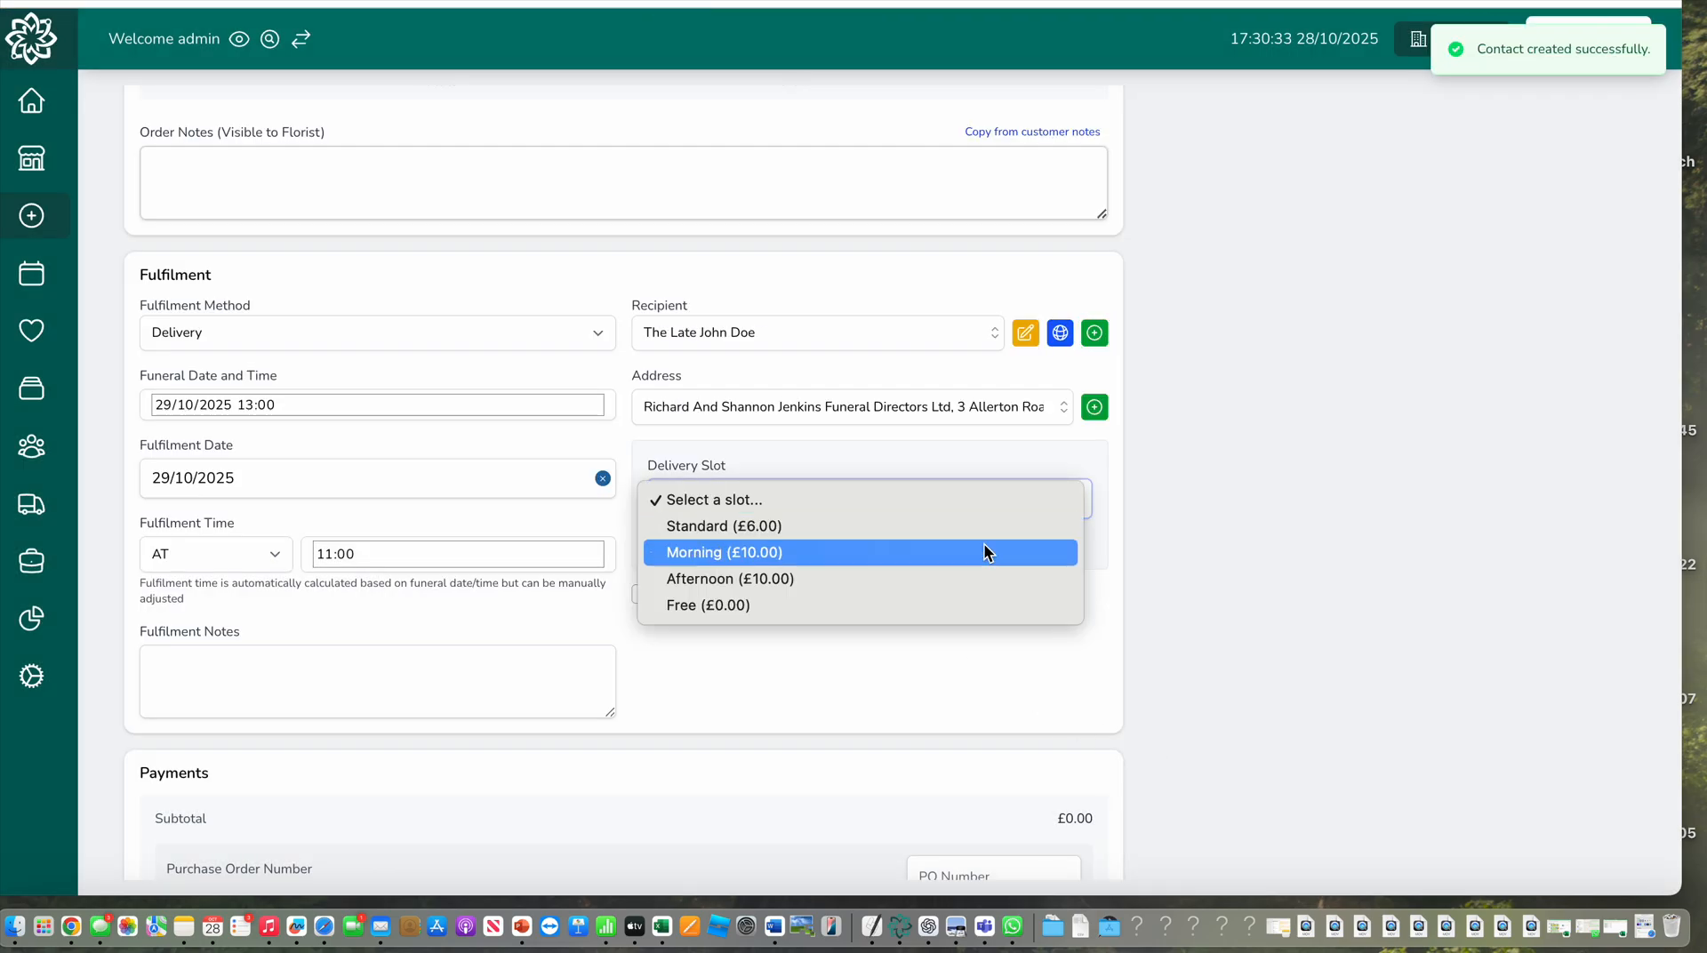
# Choose the Standard (£6.00) delivery slot and complete the order
pyautogui.click(982, 528)
pyautogui.scroll(-4, 1011, 662)
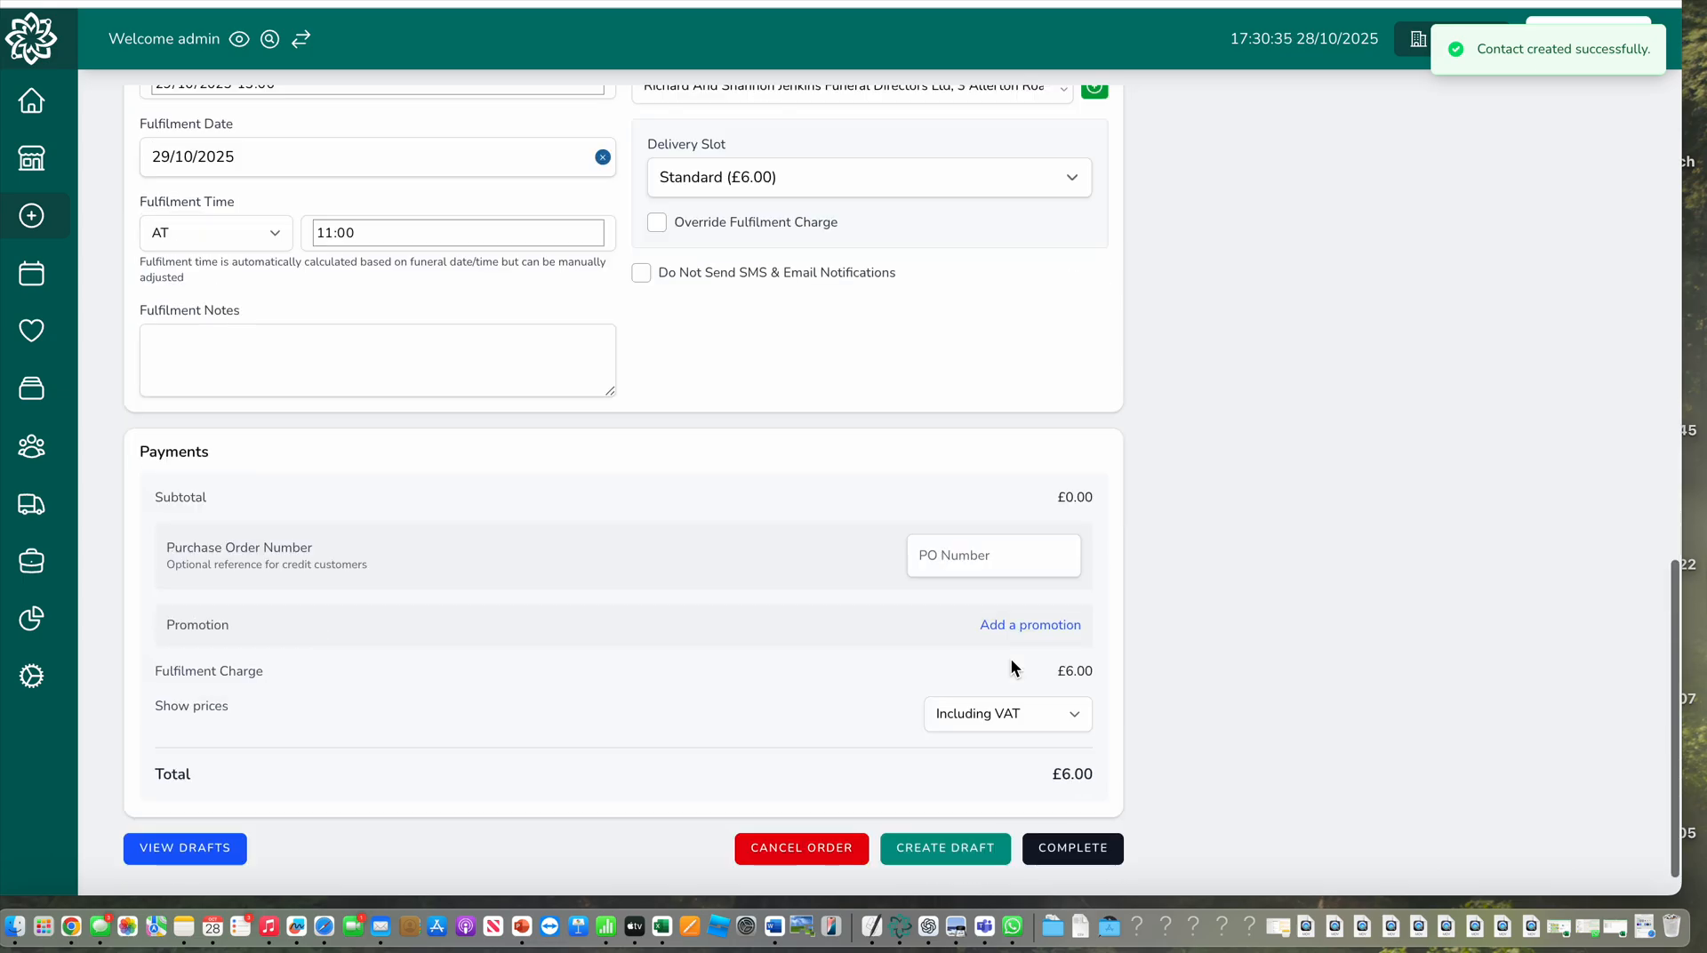
pyautogui.click(1102, 852)
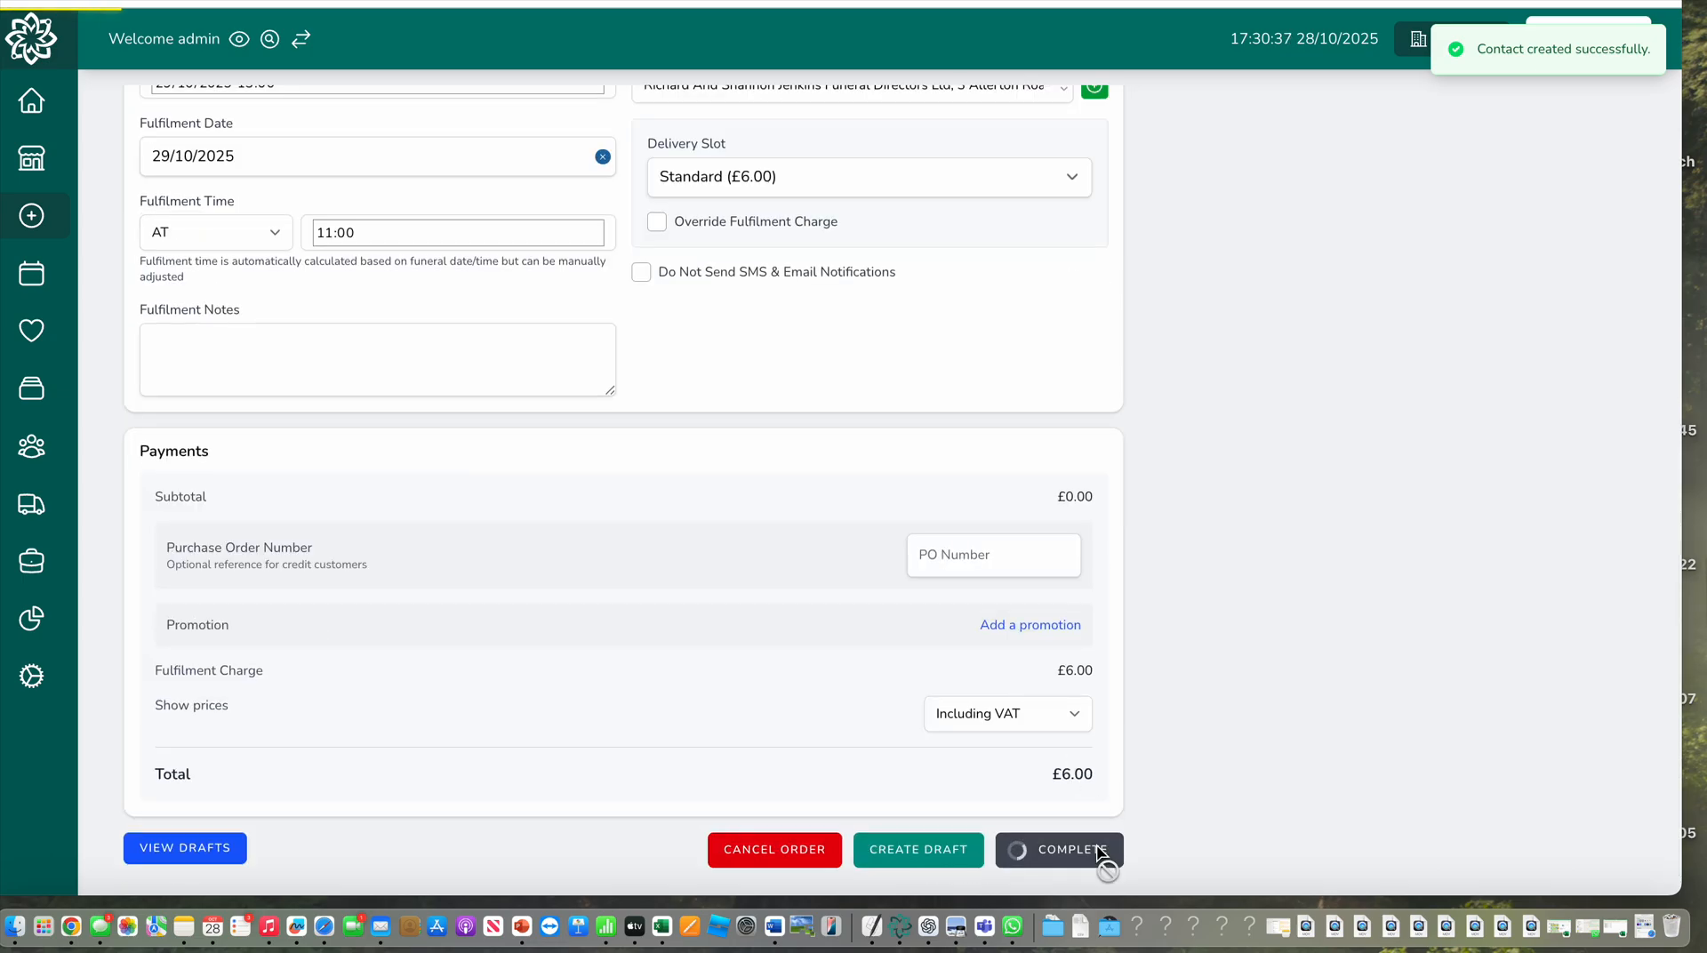